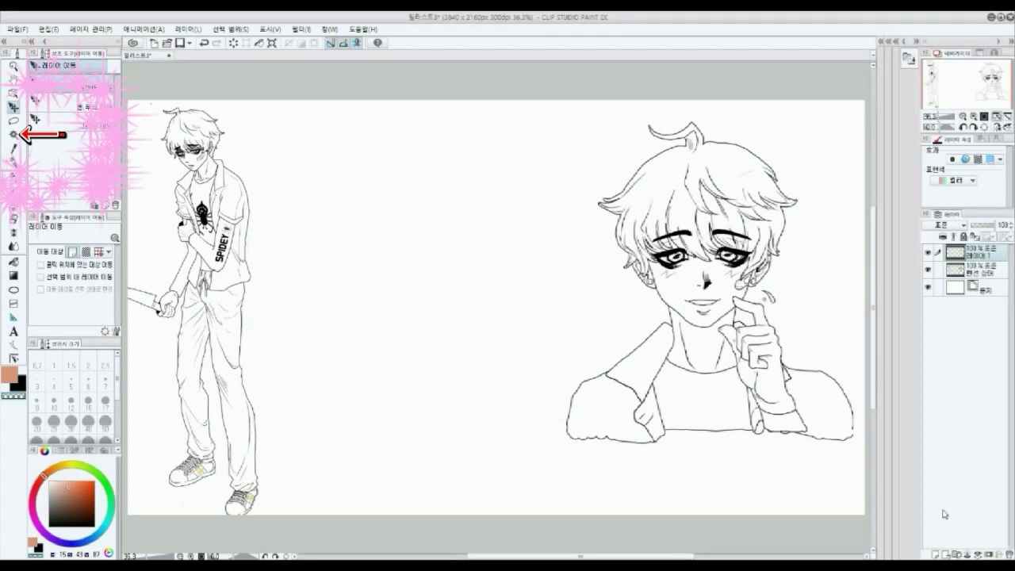
- Auto-select the blank area outside both characters, referring only to the line art layer, and invert the selection
key("ctrl+z")
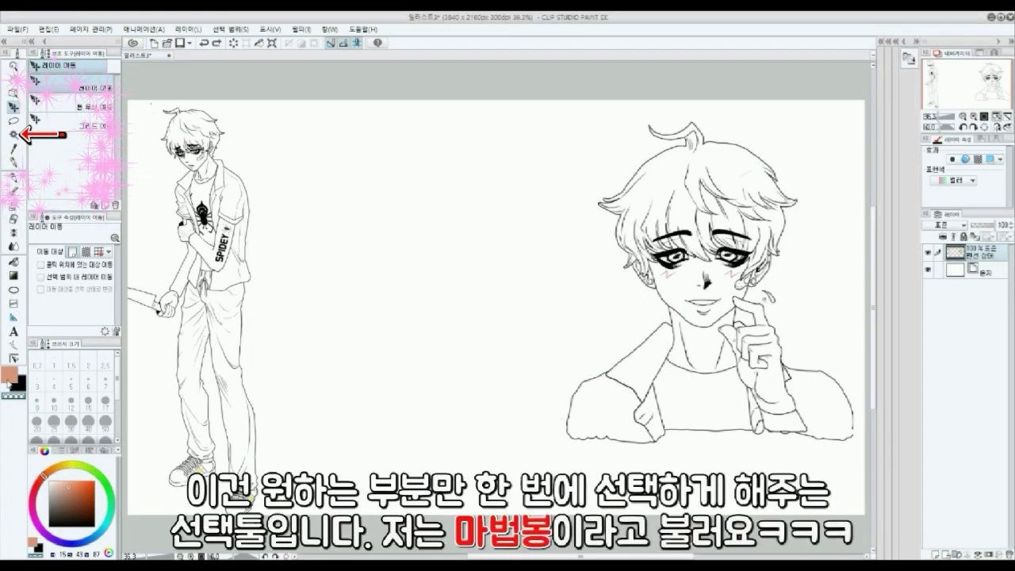
left_click(13, 134)
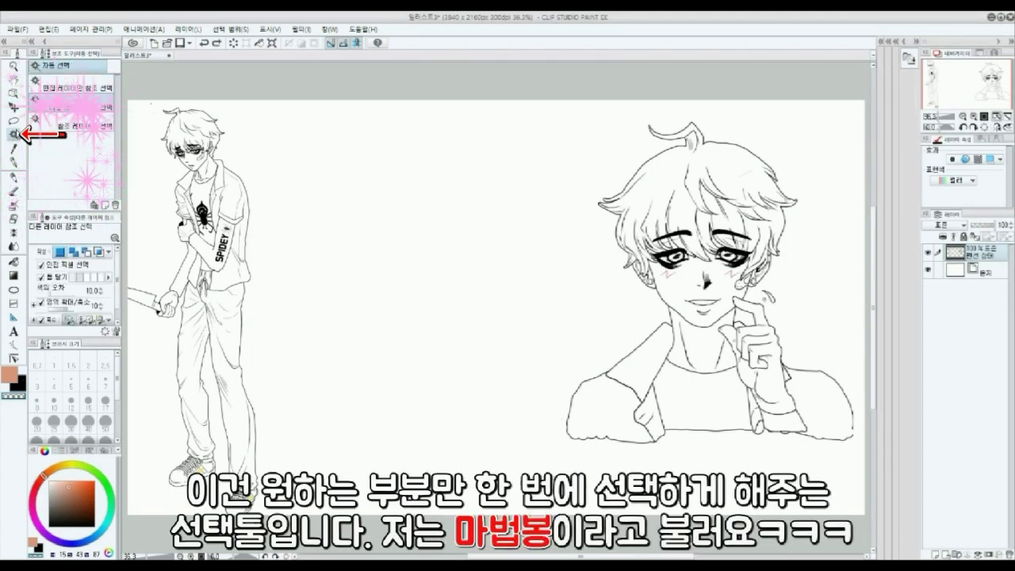
left_click(105, 88)
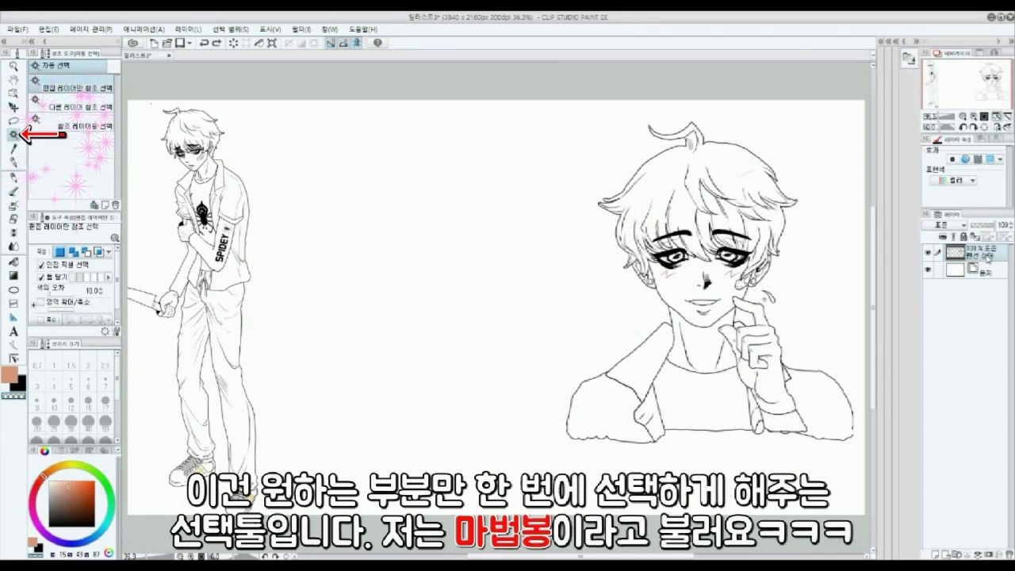
left_click(246, 146)
scroll(274, 138, "down", 1)
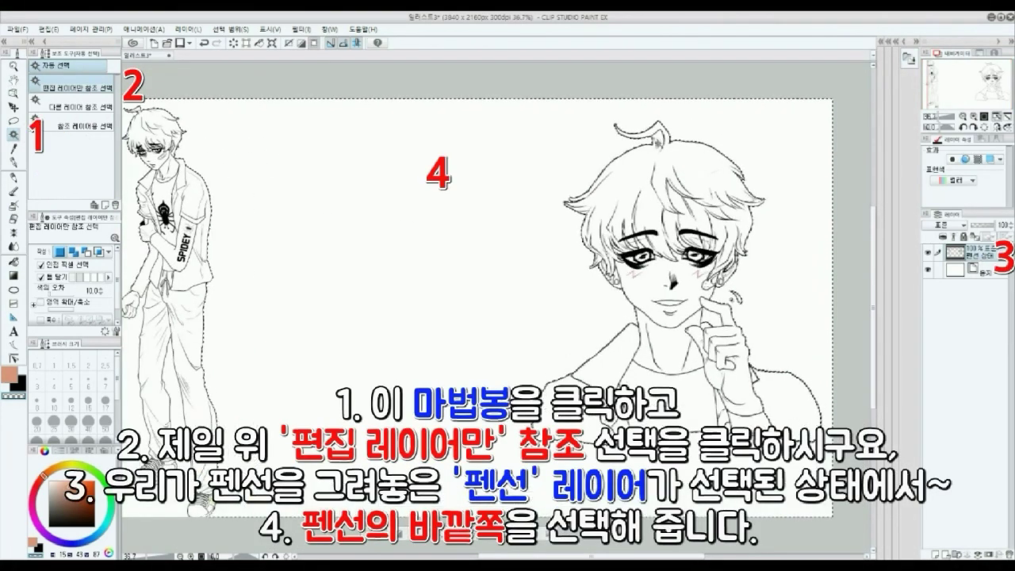
scroll(660, 142, "up", 1)
left_click(997, 118)
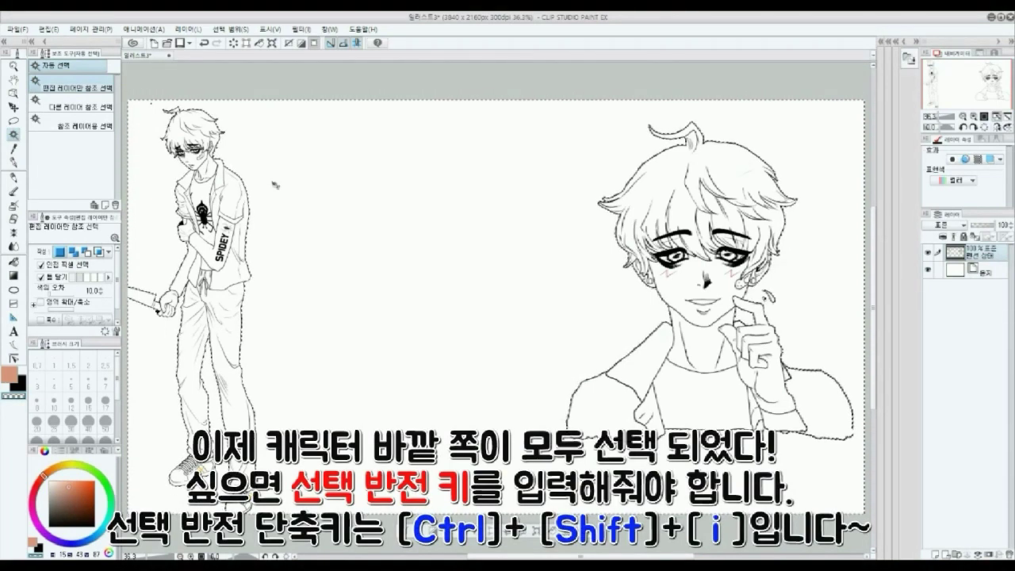
key("ctrl+shift+i")
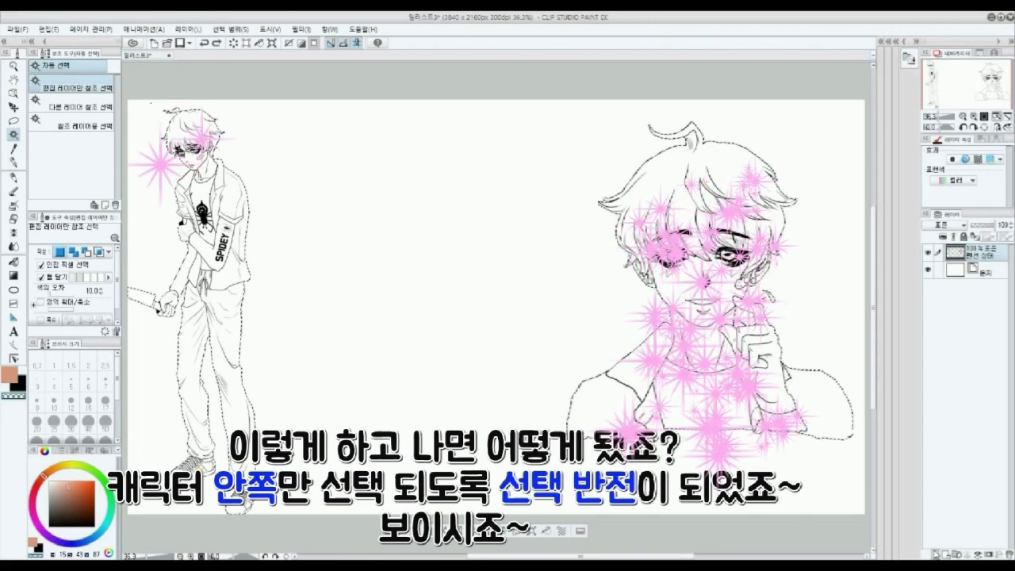
- Add a new layer beneath the line art, fill the selected character silhouettes with medium grey, and deselect
left_click(937, 554)
left_click_drag(981, 256, 983, 279)
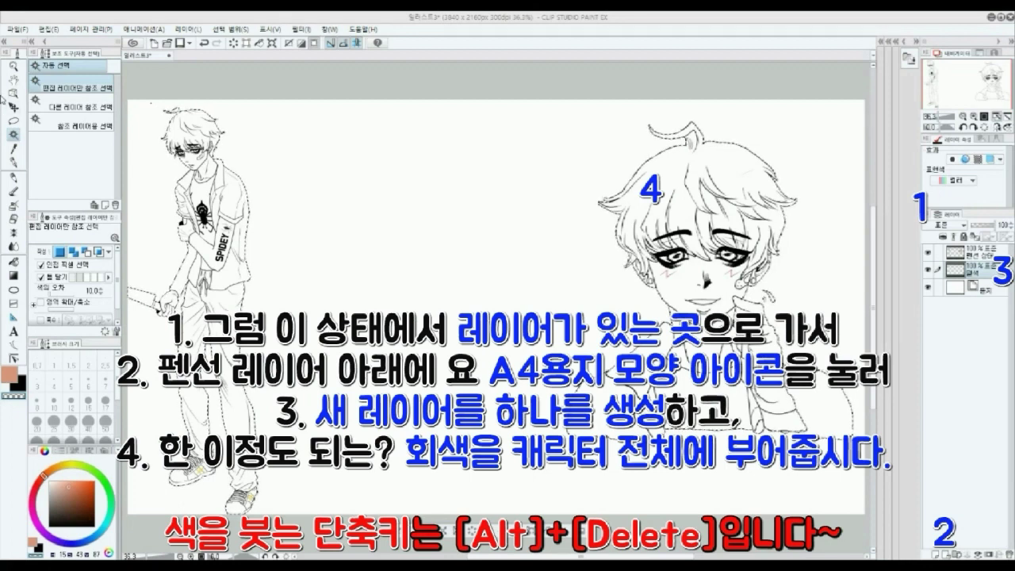
left_click(56, 502)
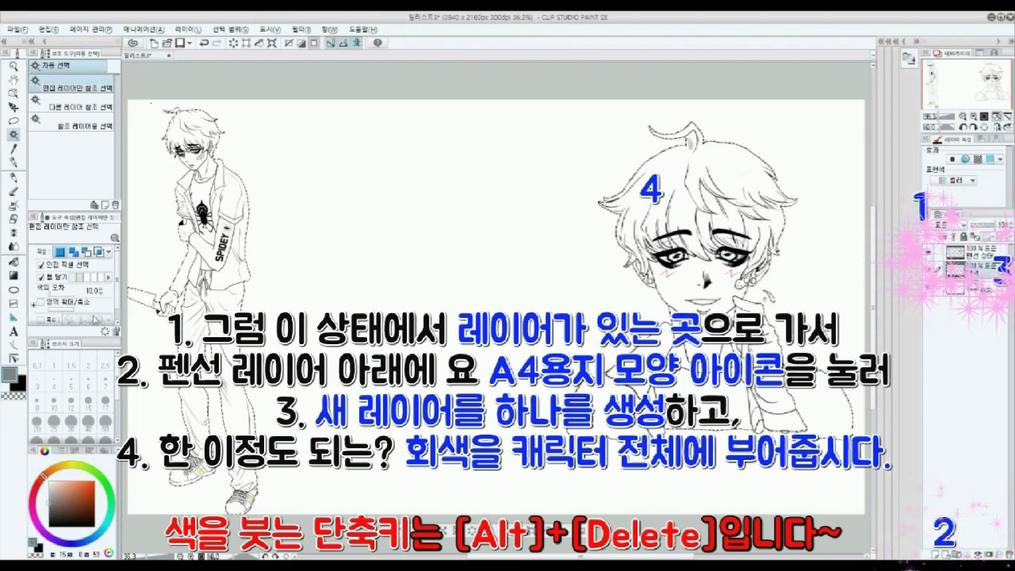
key("alt+Delete")
key("ctrl+d")
- Fill the remaining blank shoulder area by the portrait's raised hand with the same medium grey
key("p")
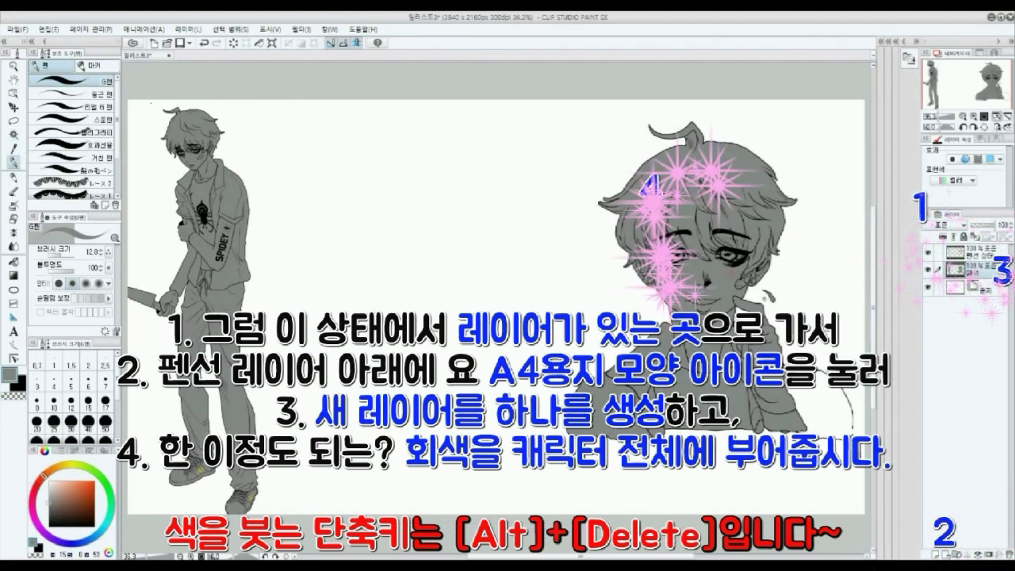
key("g")
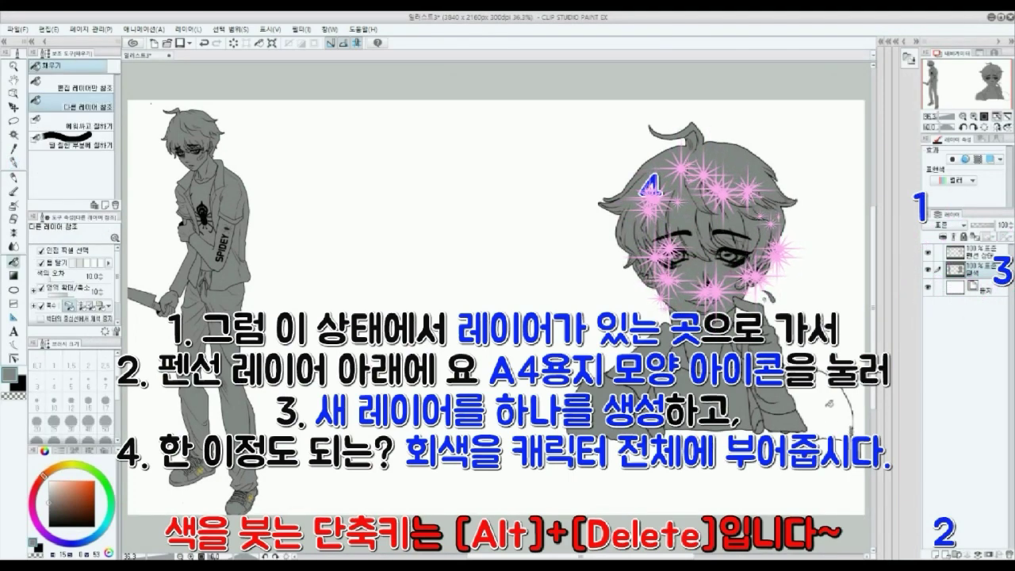
left_click(831, 403)
key("p")
key("g")
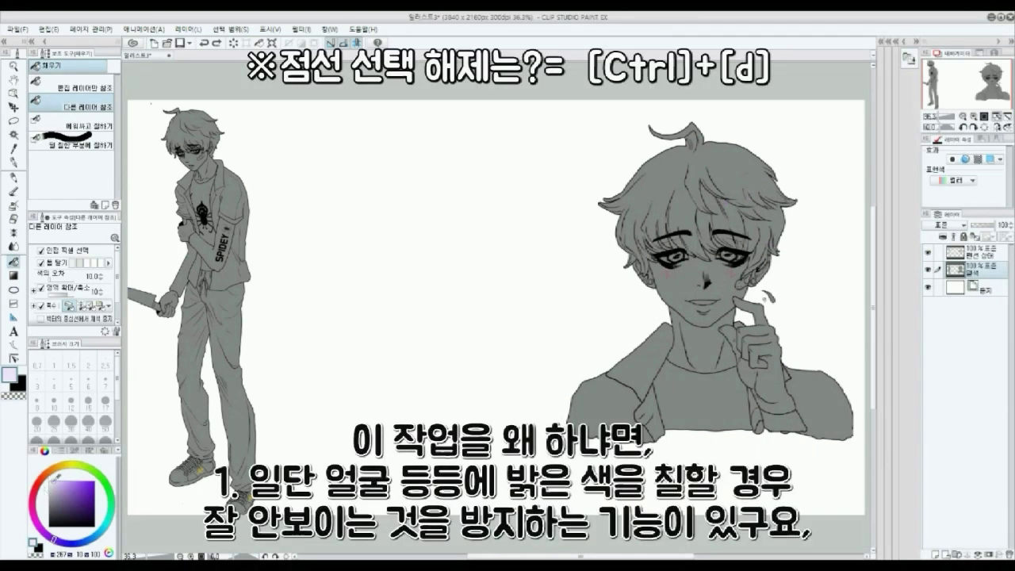
left_click_drag(54, 480, 53, 483)
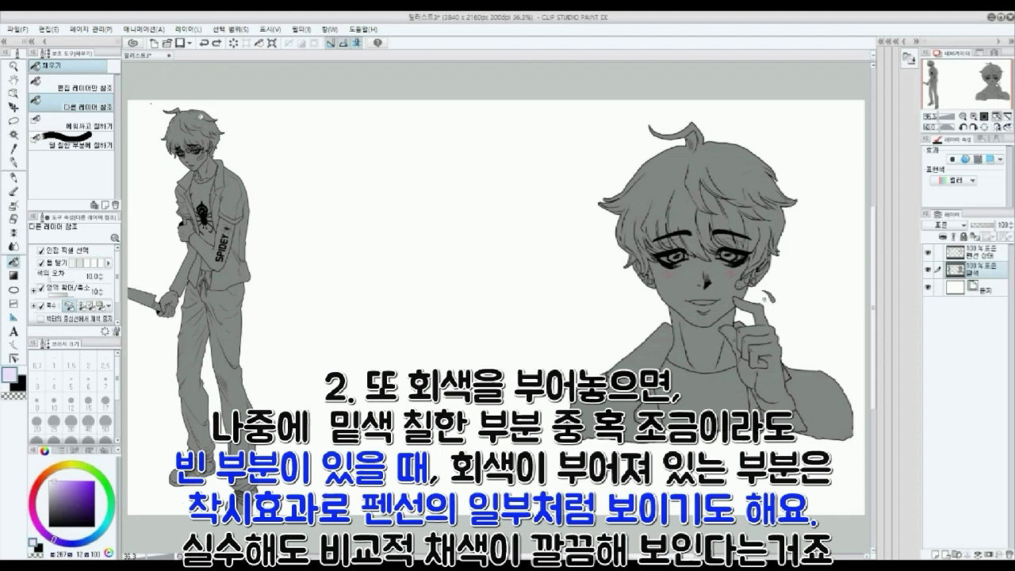
left_click(201, 116, "alt")
left_click(49, 538)
left_click(65, 503)
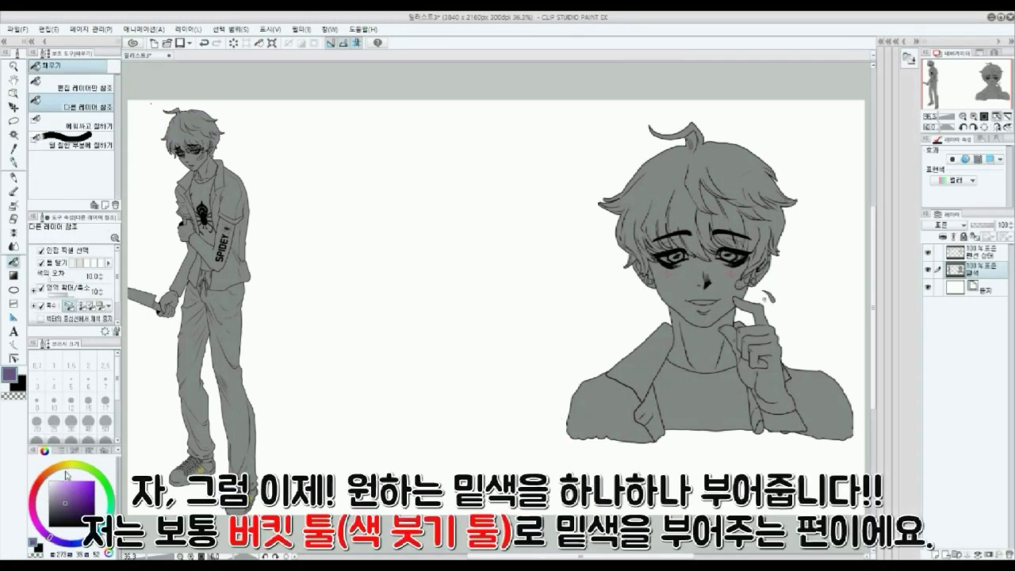
left_click(682, 161)
key("ctrl+z")
left_click(76, 505)
left_click(193, 116)
left_click(66, 497)
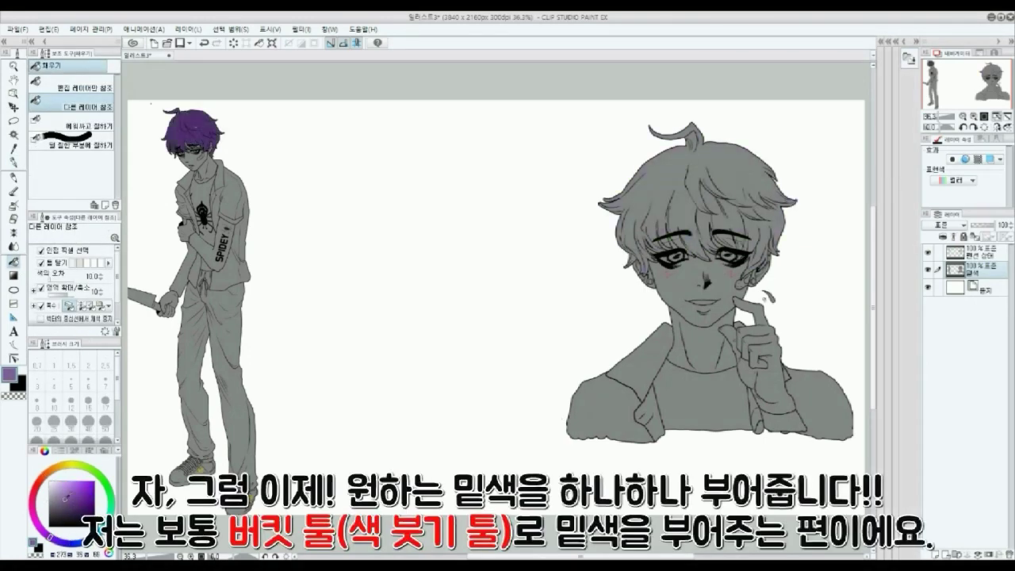
left_click(678, 180)
key("ctrl+z")
key("ctrl+z")
key("ctrl+z")
- Fill the hair of both characters with pale lilac, including the portrait's small strands around the eyes and ear
left_click(53, 482)
left_click(54, 539)
left_click(193, 119)
left_click(679, 179)
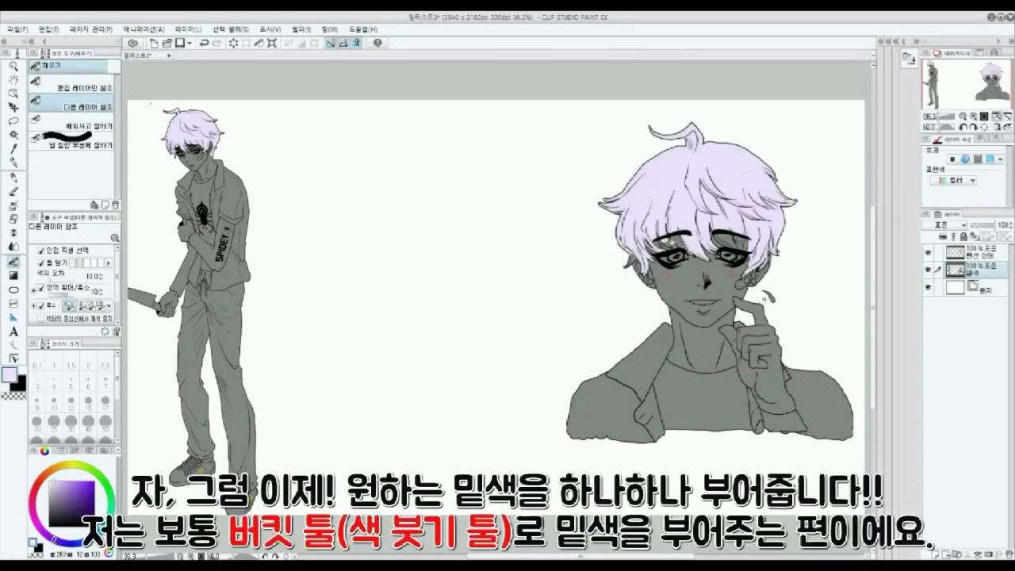
left_click(681, 243)
left_click(726, 240)
left_click(633, 258)
key("p")
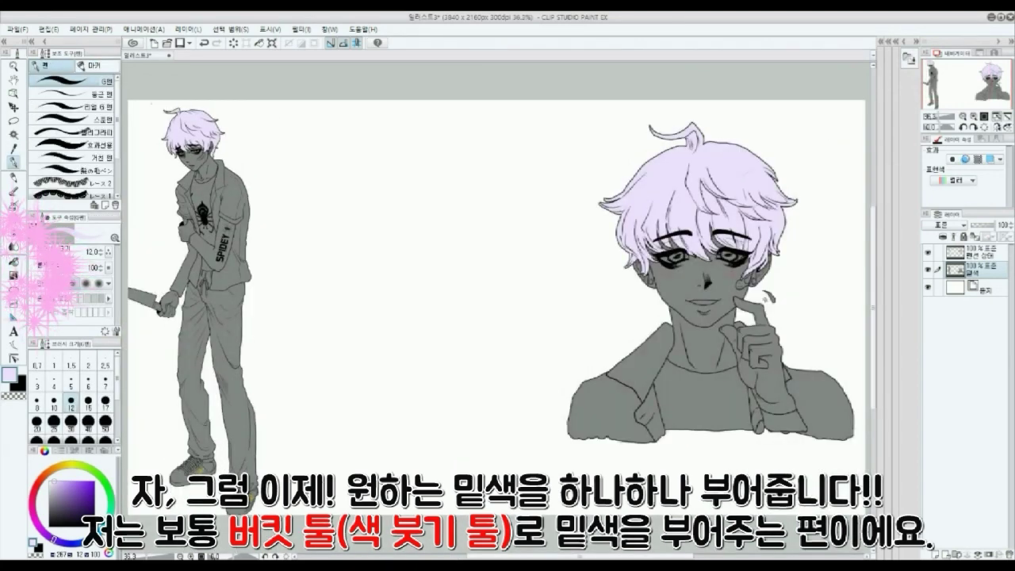
left_click(36, 491)
left_click(68, 495)
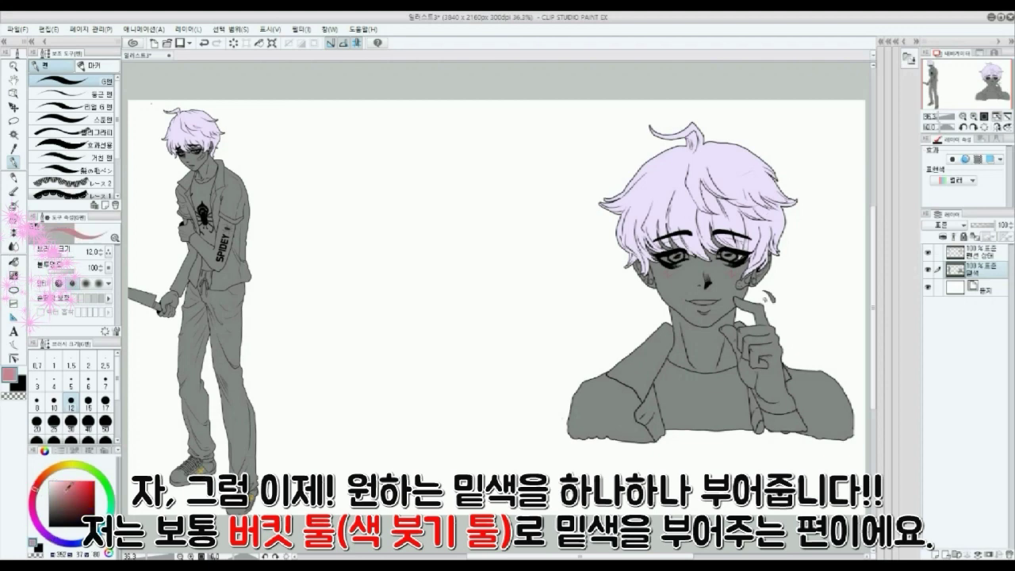
left_click(42, 479)
left_click(70, 492)
key("g")
left_click(708, 292)
key("ctrl+z")
left_click(37, 484)
left_click(62, 495)
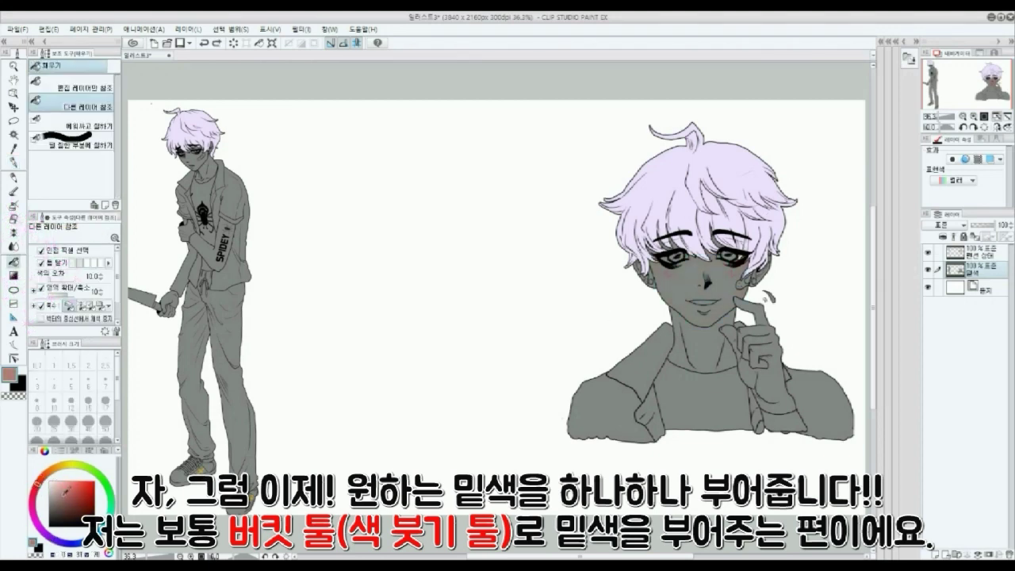
left_click(717, 312)
left_click(700, 338)
left_click(763, 349)
- Fill the portrait's face, neck, hand and ear with an orange-brown skin colour
left_click(44, 478)
left_click(713, 314)
left_click(701, 341)
left_click(762, 357)
left_click(45, 475)
left_click(713, 314)
left_click(762, 357)
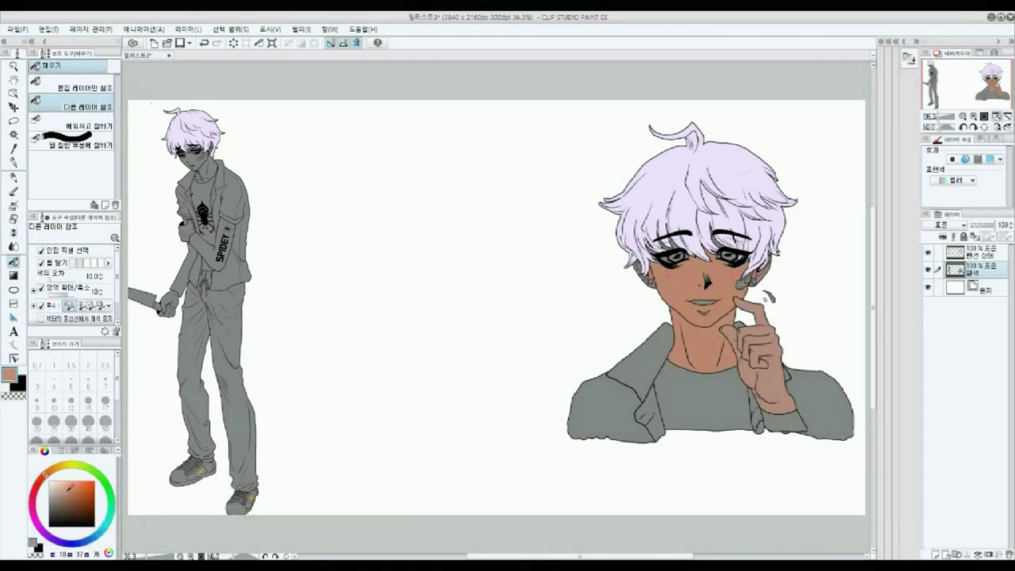
left_click(67, 493)
left_click(641, 266)
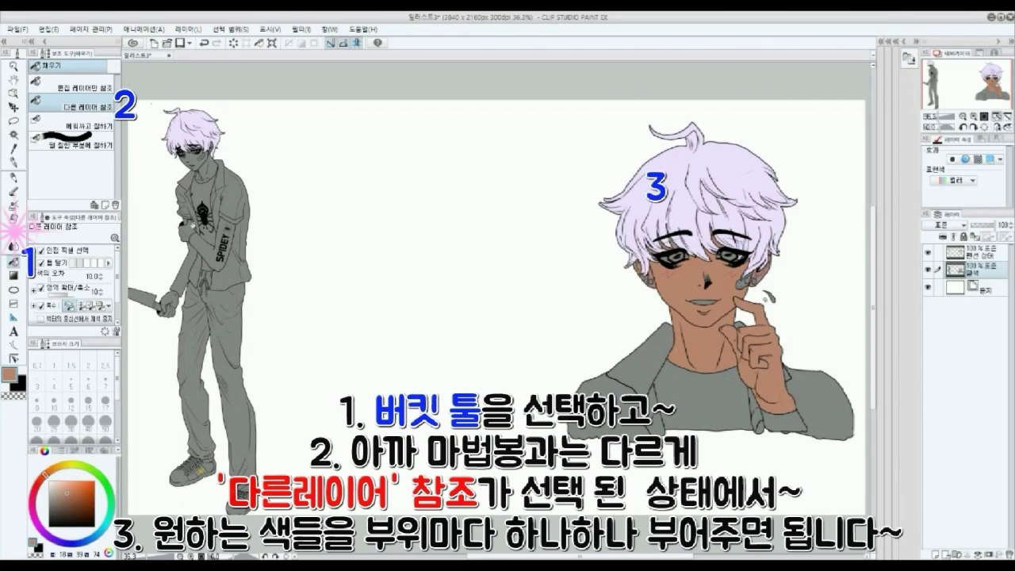
- Fill the standing figure's face, neck and ear with the same orange-brown skin colour
left_click(192, 162)
left_click(204, 171)
left_click(203, 158)
- Paint the unfilled gaps in the portrait's ears and eyes with the skin colour using the G-pen at size 25
left_click(13, 162)
left_click(949, 116)
left_click_drag(954, 91, 976, 92)
left_click(54, 422)
left_click_drag(546, 284, 595, 284)
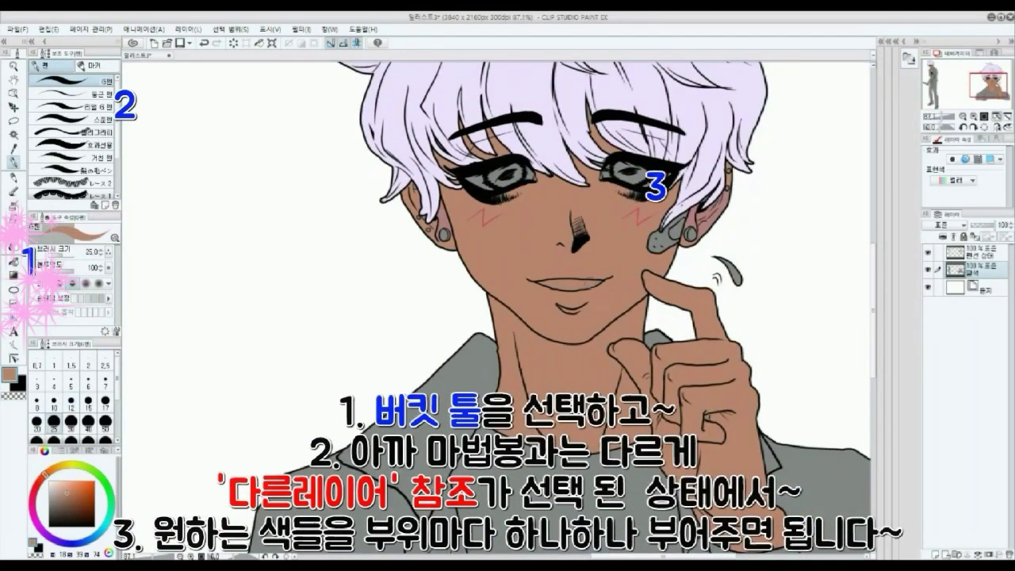
left_click_drag(710, 191, 704, 201)
left_click_drag(424, 209, 430, 219)
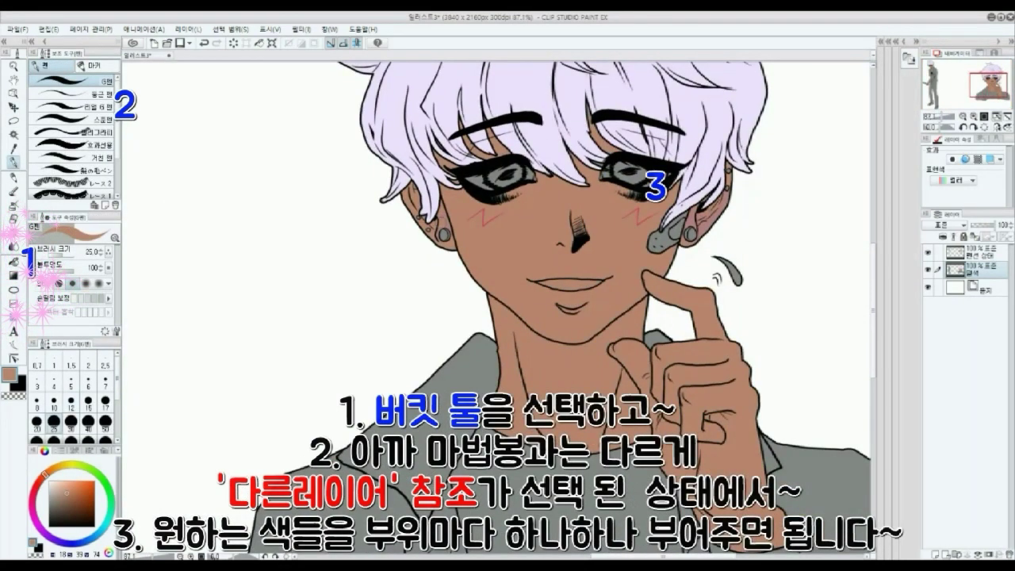
left_click_drag(472, 183, 526, 173)
left_click_drag(609, 169, 635, 172)
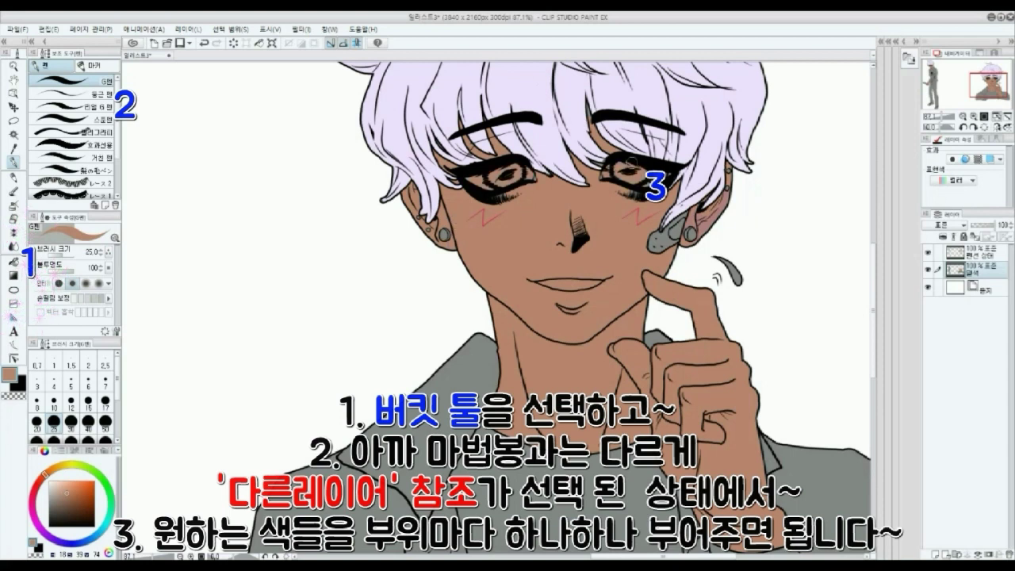
- Lighten the portrait's skin to a warmer tan and cover the remaining grey around its ear and eyes
left_click(482, 150, "alt")
left_click(47, 476)
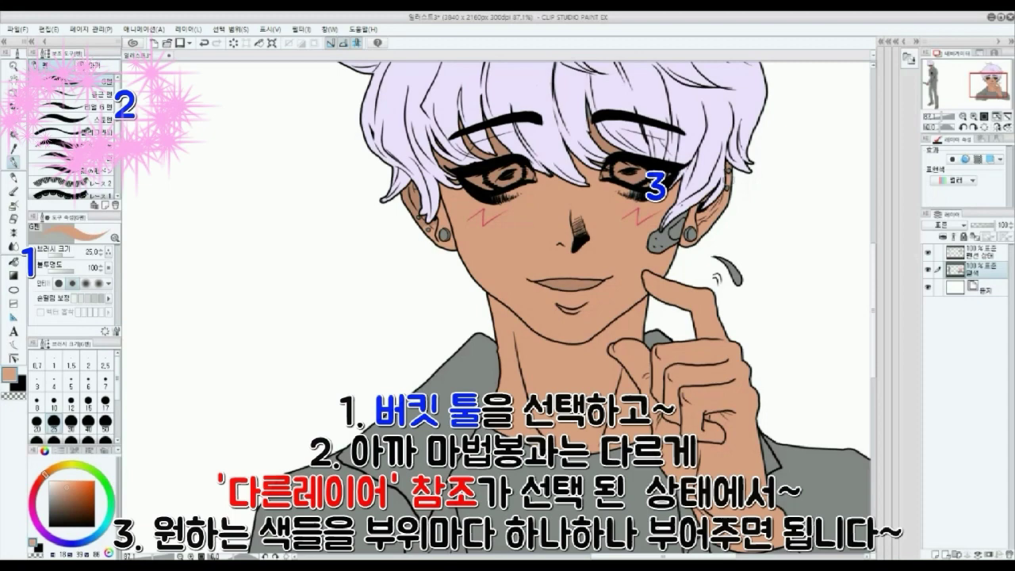
left_click(659, 240)
left_click(690, 234)
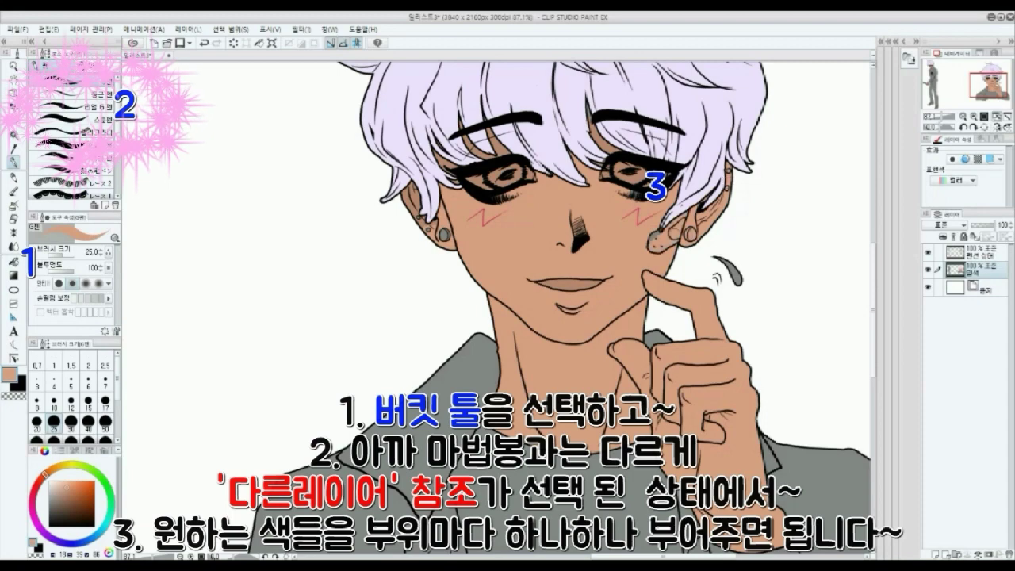
left_click(625, 173)
left_click(604, 135)
left_click(496, 178)
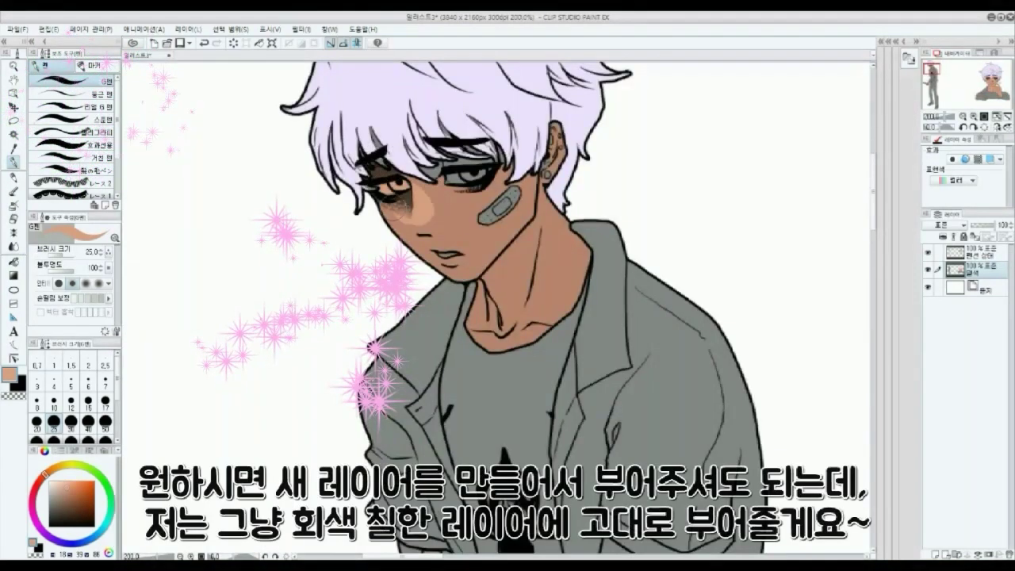
- Colour the standing figure's ear and both hands with the lighter tan skin colour
left_click(547, 175)
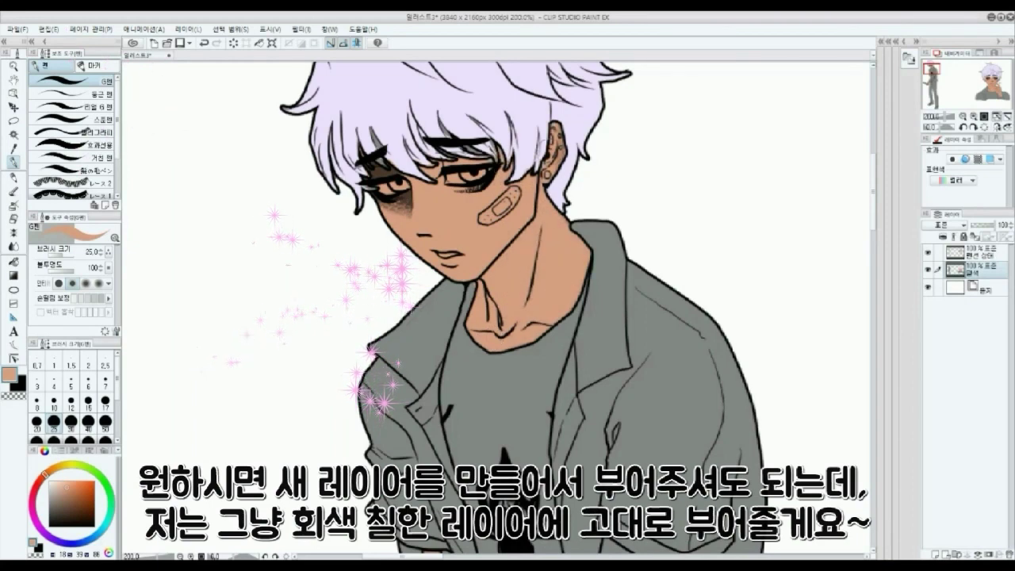
key("bracketleft")
key("bracketleft")
key("bracketleft")
key("bracketleft")
left_click(476, 127, "alt")
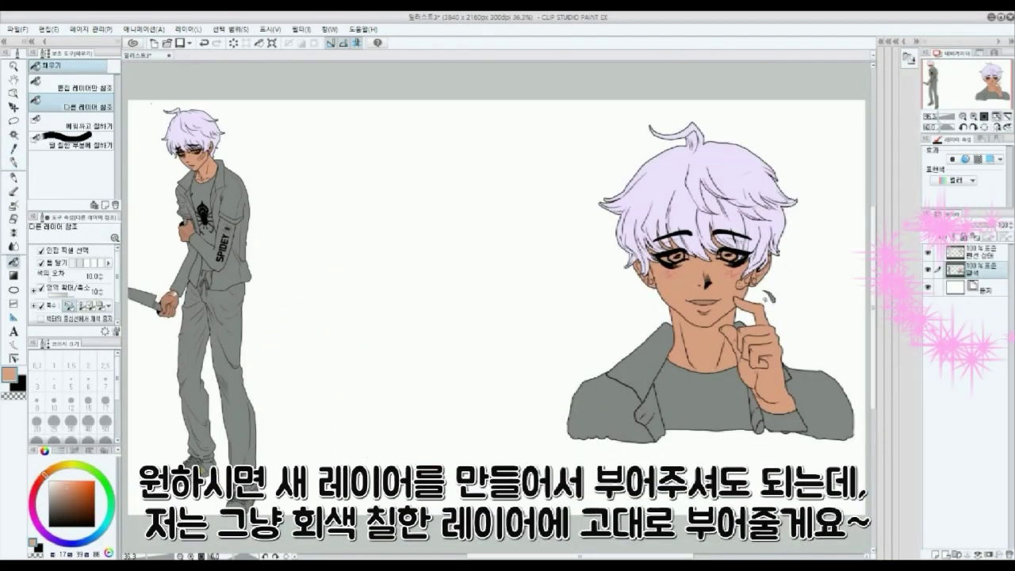
left_click(168, 305)
left_click(187, 231)
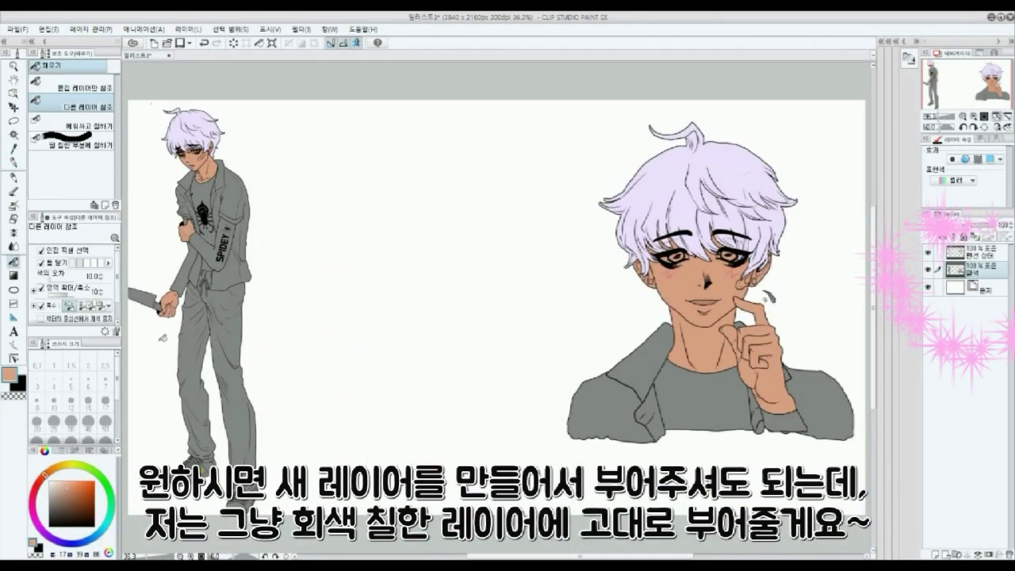
- Fill the standing figure's jacket collar with a saturated blue-violet
left_click(66, 543)
left_click(82, 495)
left_click(219, 173)
key("ctrl+z")
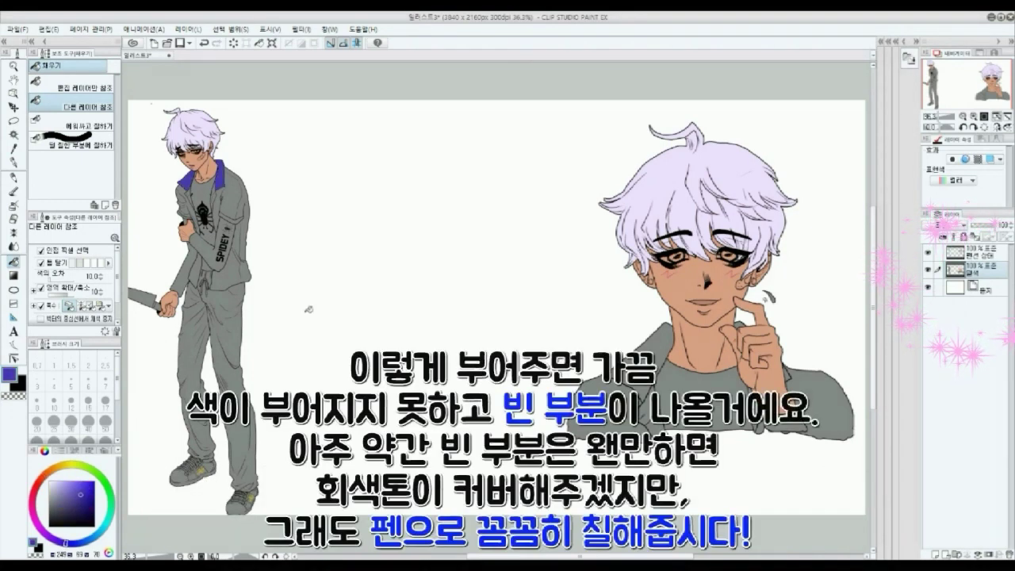
- Fill the jacket bodies and sleeves of both characters with very light grey
left_click(51, 487)
left_click(233, 192)
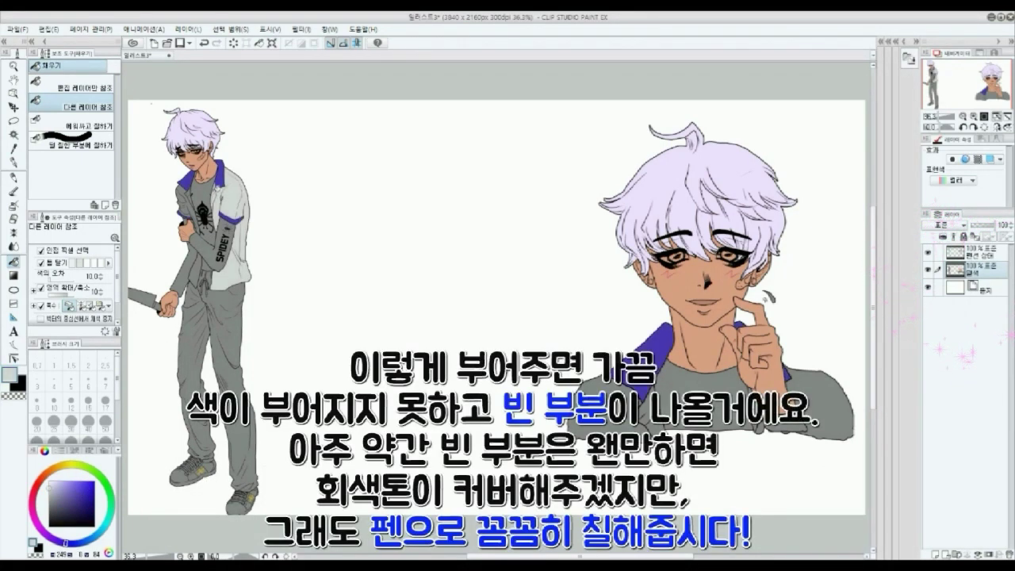
left_click(187, 199)
left_click(195, 273)
left_click(593, 406)
left_click(821, 403)
left_click(39, 485)
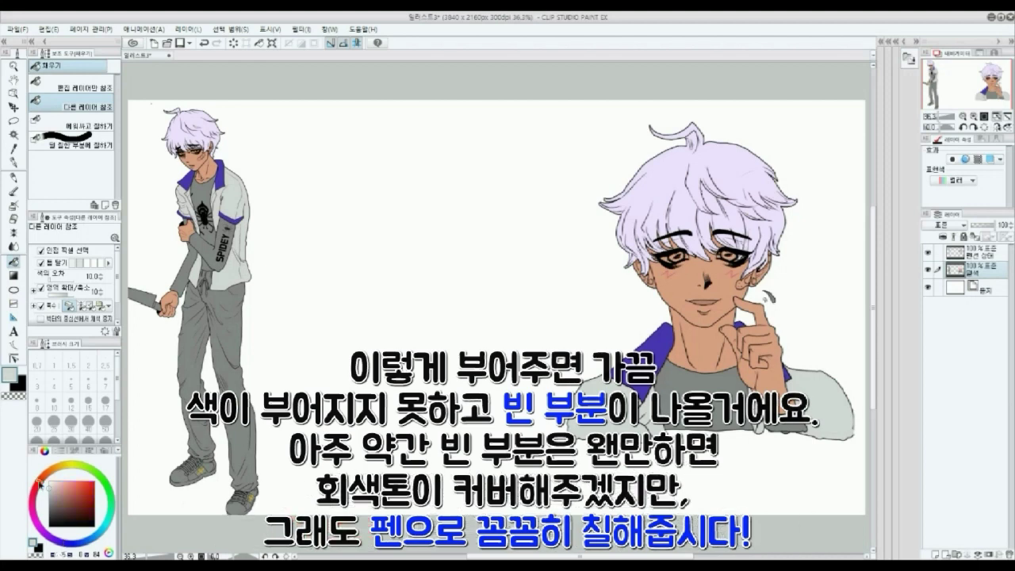
left_click(88, 501)
left_click(228, 349)
key("ctrl+z")
- Fill the standing figure's trousers with the blue-violet sampled from the jacket collar
left_click(219, 174, "alt")
left_click(228, 317)
left_click(186, 440)
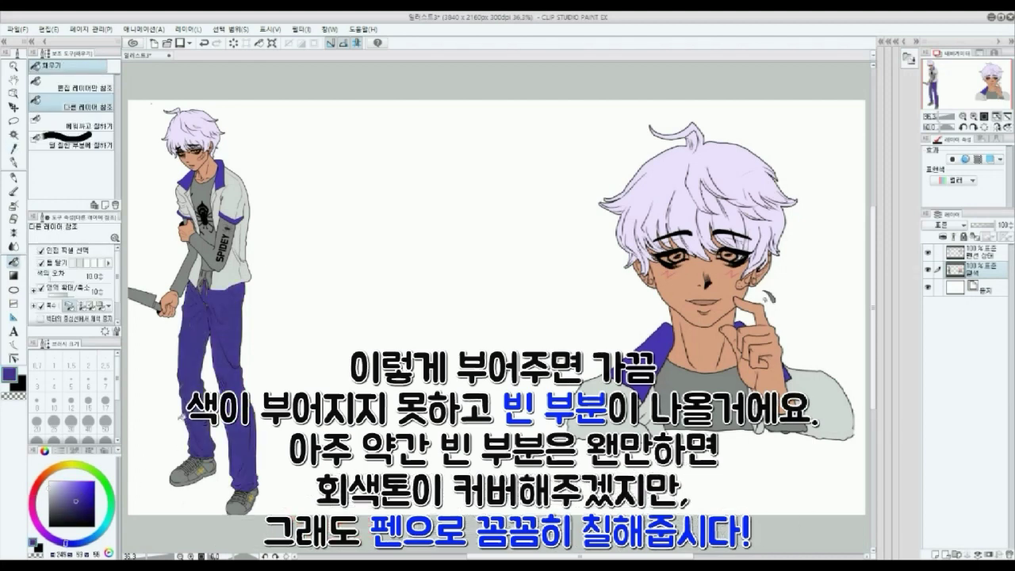
- Fill both of the standing figure's shoes with the light grey sampled from the jacket
left_click(235, 262, "alt")
left_click(194, 473)
left_click(242, 505)
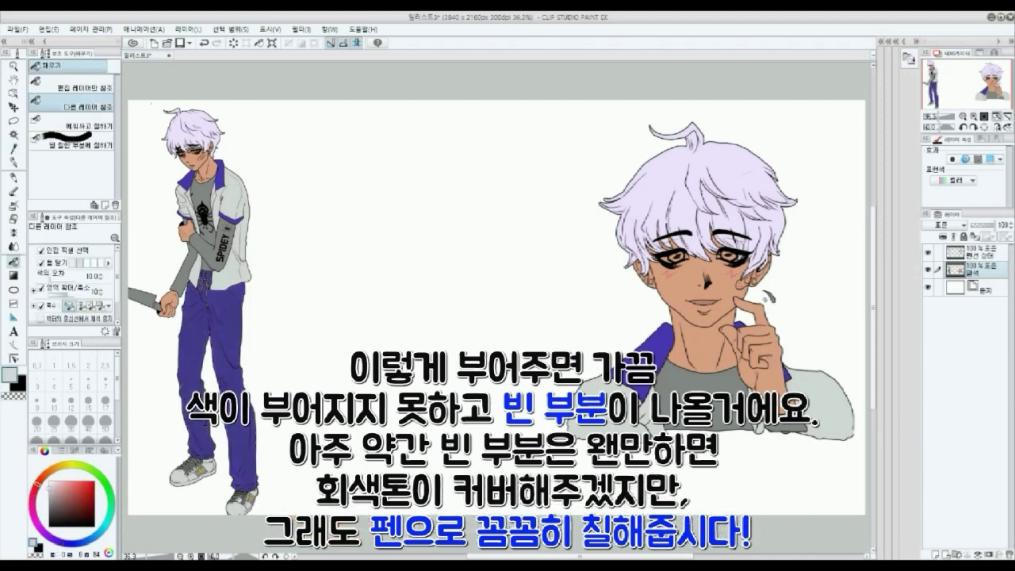
left_click(240, 499)
left_click(188, 466)
- Fill the knife blade with light grey and its handle with dark reddish brown
left_click(149, 298)
left_click(49, 502)
left_click(149, 298)
left_click(148, 298)
left_click(42, 478)
left_click(70, 502)
left_click(161, 302)
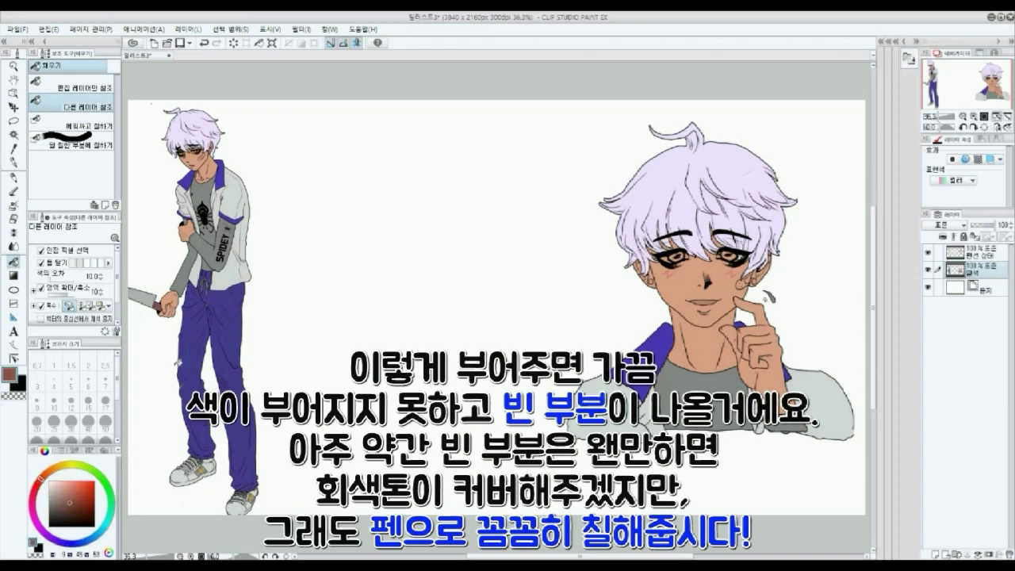
- Add a layer clipped to the line art and recolour the spider prints and SPIDEY lettering on the standing figure's shirt white
left_click(982, 253)
left_click(935, 554)
left_click_drag(940, 116, 945, 117)
left_click(932, 76)
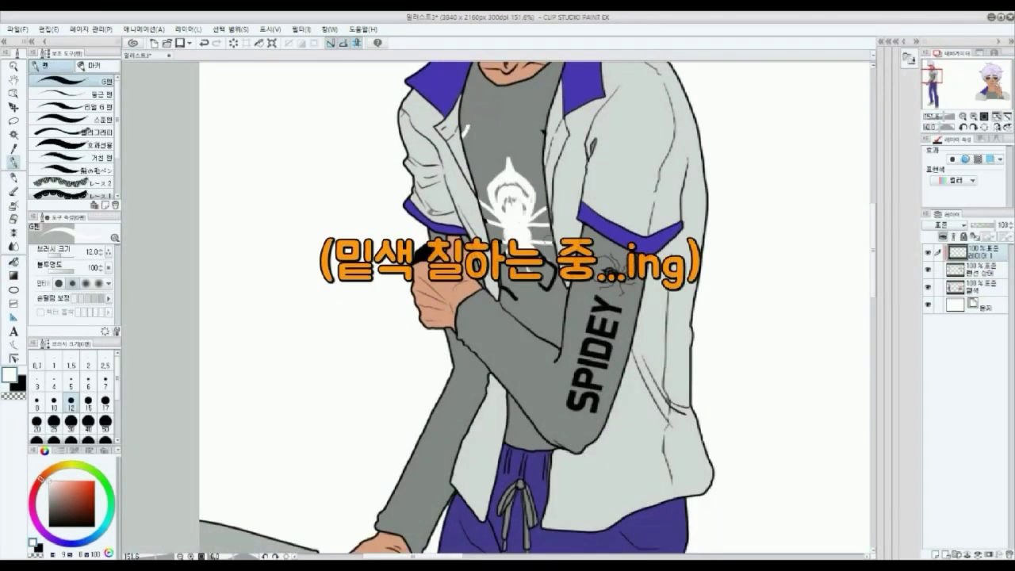
left_click_drag(609, 305, 584, 409)
left_click(13, 219)
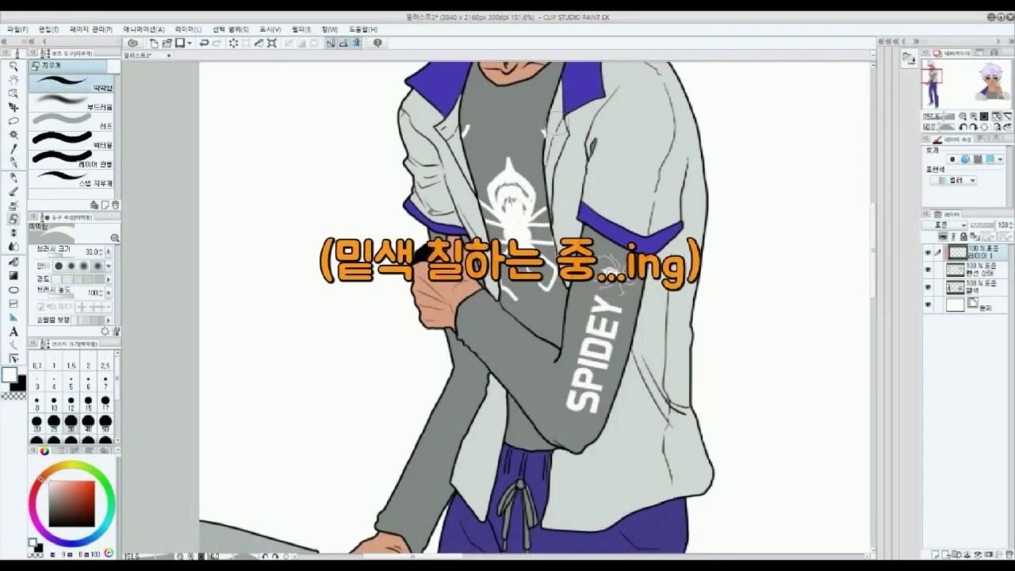
left_click_drag(556, 235, 556, 258)
- Fill the cheek bandages of both characters with teal and their centre pads with yellow-orange
left_click_drag(945, 117, 940, 117)
left_click(944, 84)
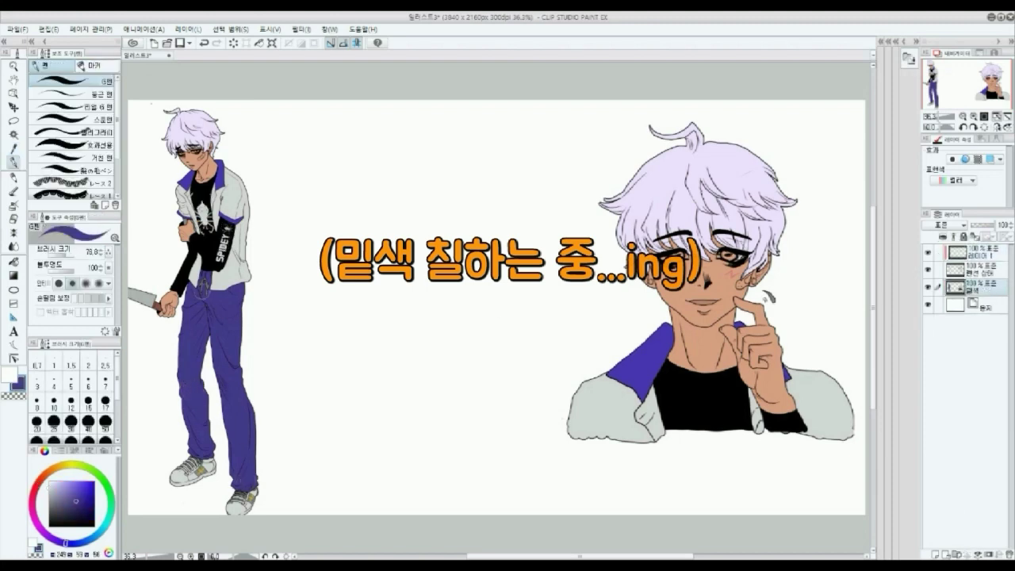
left_click(36, 520)
left_click(85, 541)
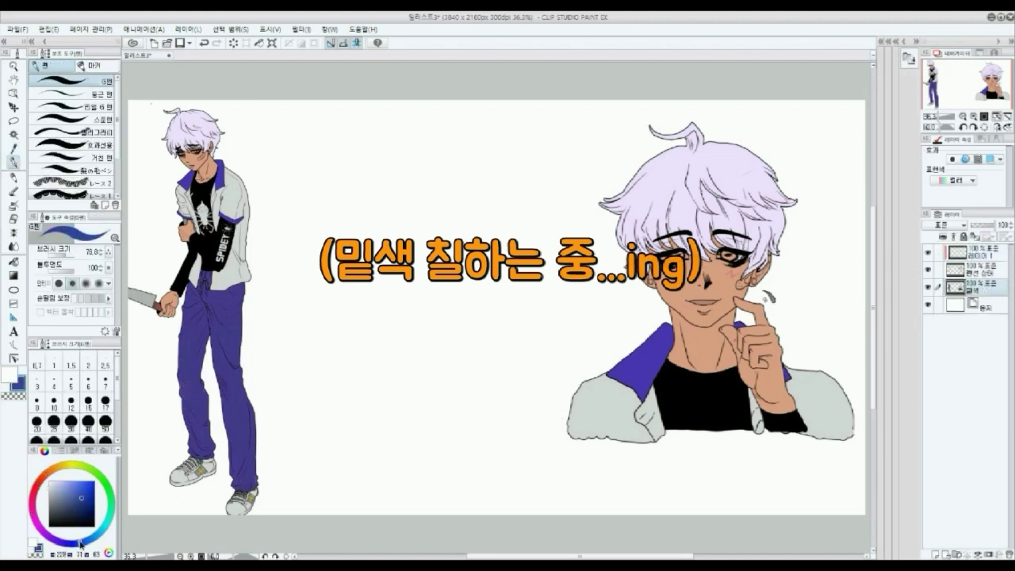
left_click(105, 527)
left_click(79, 492)
key("g")
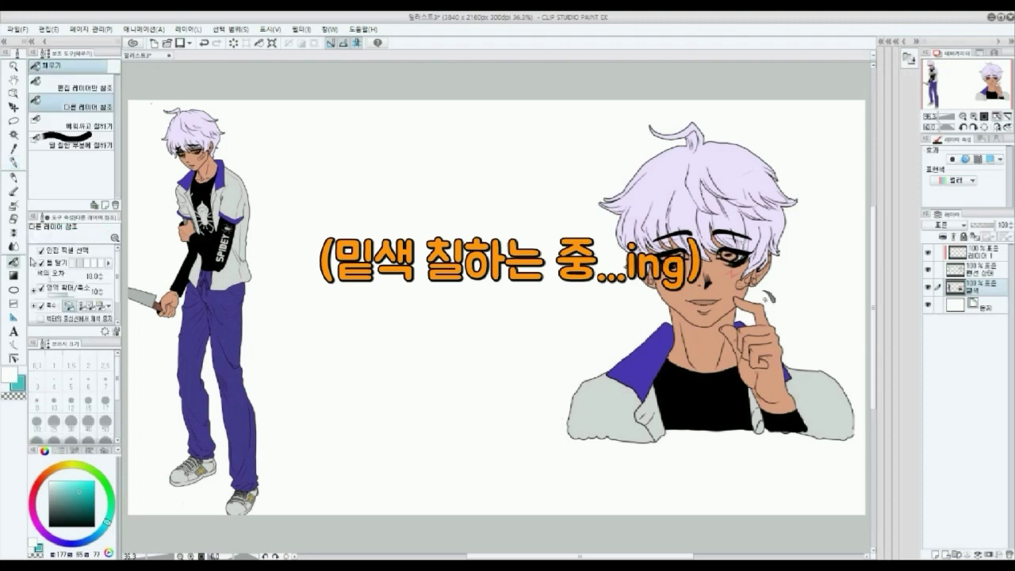
left_click(61, 468)
- Try filling the standing figure's hair with an adjusted shade of the lavender sampled from the bust's hair
key("i")
left_click(698, 187)
left_click(62, 481)
key("g")
left_click(205, 122)
key("ctrl+z")
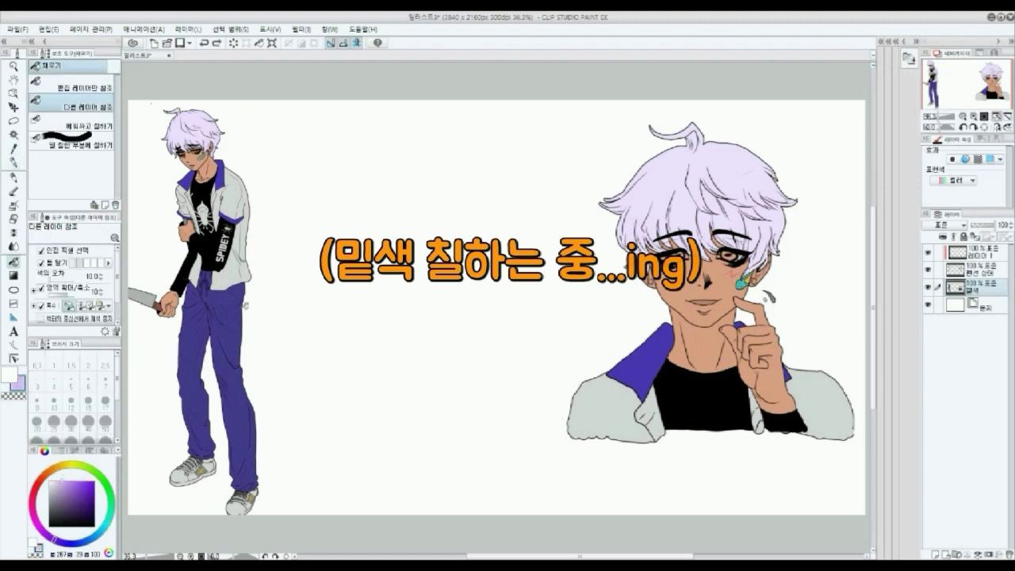
- Touch up the unfilled spots with the light grey sampled from the jacket, using the pen at size 20
left_click(245, 305, "alt")
scroll(682, 298, "up", 5)
key("p")
left_click(36, 422)
left_click_drag(754, 285, 600, 288)
left_click(945, 78)
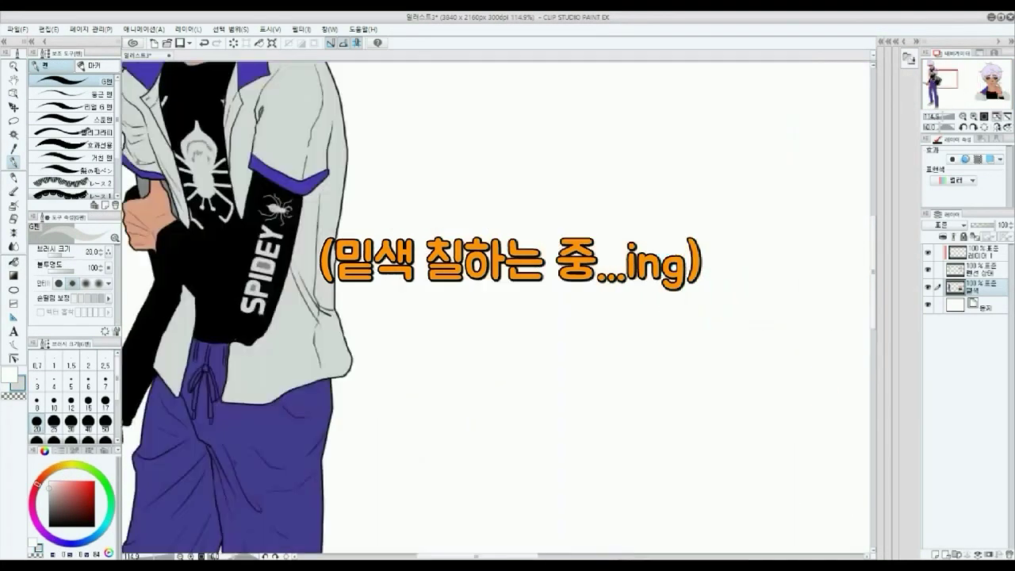
left_click_drag(222, 207, 620, 441)
- Select the bust character's lips and colour them a muted brownish red
left_click(606, 208, "alt")
left_click(38, 483)
left_click(70, 497)
key("g")
left_click_drag(611, 238, 625, 224)
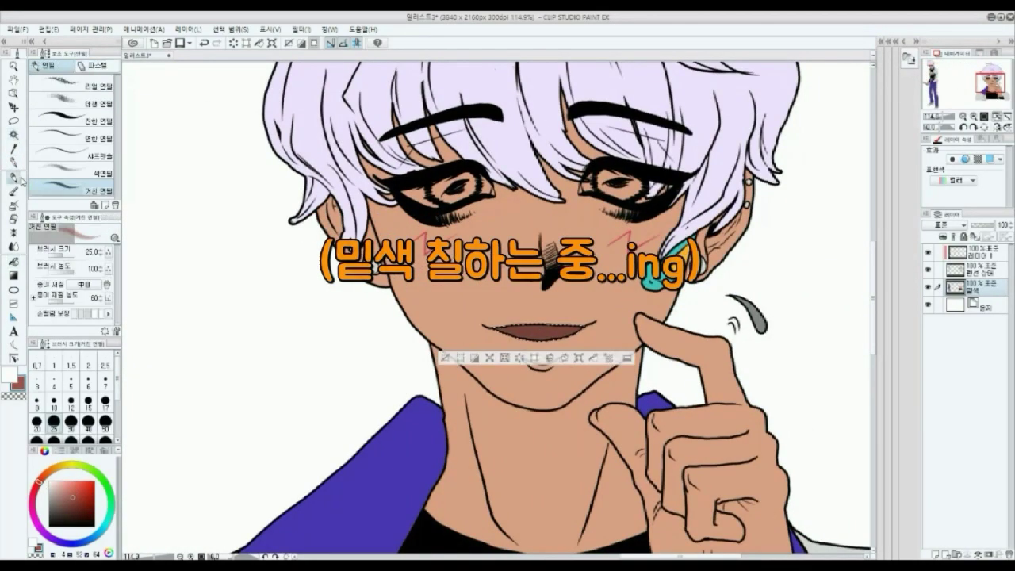
key("p")
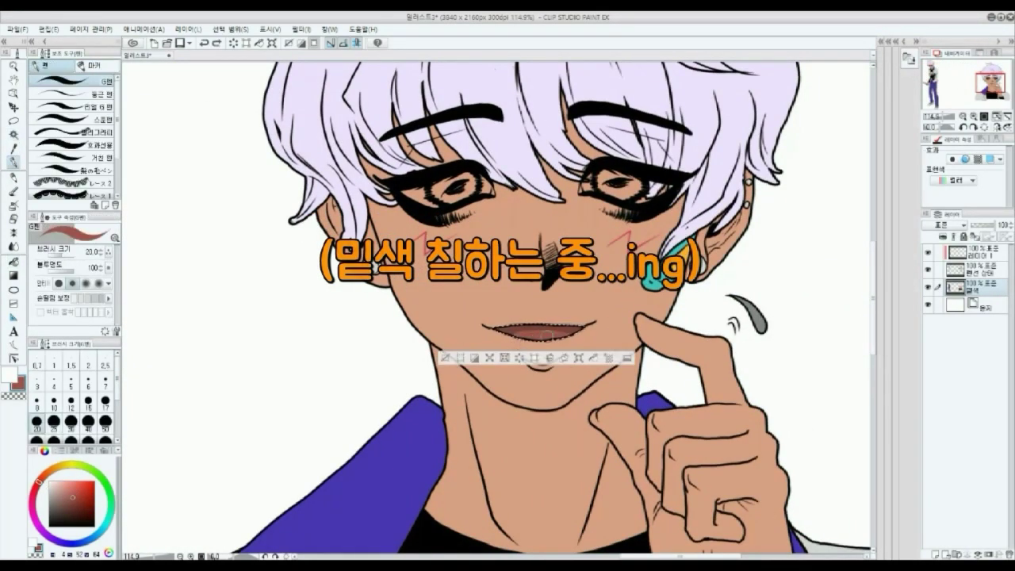
left_click_drag(513, 329, 494, 327)
key("ctrl+d")
- Paint the laces and remaining gaps of both shoes with the light grey sampled from the shoe
left_click(939, 81)
left_click(997, 117)
scroll(226, 508, "up", 5)
left_click(301, 273, "alt")
left_click_drag(349, 180, 381, 203)
mouse_move(371, 149)
left_mouse_down()
mouse_move(422, 198)
mouse_move(430, 182)
left_mouse_up()
mouse_move(614, 349)
left_mouse_down()
mouse_move(584, 402)
mouse_move(674, 357)
mouse_move(674, 376)
left_mouse_up()
left_click_drag(717, 330, 727, 364)
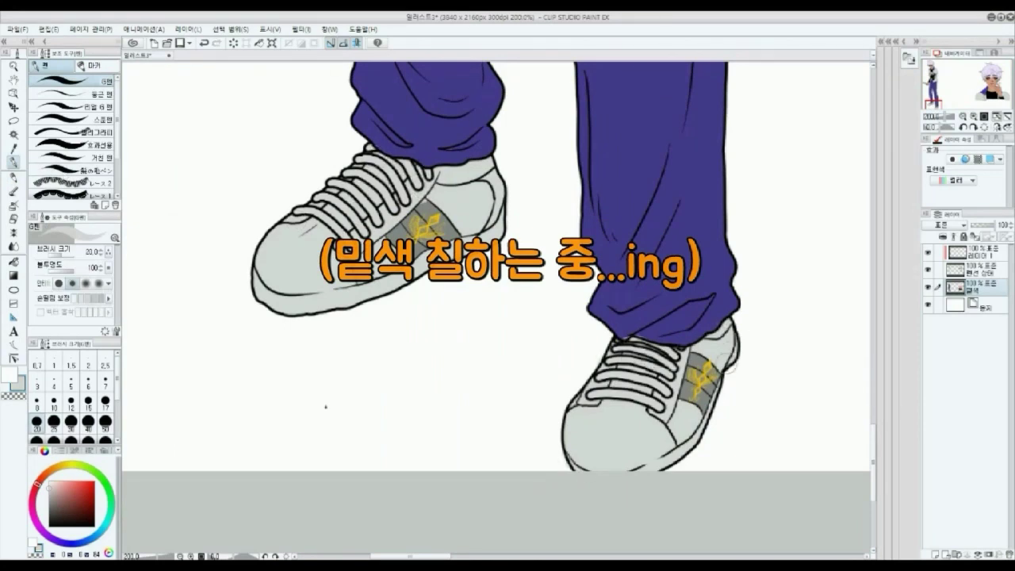
- Paint the outer bands of the side stripe on both shoes dark green with the pen at size 6
left_click(109, 493)
left_click(69, 510)
left_click(88, 383)
left_click_drag(402, 224, 390, 239)
left_click_drag(400, 227, 426, 257)
left_click_drag(419, 208, 454, 239)
left_click_drag(427, 199, 460, 237)
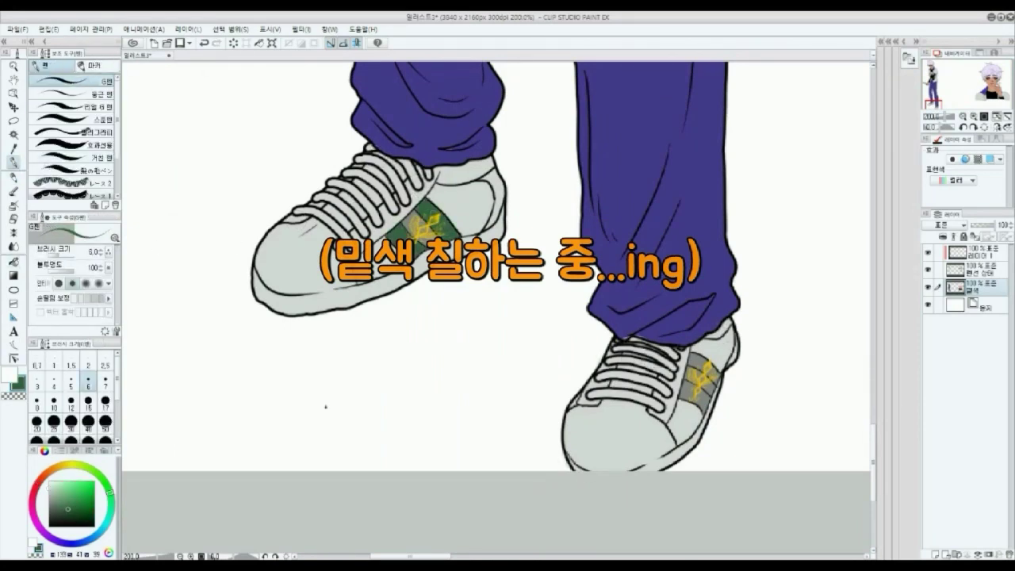
left_click_drag(685, 384, 698, 404)
left_click_drag(684, 396, 707, 406)
left_click_drag(693, 355, 692, 368)
left_click_drag(700, 357, 717, 371)
- Paint the centre band of the side stripe on both shoes dark red
left_click(36, 485)
left_click(82, 502)
left_click_drag(408, 217, 428, 241)
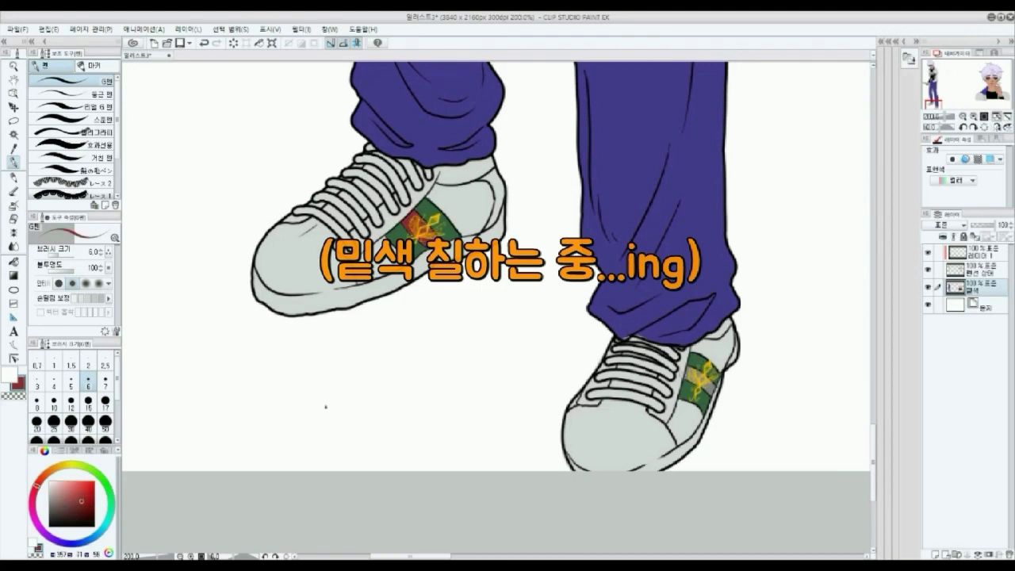
left_click_drag(684, 392, 712, 369)
key("ctrl+0")
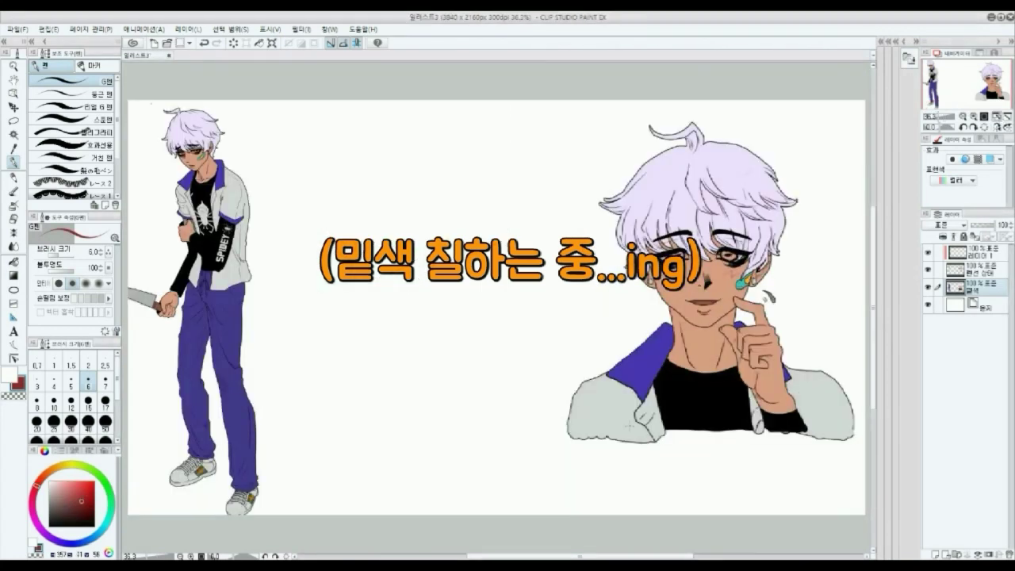
- Merge the shirt print layer into the line art layer and make the base colour layer active
left_click(982, 252)
key("ctrl+e")
left_click(982, 270)
- Fill the bust character's irises with bright red
key("i")
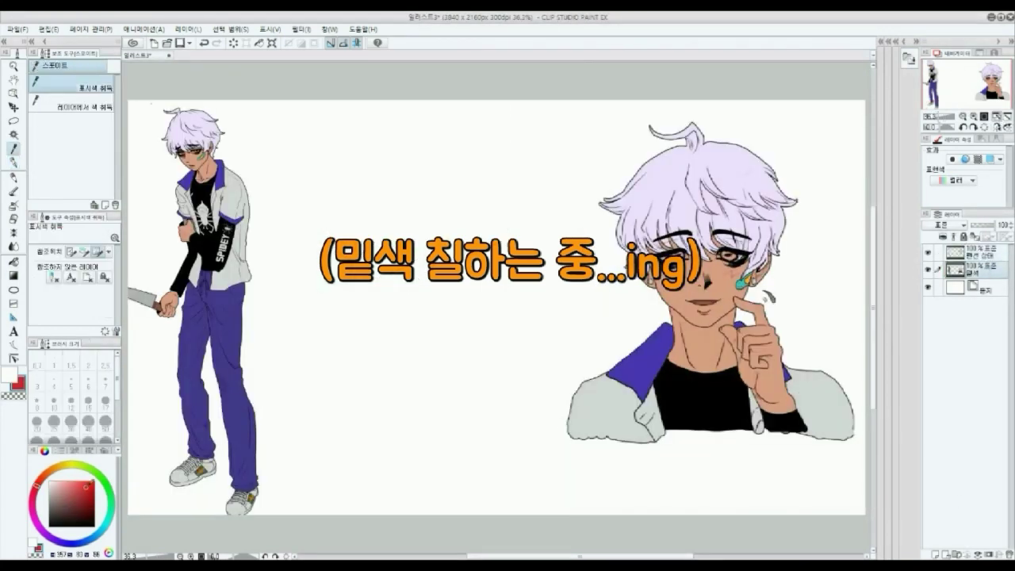
left_click(87, 488)
left_click(34, 491)
left_click(86, 491)
key("g")
left_click(729, 255)
- Fill the bust character's irises with magenta
left_click(36, 514)
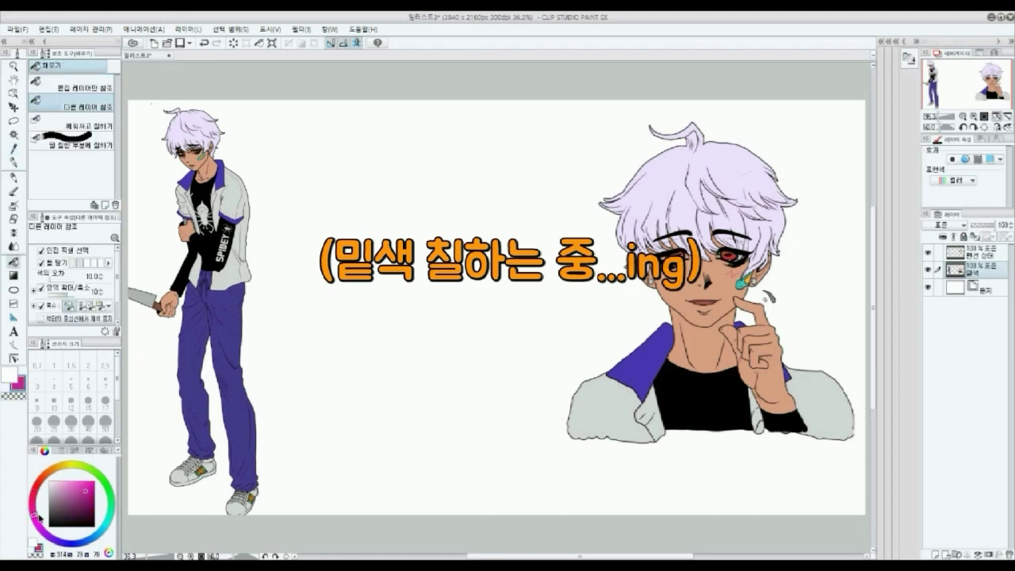
left_click(82, 483)
left_click(729, 255)
- Try a teal-green fill on the bust character's irises
left_click(111, 517)
left_click(85, 490)
left_click(729, 255)
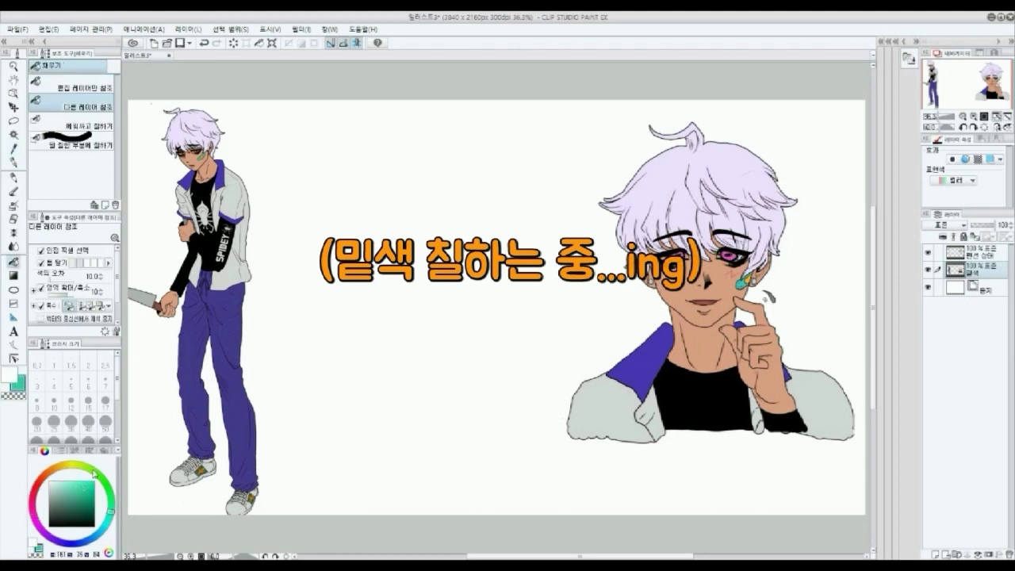
key("ctrl+z")
- Sample the magenta from the iris and colour the remaining iris areas with the pen
scroll(724, 261, "up", 8)
left_click(484, 202, "alt")
key("p")
scroll(967, 89, "down", 8)
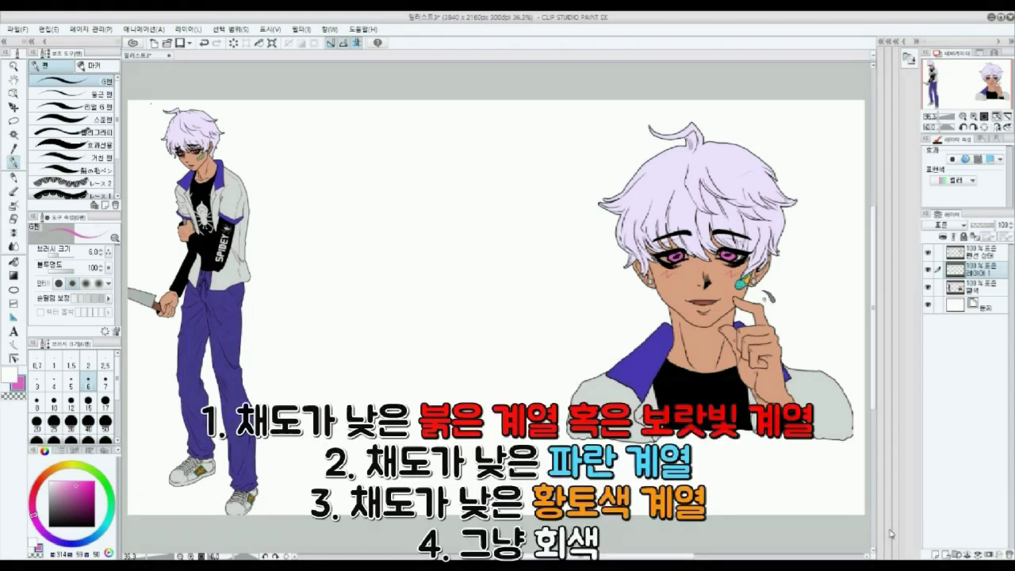
- Move the new layer above the line art and paint four round swatches between the characters: muted red, ochre, muted blue and grey
left_click_drag(986, 275, 983, 249)
left_click(38, 493)
left_click(65, 492)
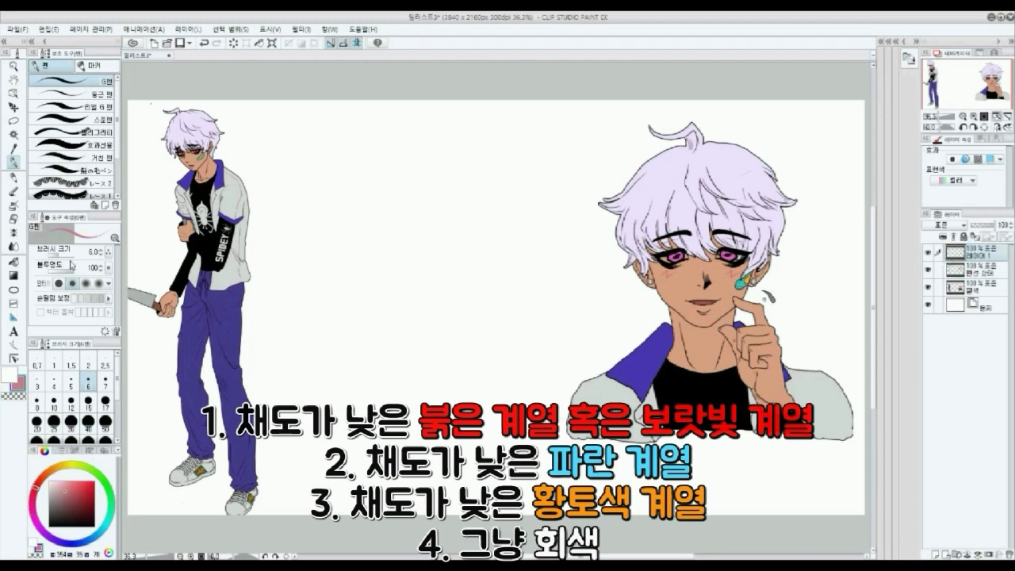
left_click_drag(437, 135, 448, 149)
left_click(44, 477)
left_click_drag(442, 200, 446, 214)
left_click(73, 544)
left_click_drag(434, 278, 450, 301)
left_click(49, 494)
left_click_drag(445, 368, 446, 389)
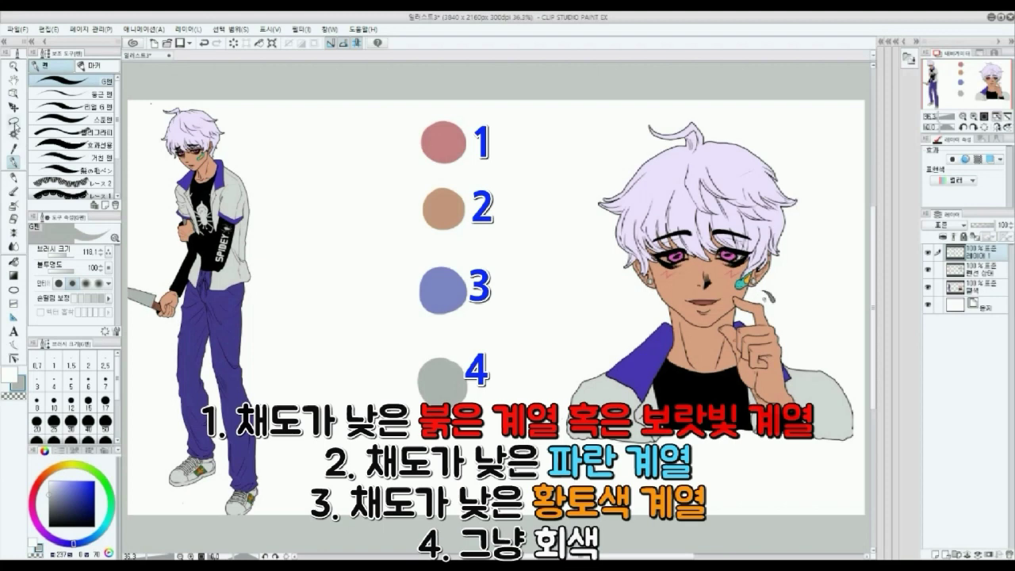
- Lasso and delete the red, ochre and grey swatches, and sample the colour of the blue swatch for shading
left_click(13, 120)
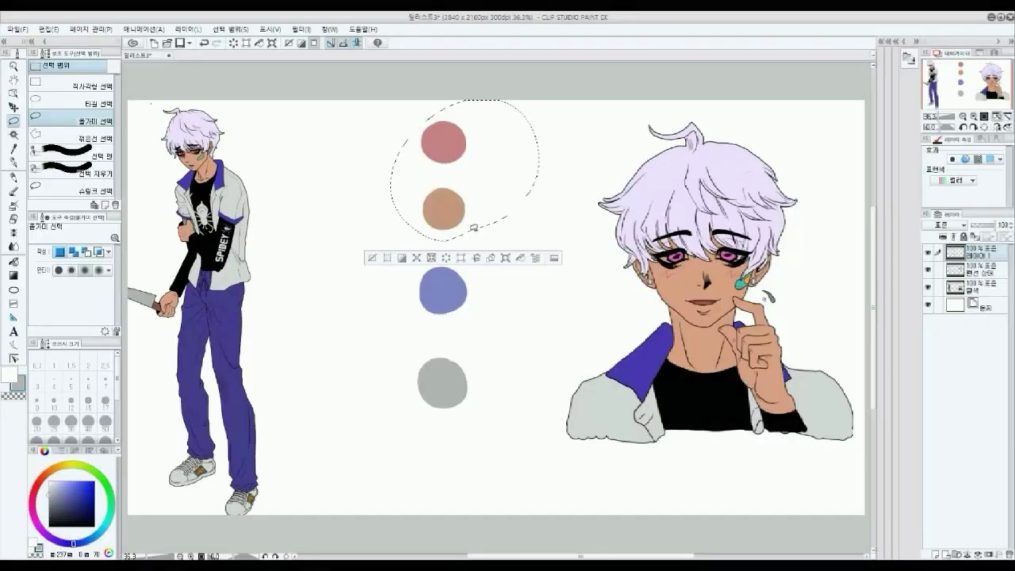
mouse_move(445, 349)
left_mouse_down()
mouse_move(405, 362)
mouse_move(444, 346)
left_mouse_up()
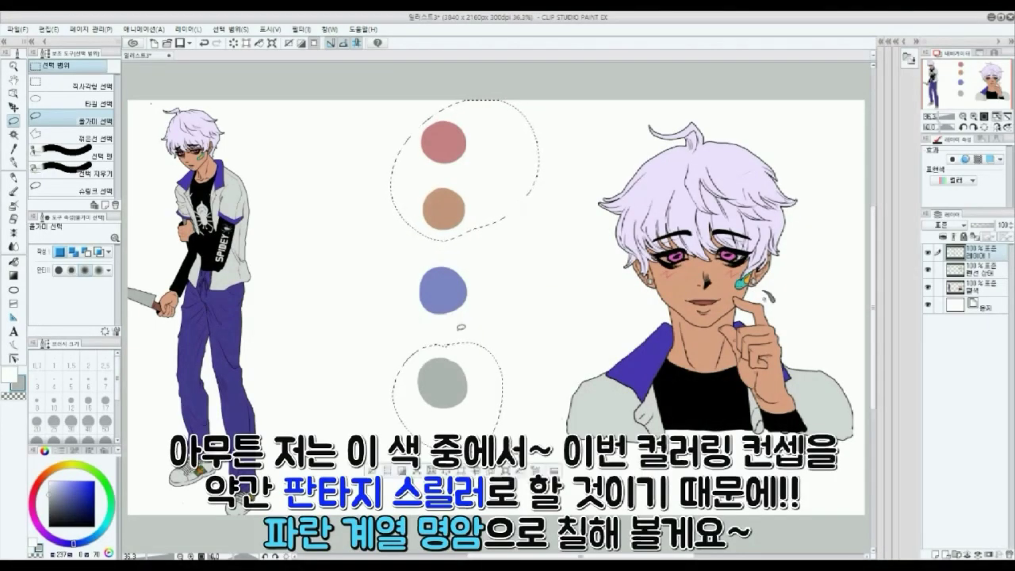
key("Delete")
key("ctrl+d")
left_click(13, 148)
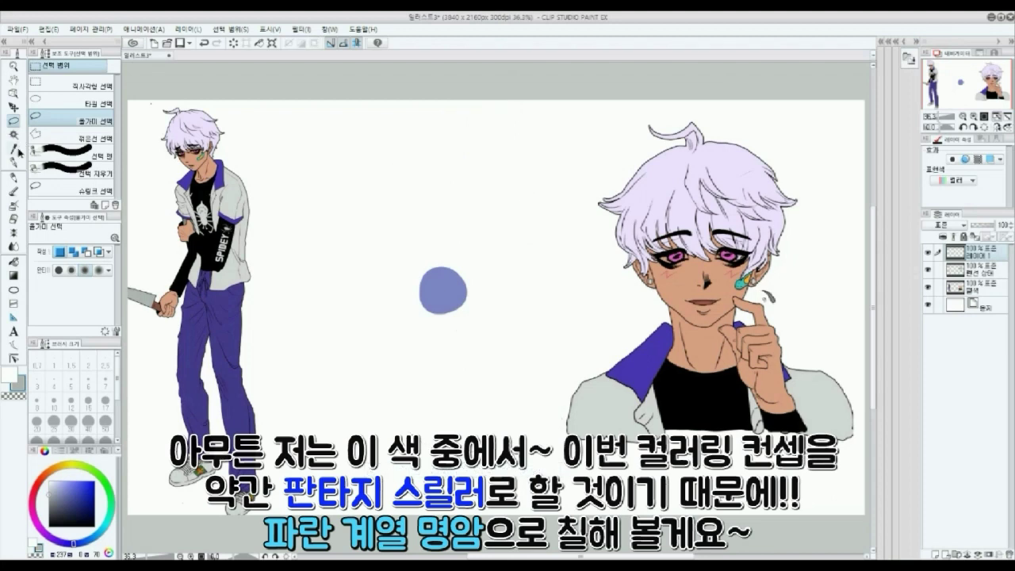
left_click(448, 286)
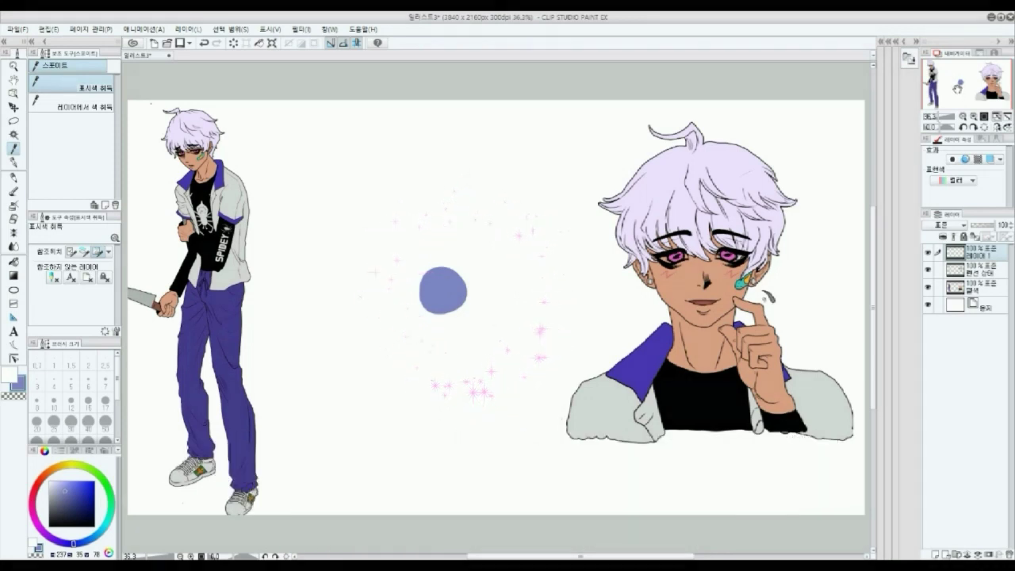
- Sketch a front-facing bald head with eyes, nose, mouth and one ear beside the standing figure, using the pen at size 6
left_click(974, 117)
left_click(974, 117)
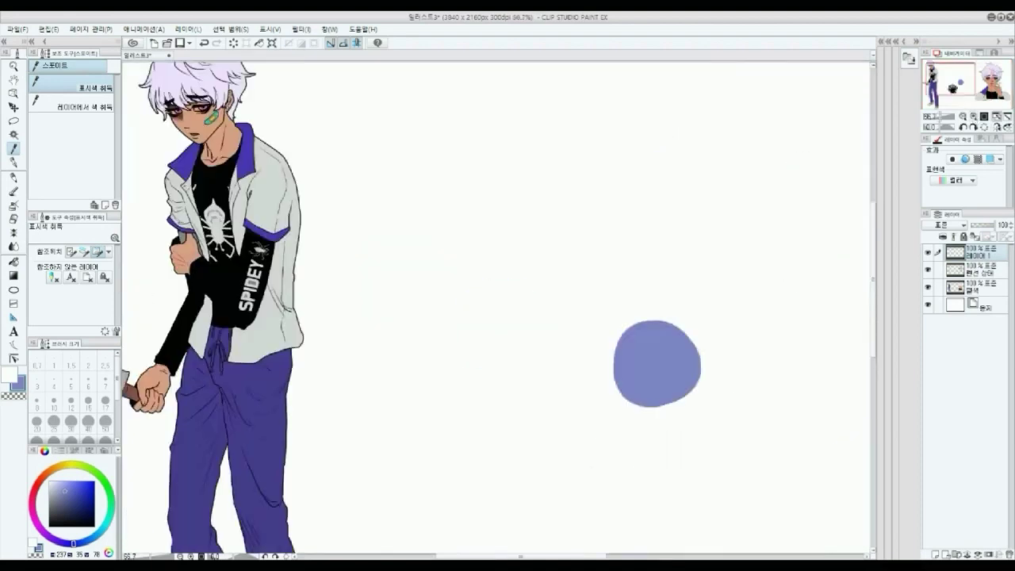
left_click(974, 117)
left_click_drag(949, 79, 932, 70)
left_click(14, 163)
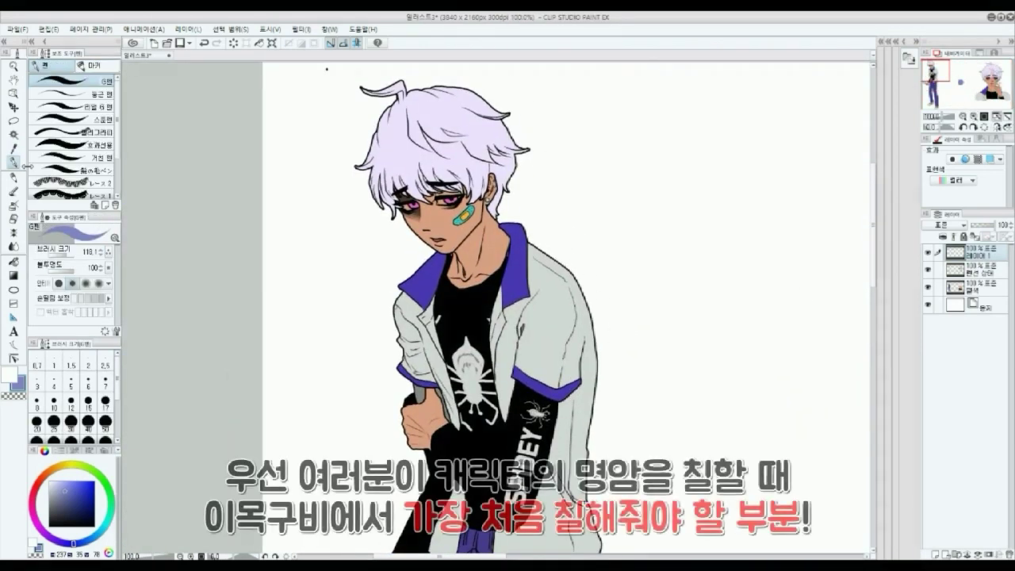
left_click(87, 379)
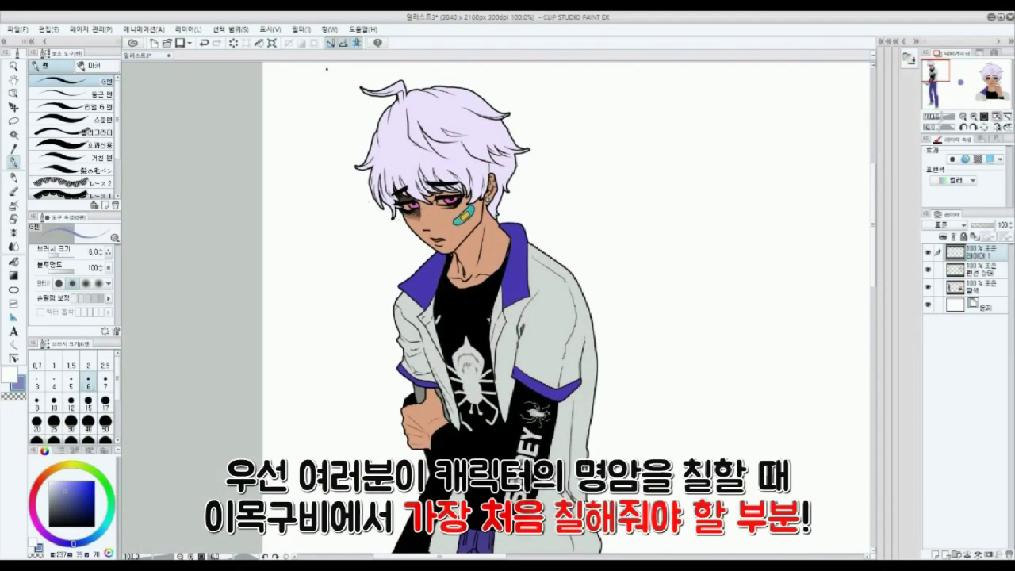
mouse_move(674, 91)
left_mouse_down()
mouse_move(609, 176)
mouse_move(669, 272)
mouse_move(722, 248)
left_mouse_up()
left_click_drag(624, 176, 661, 175)
left_click_drag(624, 177, 725, 174)
left_click_drag(689, 176, 723, 178)
mouse_move(644, 176)
left_mouse_down()
mouse_move(646, 189)
mouse_move(611, 219)
left_mouse_up()
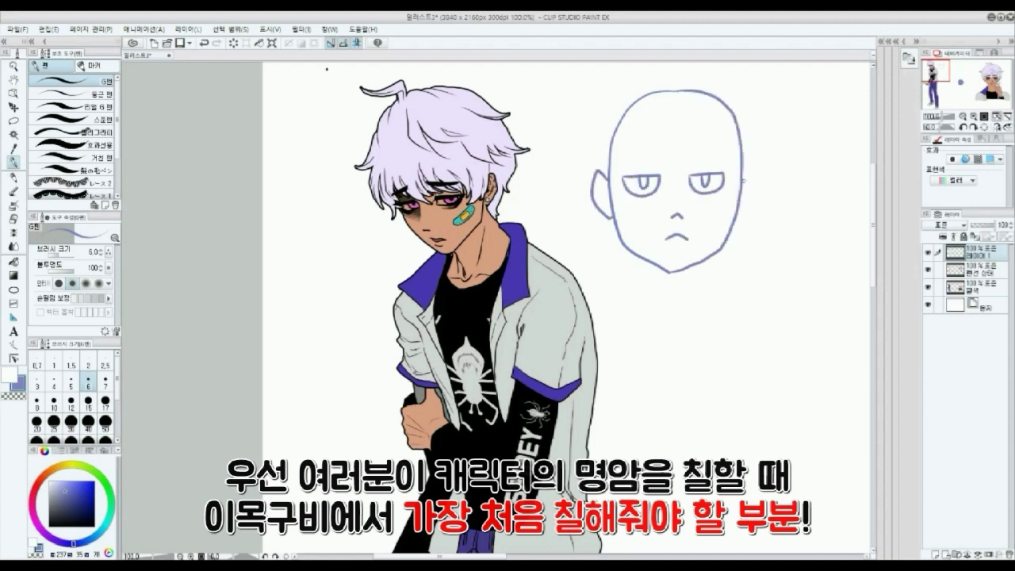
- Add the second ear, the neck and the eyebrows to the sketched front-facing head
left_click_drag(743, 170, 738, 217)
mouse_move(642, 259)
left_mouse_down()
mouse_move(637, 300)
mouse_move(610, 317)
left_mouse_up()
left_click_drag(701, 261, 739, 318)
mouse_move(623, 157)
left_mouse_down()
mouse_move(664, 168)
mouse_move(725, 150)
mouse_move(688, 176)
left_mouse_up()
- Outline and hatch the shadow area under the chin on the sketched head's neck
mouse_move(673, 244)
left_mouse_down()
mouse_move(683, 244)
mouse_move(679, 294)
left_mouse_up()
left_click_drag(678, 295, 701, 271)
left_click_drag(665, 271, 652, 284)
left_click_drag(692, 271, 671, 292)
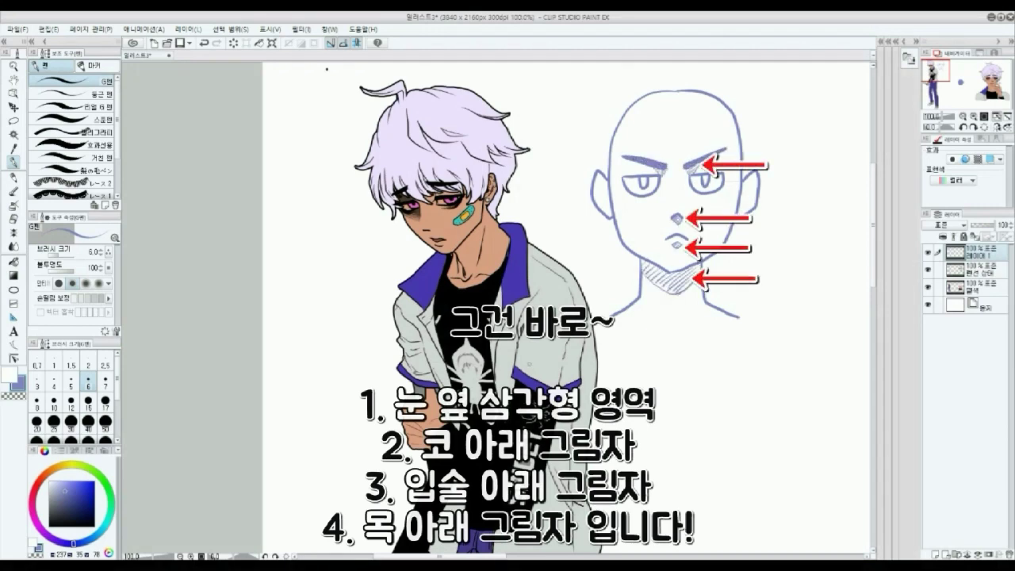
- Create a layer named 명암 directly above the base colours, clip it to them and set its blending mode to Multiply (곱하기)
left_click(982, 270)
left_click(936, 555)
left_click_drag(982, 270, 982, 294)
double_click(977, 291)
type("명암")
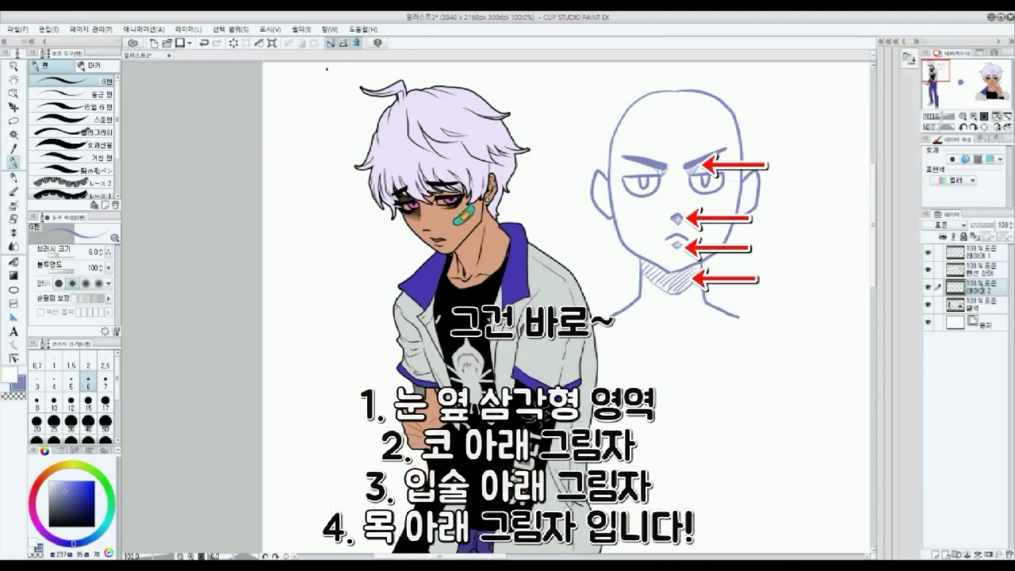
left_click(943, 237)
left_click(949, 225)
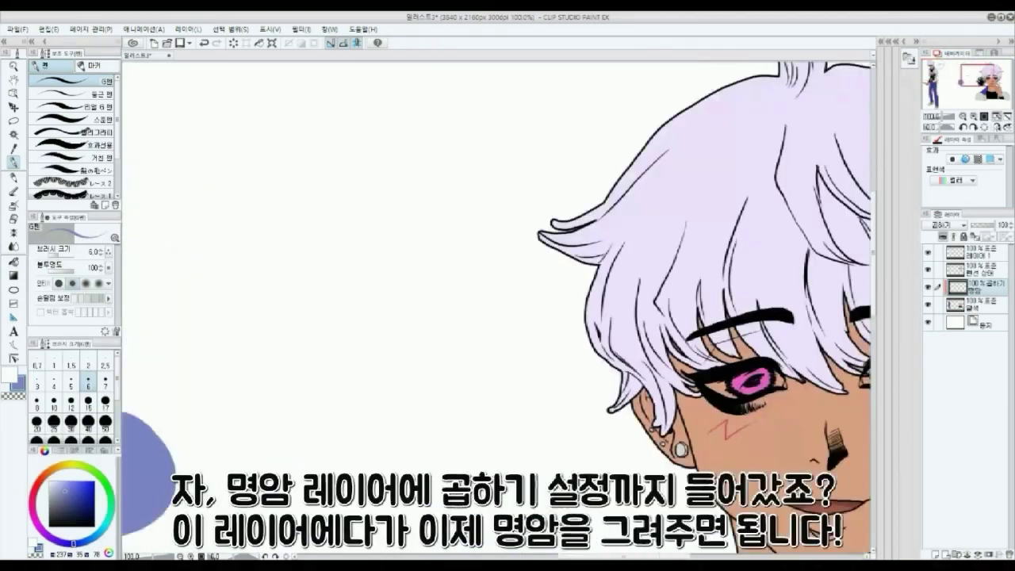
- Paint blue shadows beside the bust character's nose and inner eye and under the lower lip, using the pen at size 12
scroll(239, 115, "down", 2)
key("bracketright")
key("bracketright")
key("bracketright")
key("bracketright")
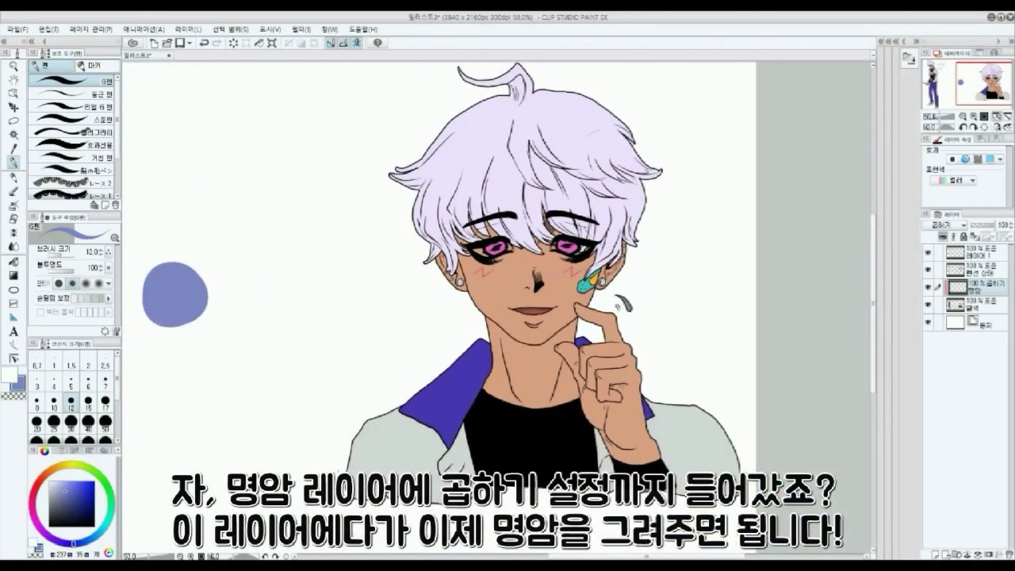
left_click_drag(538, 263, 526, 293)
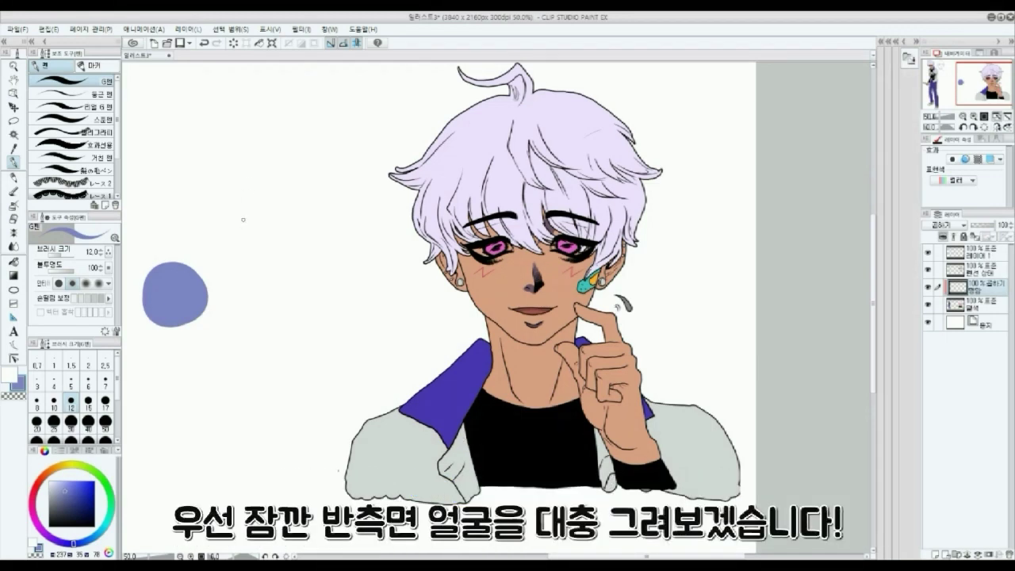
- On the topmost layer, sketch a three-quarter-view bald head with an ear and neck between the blue swatch and the bust
left_click(977, 251)
mouse_move(281, 197)
left_mouse_down()
mouse_move(256, 256)
mouse_move(273, 345)
mouse_move(297, 368)
mouse_move(351, 339)
mouse_move(354, 306)
mouse_move(374, 298)
mouse_move(367, 291)
mouse_move(361, 315)
left_mouse_up()
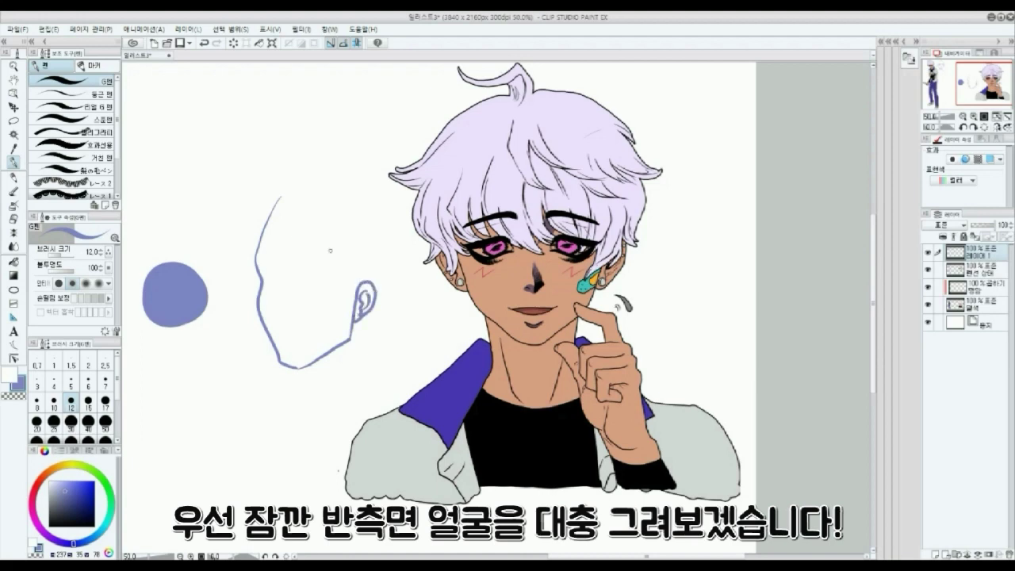
mouse_move(258, 240)
left_mouse_down()
mouse_move(342, 190)
mouse_move(395, 310)
mouse_move(373, 331)
left_mouse_up()
left_click_drag(303, 367, 301, 407)
mouse_move(349, 337)
left_mouse_down()
mouse_move(322, 407)
mouse_move(302, 409)
left_mouse_up()
left_click_drag(369, 329, 384, 392)
- Draw the eyebrows, eyes, nose and mouth on the three-quarter-view head sketch
mouse_move(260, 267)
left_mouse_down()
mouse_move(281, 257)
mouse_move(277, 287)
left_mouse_up()
mouse_move(266, 287)
left_mouse_down()
mouse_move(273, 303)
mouse_move(333, 275)
left_mouse_up()
left_click_drag(297, 291, 330, 295)
mouse_move(302, 297)
left_mouse_down()
mouse_move(326, 305)
mouse_move(280, 330)
mouse_move(297, 345)
left_mouse_up()
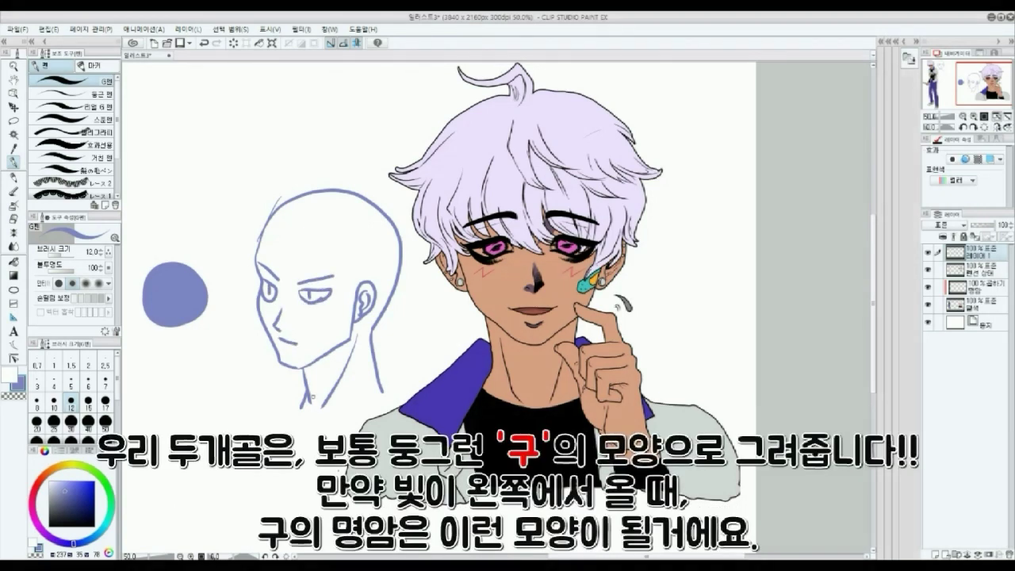
- Draw an arrow pointing down to the upper forehead of the three-quarter-view head and handwrite the label 빛 beside it
left_click_drag(235, 136, 270, 187)
left_click_drag(256, 188, 273, 171)
left_click_drag(267, 132, 269, 149)
mouse_move(279, 130)
left_mouse_down()
mouse_move(279, 149)
mouse_move(278, 140)
left_mouse_up()
left_click_drag(289, 129, 297, 150)
left_click_drag(287, 152, 277, 163)
left_click_drag(287, 155, 300, 163)
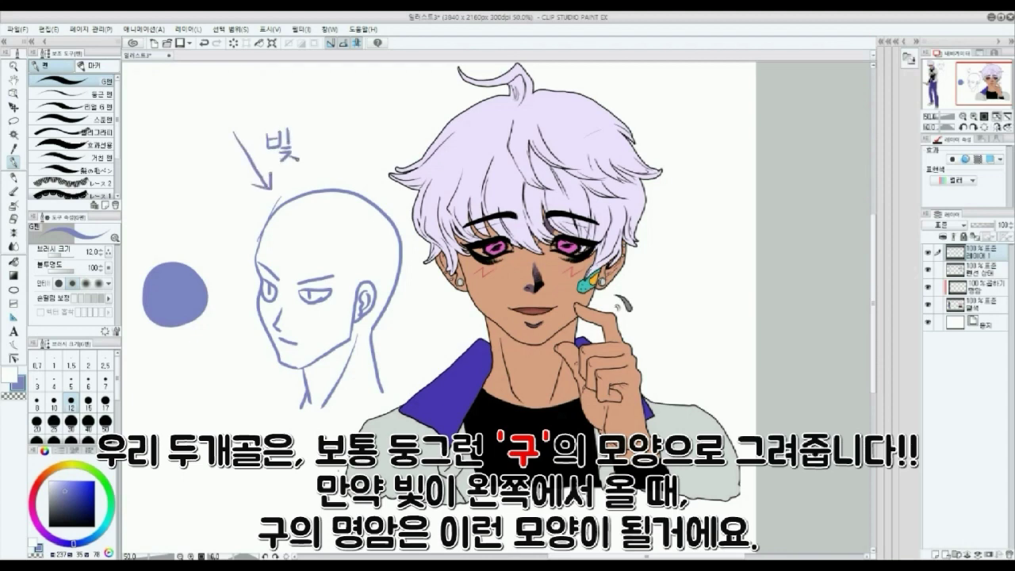
- In red, handwrite 구 with small circles on the three-quarter head's skull and outline the sphere's lower curve across the face
left_click(37, 490)
mouse_move(279, 201)
left_mouse_down()
mouse_move(223, 202)
mouse_move(314, 324)
mouse_move(389, 309)
mouse_move(386, 246)
mouse_move(336, 219)
left_mouse_up()
mouse_move(329, 221)
left_mouse_down()
mouse_move(329, 230)
mouse_move(290, 219)
left_mouse_up()
left_click_drag(298, 207, 300, 212)
- Hatch a red crescent shadow along the sphere's lower edge, from the front of the face around to the back of the head
mouse_move(263, 278)
left_mouse_down()
mouse_move(308, 293)
mouse_move(395, 236)
mouse_move(273, 307)
mouse_move(286, 313)
left_mouse_up()
left_click_drag(303, 302, 296, 317)
mouse_move(319, 303)
left_mouse_down()
mouse_move(312, 318)
mouse_move(340, 321)
left_mouse_up()
left_click_drag(384, 260, 373, 311)
left_click_drag(397, 241, 387, 292)
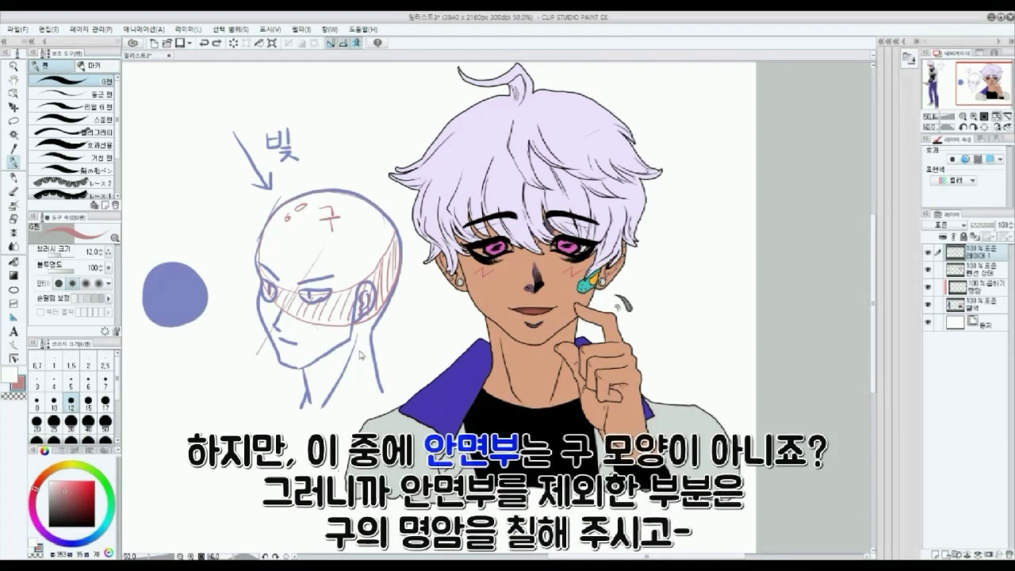
- Undo the red crescent hatching and its inner boundary line on the three-quarter head
key("ctrl+z")
key("ctrl+z")
key("ctrl+z")
key("ctrl+z")
key("ctrl+z")
key("ctrl+z")
key("ctrl+z")
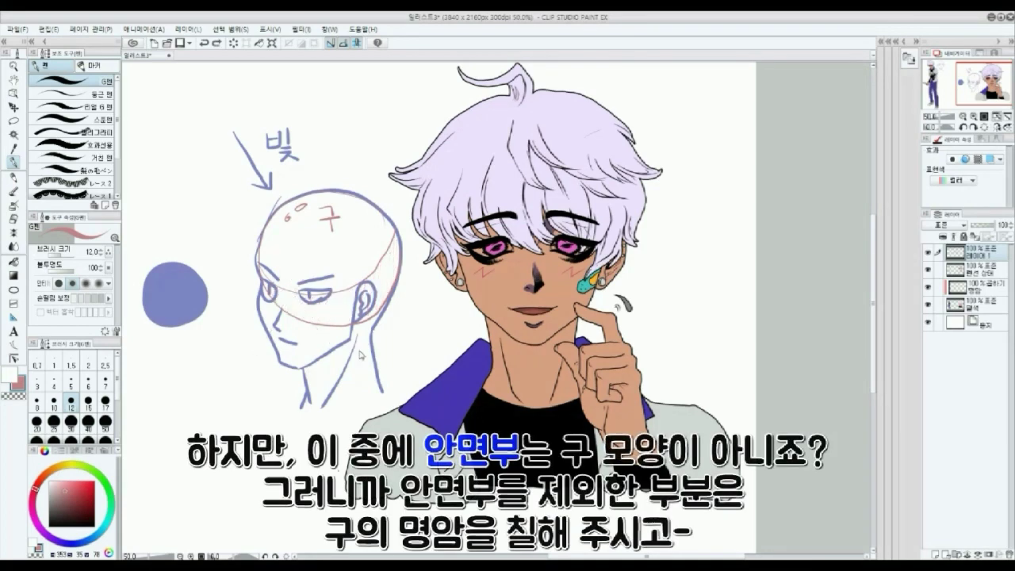
key("ctrl+z")
key("ctrl+z")
- Draw a curved shadow boundary on the rear of the skull and hatch the area behind it down past the ear
left_click_drag(386, 226, 362, 277)
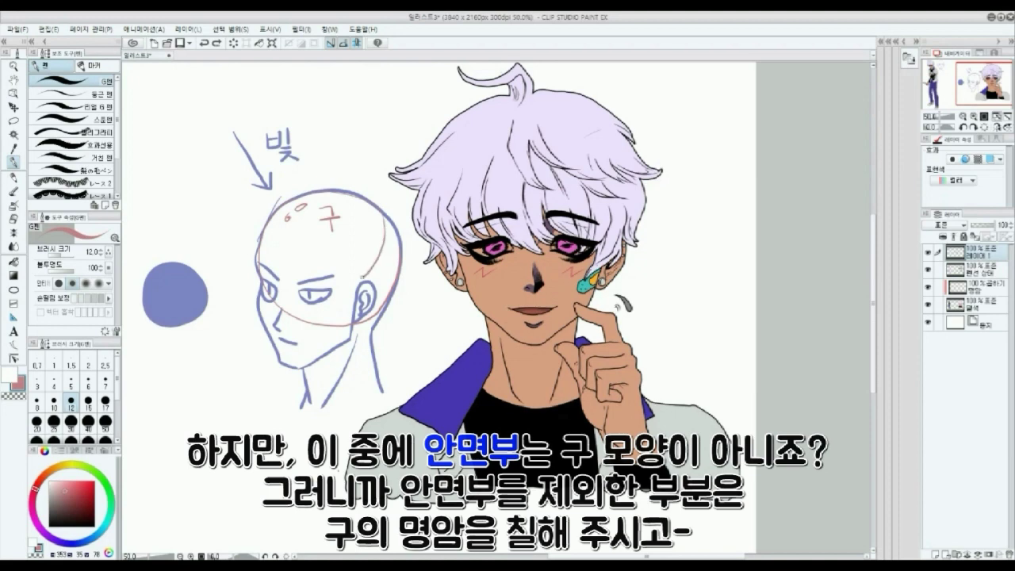
left_click_drag(386, 225, 362, 276)
mouse_move(388, 230)
left_mouse_down()
mouse_move(389, 273)
mouse_move(366, 319)
left_mouse_up()
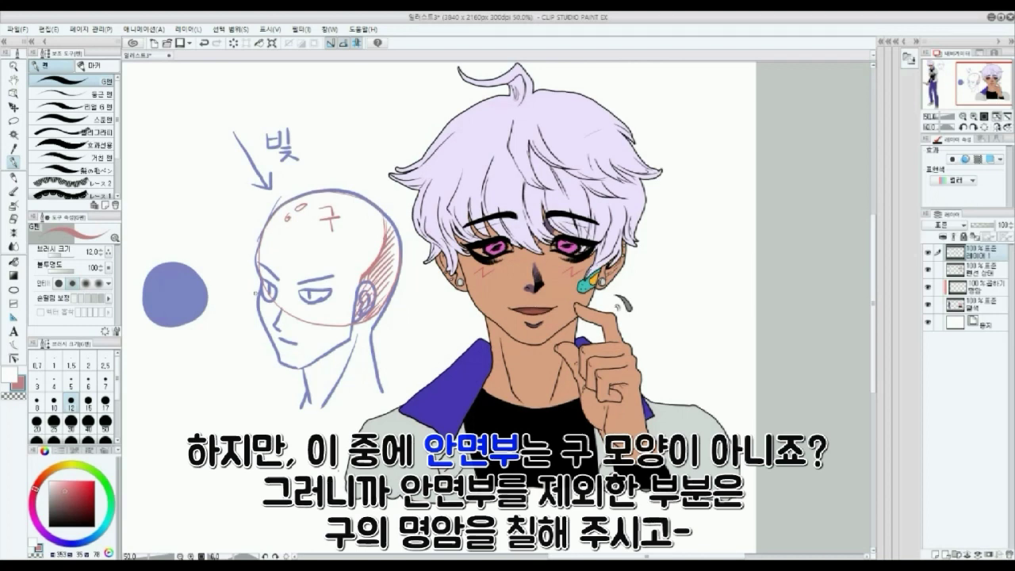
- Draw a curved arrow from the lit cheekbone to the chin and hatch a mirrored shadow on the opposite cheek and jaw
mouse_move(248, 287)
left_mouse_down()
mouse_move(255, 338)
mouse_move(275, 367)
left_mouse_up()
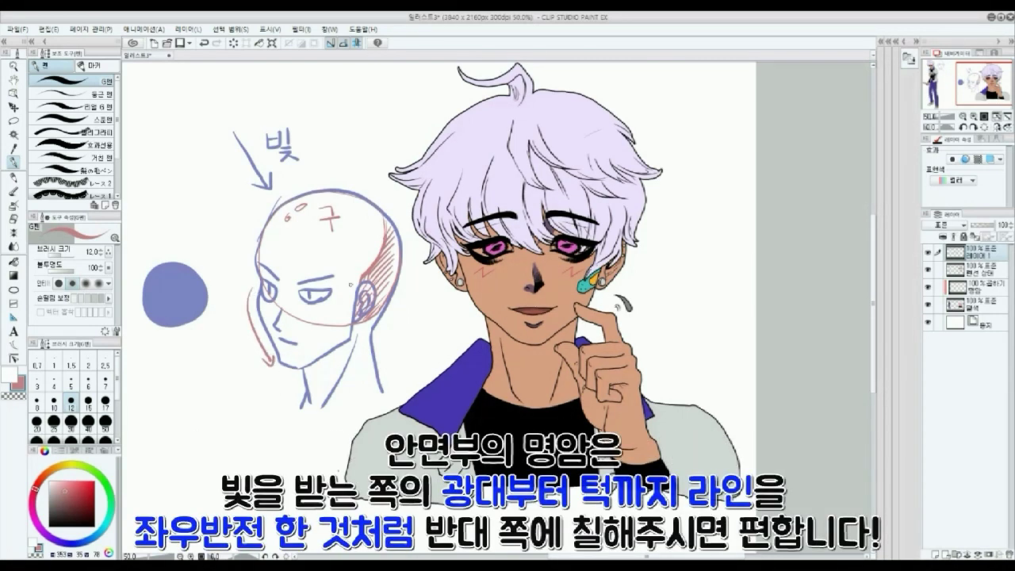
left_click_drag(358, 278, 306, 367)
left_click_drag(358, 282, 353, 290)
left_click_drag(355, 293, 340, 326)
left_click_drag(351, 322, 322, 353)
left_click_drag(342, 343, 327, 356)
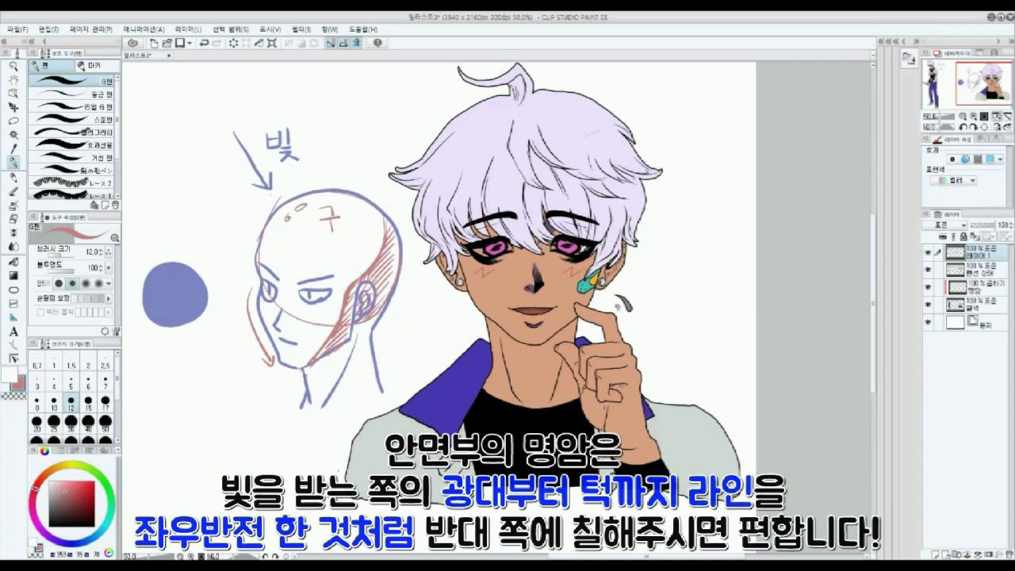
- Hatch the neck below the jaw in red and mark shadows beside the inner eyes, under the nose and below the lip
mouse_move(304, 371)
left_mouse_down()
mouse_move(341, 396)
mouse_move(381, 391)
mouse_move(305, 373)
left_mouse_up()
mouse_move(336, 352)
left_mouse_down()
mouse_move(312, 383)
mouse_move(327, 386)
left_mouse_up()
left_click_drag(363, 356, 336, 389)
left_click_drag(369, 366, 348, 395)
left_click_drag(375, 378, 362, 396)
mouse_move(367, 327)
left_mouse_down()
mouse_move(340, 360)
mouse_move(350, 384)
left_mouse_up()
left_click_drag(378, 382, 360, 397)
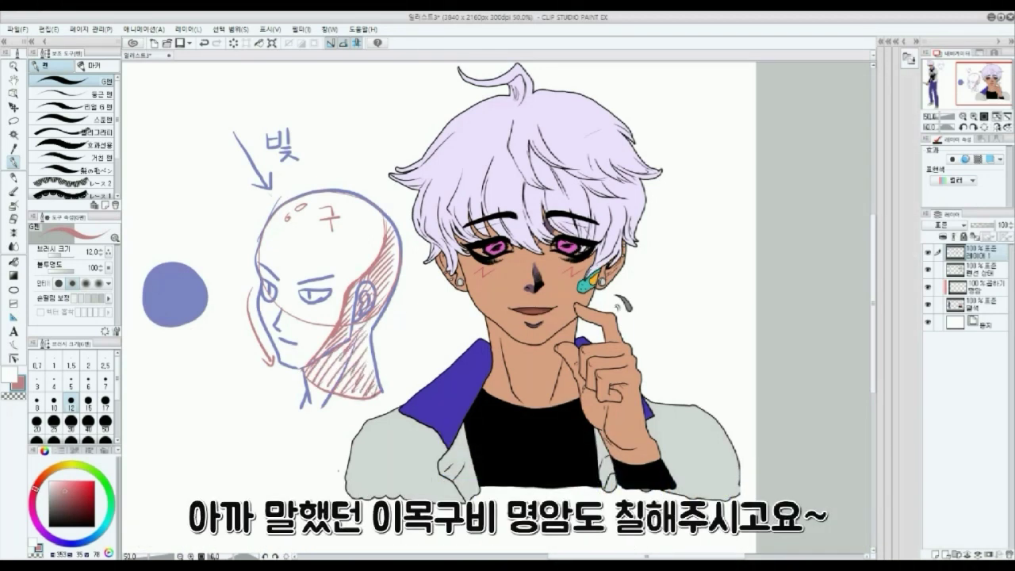
mouse_move(271, 276)
left_mouse_down()
mouse_move(278, 287)
mouse_move(312, 280)
left_mouse_up()
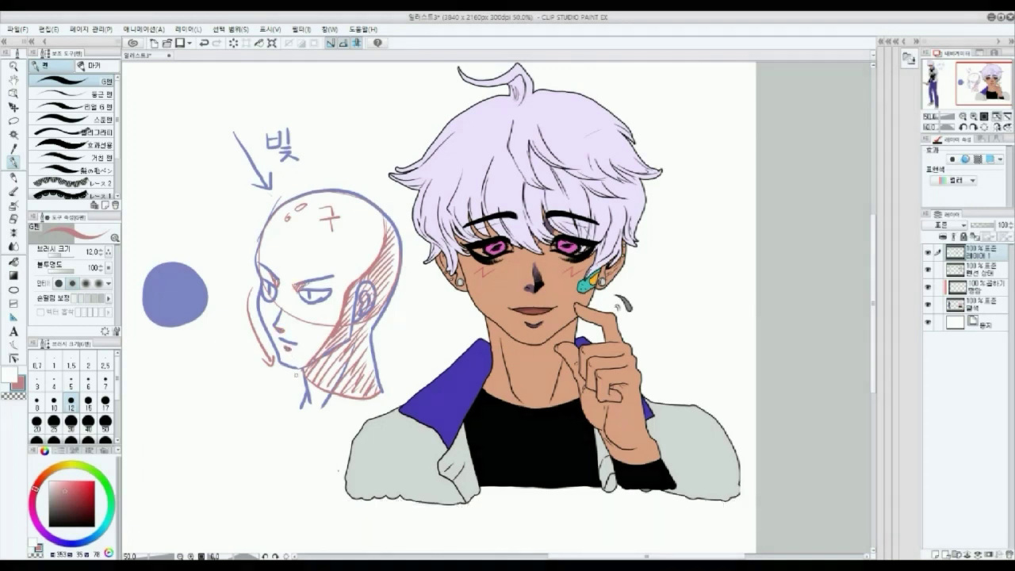
- Sample the blue swatch and paint the shadow on the back of the full-body character's hair on the Multiply layer
key("i")
left_click(176, 290)
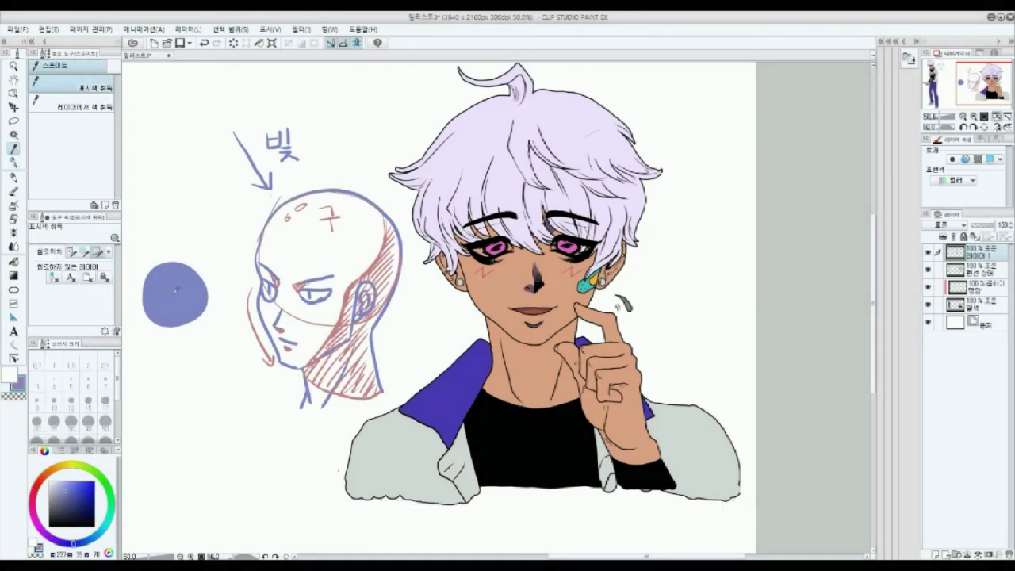
left_click(14, 178)
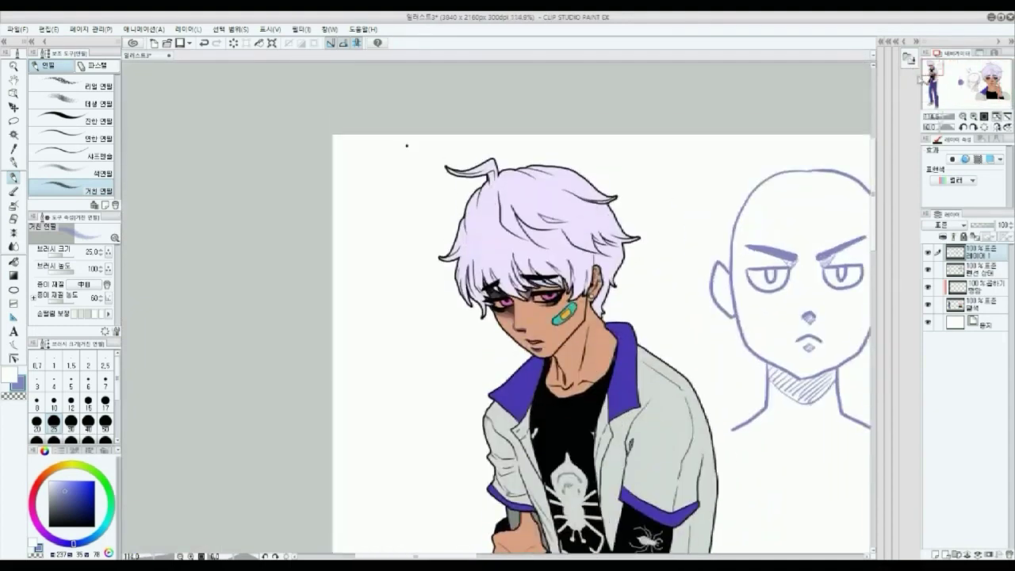
left_click_drag(600, 201, 596, 262)
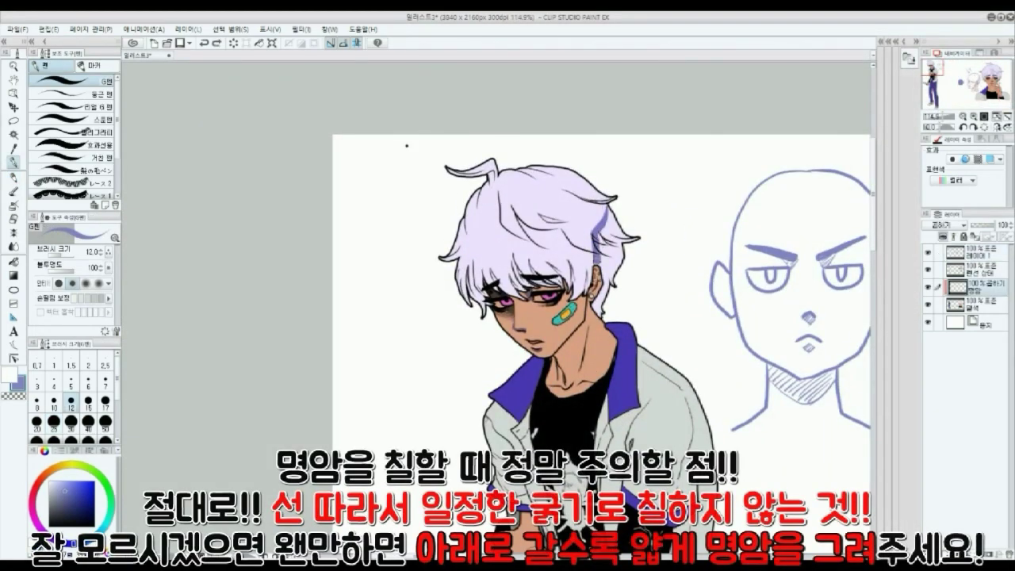
mouse_move(596, 214)
left_mouse_down()
mouse_move(602, 318)
mouse_move(635, 262)
left_mouse_up()
left_click_drag(587, 234, 565, 234)
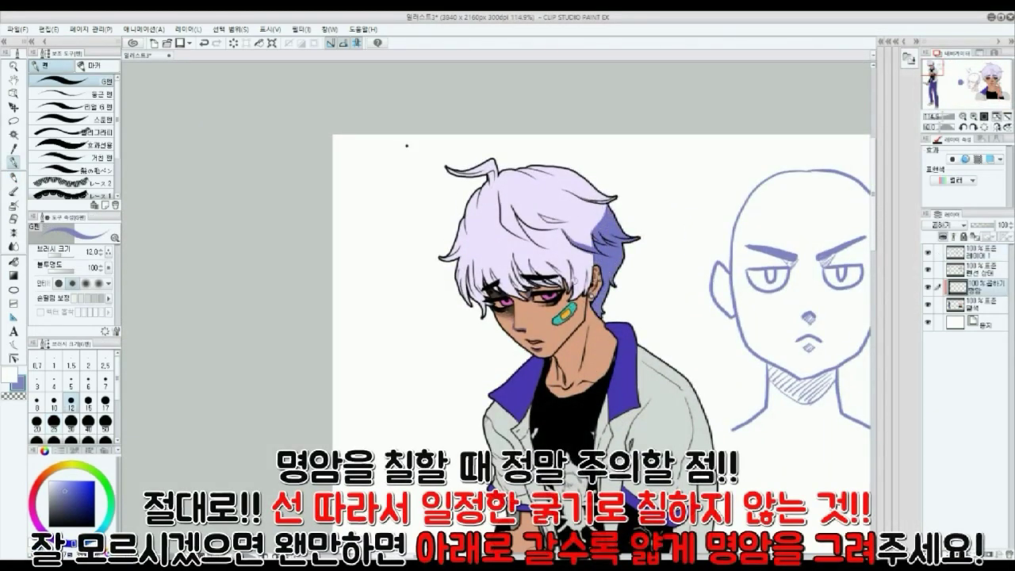
mouse_move(576, 278)
left_mouse_down()
mouse_move(565, 343)
mouse_move(586, 297)
left_mouse_up()
left_click_drag(586, 234, 585, 295)
- Enlarge the pen to size 40 and paint the shadow over the full-body character's neck, rear jaw and ear
mouse_move(551, 363)
left_mouse_down()
mouse_move(569, 369)
mouse_move(634, 333)
left_mouse_up()
key("bracketright")
key("bracketright")
key("bracketright")
key("bracketright")
left_click_drag(595, 271, 585, 349)
mouse_move(594, 318)
left_mouse_down()
mouse_move(558, 360)
mouse_move(625, 329)
left_mouse_up()
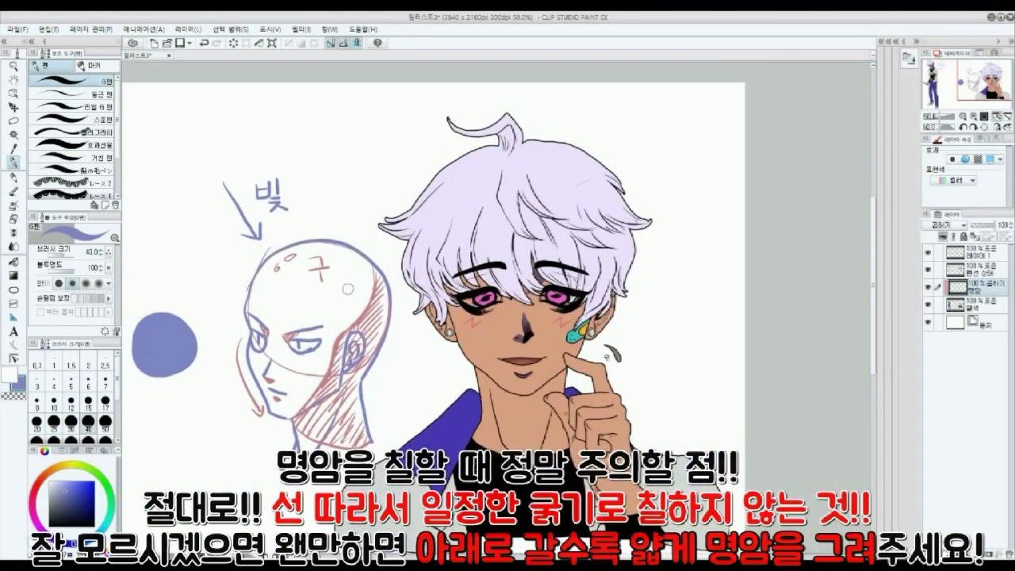
- Paint blue shadows on the bust character's hair and face on the side away from the light, and on the neck
left_click_drag(605, 260, 593, 295)
left_click_drag(630, 238, 597, 337)
mouse_move(594, 266)
left_mouse_down()
mouse_move(580, 346)
mouse_move(537, 393)
left_mouse_up()
mouse_move(479, 373)
left_mouse_down()
mouse_move(560, 441)
mouse_move(541, 395)
mouse_move(565, 384)
mouse_move(554, 385)
left_mouse_up()
mouse_move(481, 374)
left_mouse_down()
mouse_move(498, 396)
mouse_move(538, 397)
mouse_move(565, 439)
left_mouse_up()
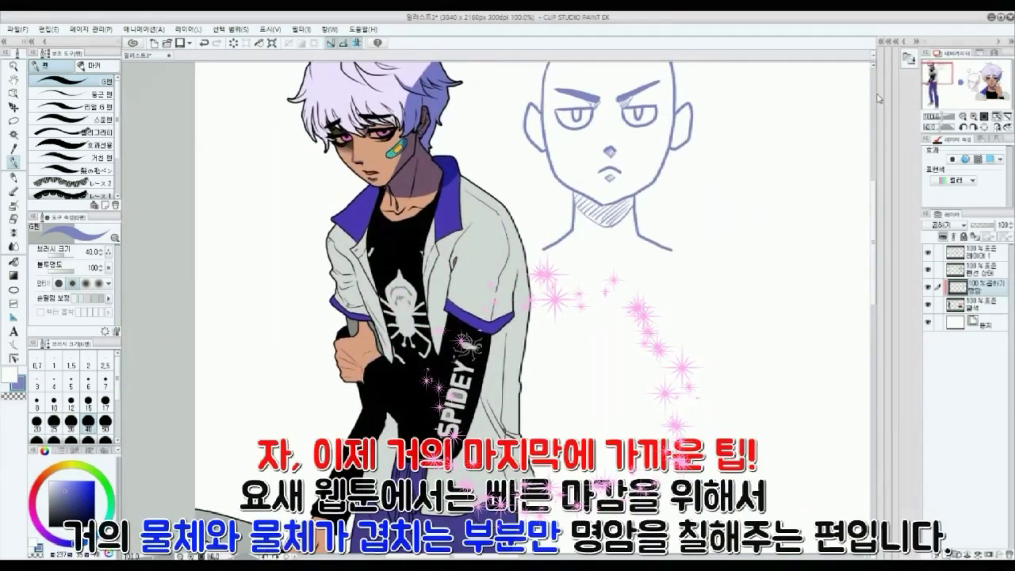
- With the pen at size 10, paint shadows under the full-body character's jacket collar, on the sleeve folds and down the back edge
left_click(54, 399)
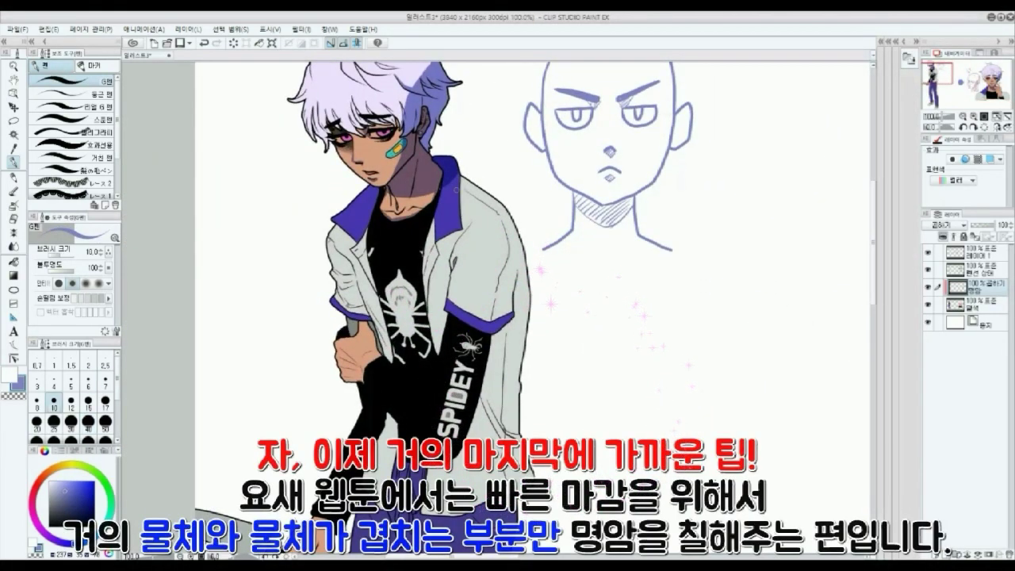
left_click_drag(469, 228, 442, 238)
left_click_drag(460, 251, 445, 312)
left_click_drag(509, 208, 473, 287)
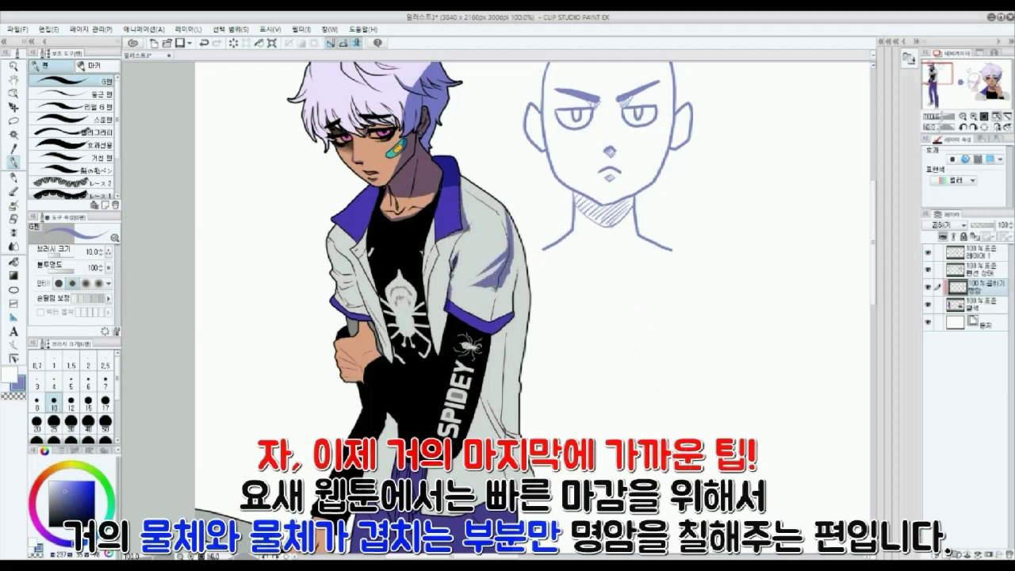
mouse_move(516, 253)
left_mouse_down()
mouse_move(522, 322)
mouse_move(489, 335)
mouse_move(513, 415)
left_mouse_up()
- Set the pen to size 15 and paint shadows on the jacket's back panel, its lower hem and beneath the short sleeve
left_click(89, 402)
mouse_move(506, 326)
left_mouse_down()
mouse_move(493, 414)
mouse_move(515, 435)
left_mouse_up()
mouse_move(493, 336)
left_mouse_down()
mouse_move(484, 397)
mouse_move(500, 436)
mouse_move(487, 479)
left_mouse_up()
mouse_move(515, 456)
left_mouse_down()
mouse_move(507, 483)
mouse_move(519, 489)
mouse_move(456, 515)
left_mouse_up()
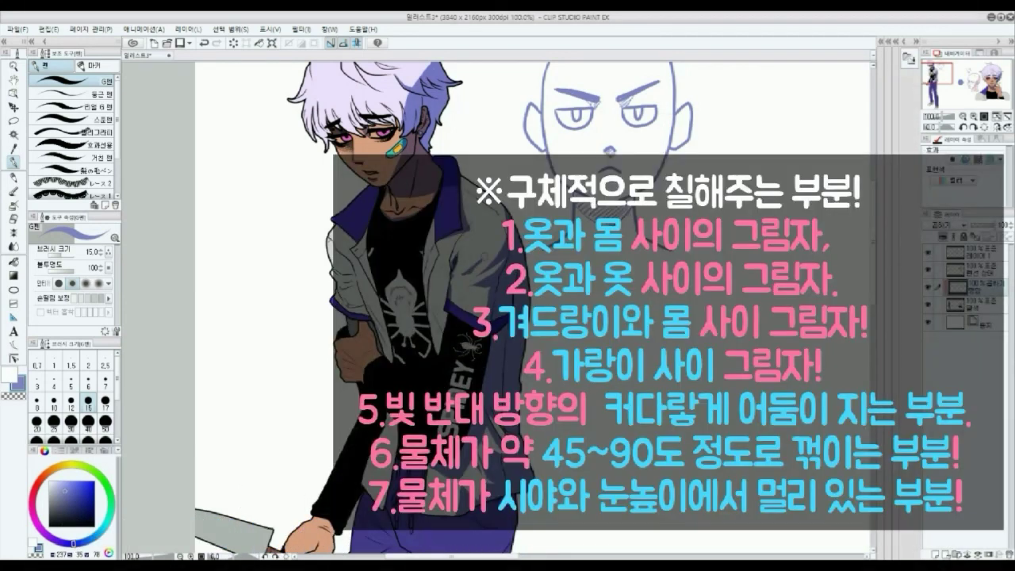
left_click_drag(445, 312, 437, 354)
- Paint fold shadows on the lit-side jacket sleeve and shade the hand gripping the arm
left_click_drag(342, 256, 357, 282)
left_click_drag(340, 270, 360, 295)
left_click(351, 311, "alt")
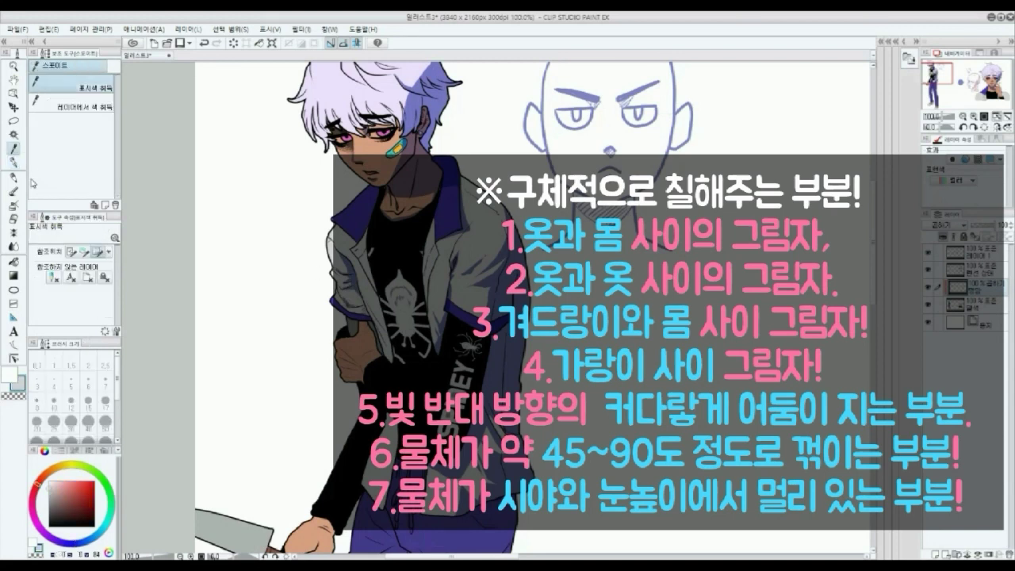
left_click(357, 285, "alt")
left_click_drag(374, 332, 381, 352)
left_click_drag(376, 327, 392, 362)
mouse_move(385, 413)
left_mouse_down()
mouse_move(396, 440)
mouse_move(383, 457)
mouse_move(378, 495)
left_mouse_up()
key("ctrl+z")
left_click_drag(349, 320, 370, 328)
- Add shadows along the open jacket fronts, under both collar flaps and around the shirt's neckline
left_click_drag(446, 243, 428, 303)
left_click_drag(349, 252, 374, 292)
left_click_drag(331, 221, 354, 244)
left_click_drag(336, 227, 355, 243)
left_click_drag(370, 186, 378, 209)
mouse_move(455, 186)
left_mouse_down()
mouse_move(454, 202)
mouse_move(437, 197)
left_mouse_up()
left_click_drag(395, 198, 419, 218)
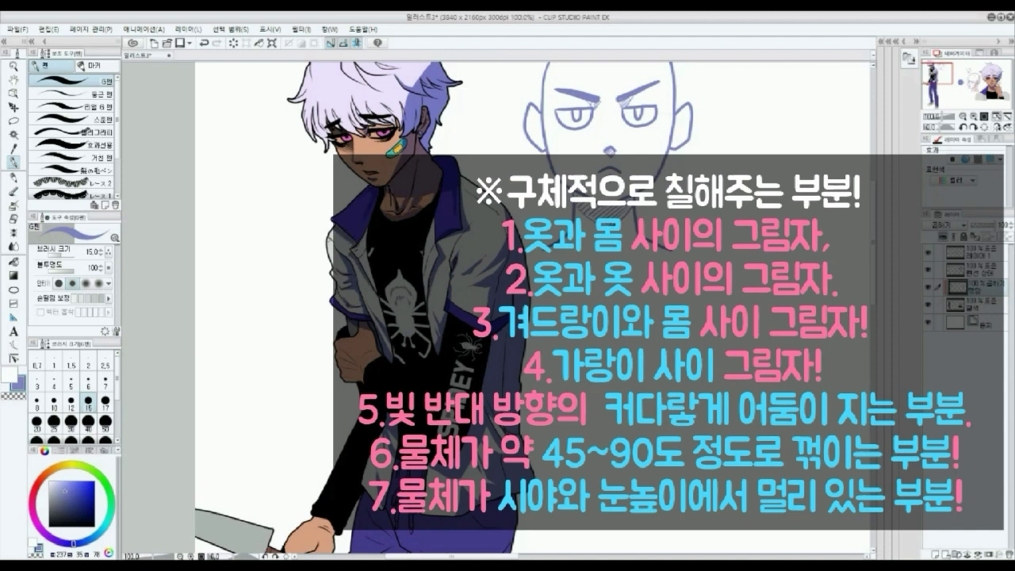
- Paint fold shadows on the trousers around the waist, the crotch and the thigh of the knife-side leg
scroll(372, 310, "down", 5)
left_click_drag(389, 297, 347, 315)
left_click_drag(357, 247, 386, 294)
mouse_move(394, 306)
left_mouse_down()
mouse_move(365, 326)
mouse_move(405, 373)
left_mouse_up()
left_click_drag(395, 354, 414, 385)
left_click_drag(340, 391, 362, 372)
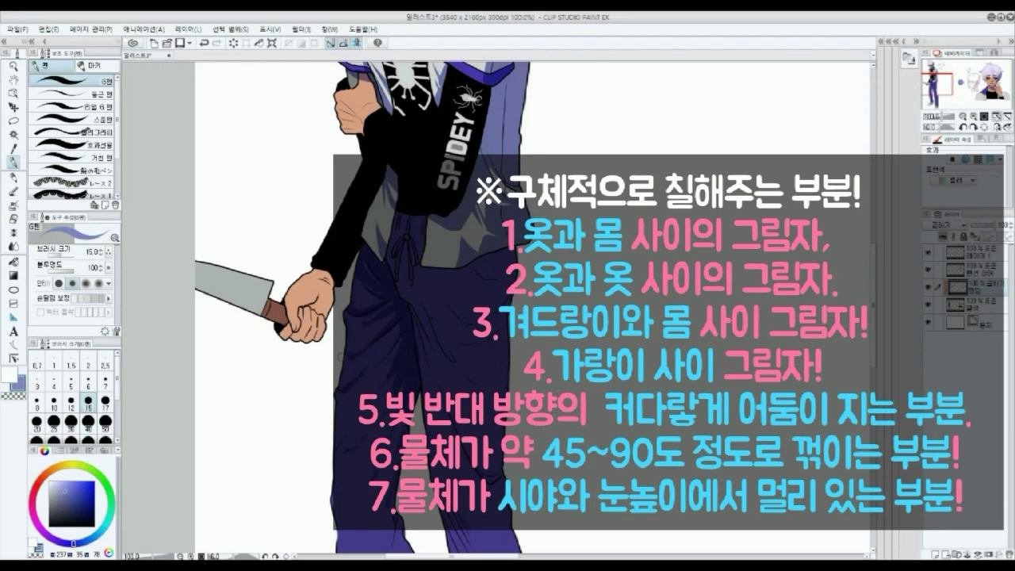
- Paint fold shadows around the knee of the knife-side trouser leg
left_click_drag(873, 287, 872, 334)
mouse_move(376, 341)
left_mouse_down()
mouse_move(391, 362)
mouse_move(414, 368)
left_mouse_up()
left_click_drag(341, 335, 352, 364)
mouse_move(343, 311)
left_mouse_down()
mouse_move(373, 333)
mouse_move(373, 362)
left_mouse_up()
left_click_drag(344, 359, 357, 380)
- Shade the creases along the shin of the knife-side trouser leg down to the gathered hem
left_click_drag(401, 426, 384, 447)
left_click_drag(387, 497, 400, 512)
left_click_drag(432, 511, 405, 539)
mouse_move(354, 436)
left_mouse_down()
mouse_move(376, 513)
mouse_move(395, 526)
left_mouse_up()
mouse_move(364, 518)
left_mouse_down()
mouse_move(403, 543)
mouse_move(416, 533)
left_mouse_up()
left_click_drag(346, 384, 357, 404)
left_click_drag(398, 472, 385, 489)
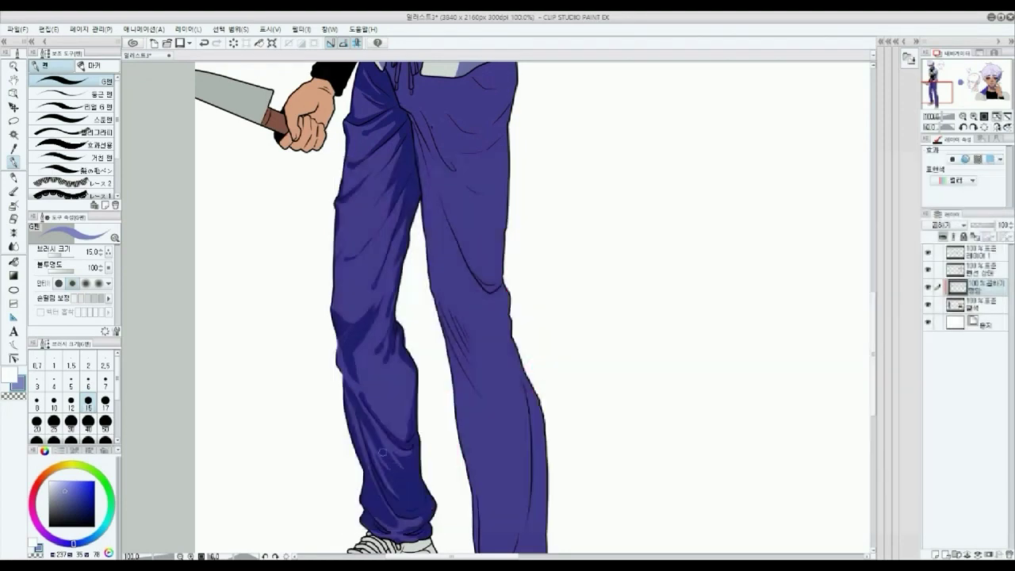
left_click_drag(412, 373, 406, 431)
left_click_drag(389, 441, 373, 468)
left_click_drag(400, 358, 411, 381)
left_click_drag(411, 425, 405, 438)
- Deepen the shadow at the knife-side trouser hem and shade the heel and sole of the shoe below it
left_click_drag(873, 354, 873, 392)
left_click_drag(430, 390, 400, 403)
left_click_drag(312, 435, 381, 445)
left_click_drag(433, 399, 412, 430)
left_click_drag(323, 464, 434, 431)
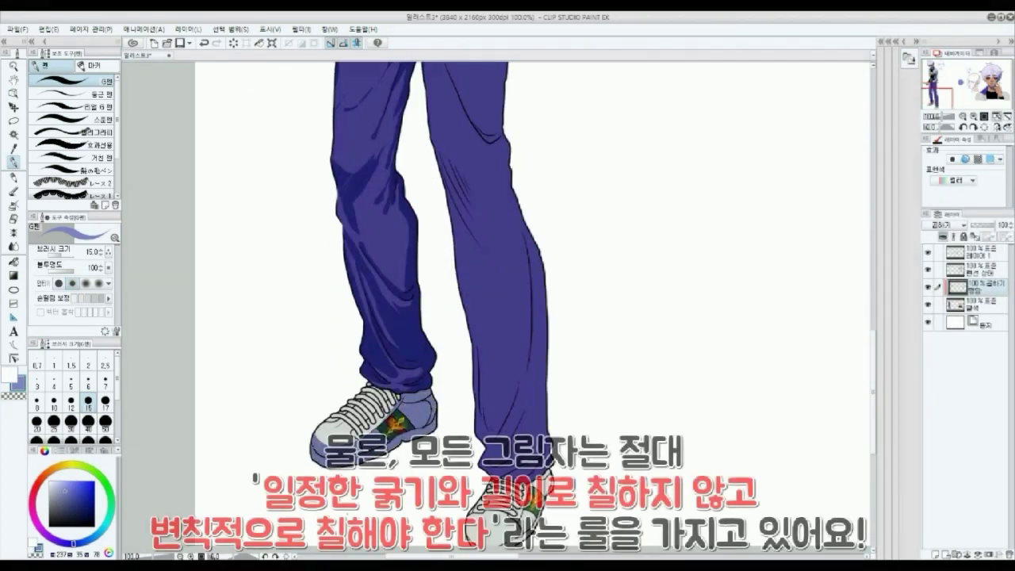
- Paint shadows between the laces and around the toe cap of the knife-side shoe
left_click_drag(393, 390, 387, 398)
left_click_drag(325, 421, 358, 435)
left_click_drag(341, 408, 366, 430)
mouse_move(347, 399)
left_mouse_down()
mouse_move(374, 424)
mouse_move(363, 411)
left_mouse_up()
mouse_move(357, 389)
left_mouse_down()
mouse_move(380, 416)
mouse_move(371, 396)
left_mouse_up()
mouse_move(366, 390)
left_mouse_down()
mouse_move(387, 409)
mouse_move(320, 427)
mouse_move(339, 409)
left_mouse_up()
left_click_drag(334, 425, 346, 433)
- Shade the sole, toe, sides and laces of the other shoe and the trouser hem above it
left_click_drag(941, 97, 939, 102)
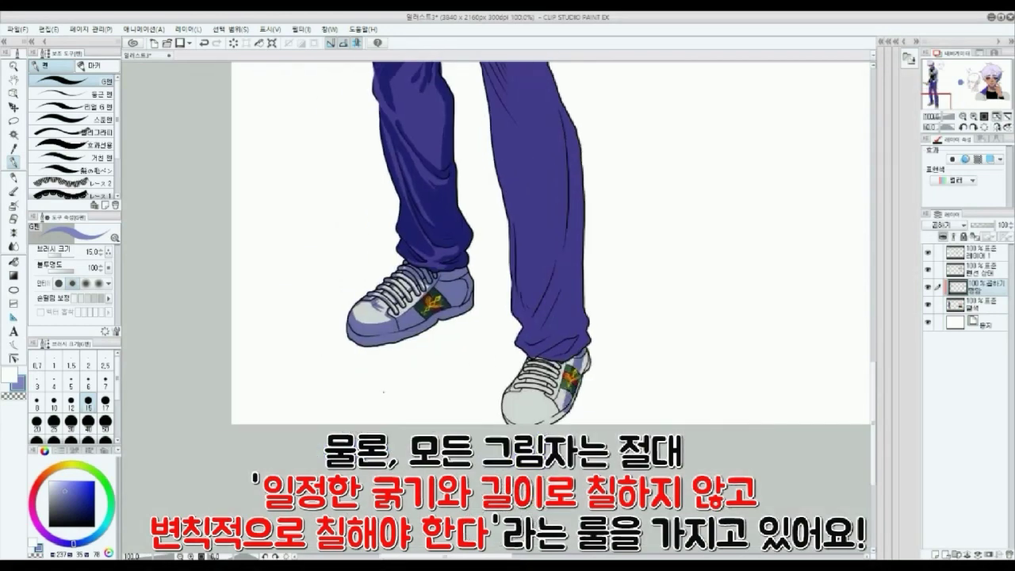
left_click_drag(569, 363, 546, 422)
left_click_drag(506, 408, 560, 421)
left_click_drag(588, 354, 575, 403)
mouse_move(525, 360)
left_mouse_down()
mouse_move(568, 362)
mouse_move(548, 415)
left_mouse_up()
mouse_move(507, 401)
left_mouse_down()
mouse_move(504, 412)
mouse_move(518, 415)
left_mouse_up()
left_click_drag(506, 388, 552, 392)
mouse_move(522, 372)
left_mouse_down()
mouse_move(556, 384)
mouse_move(557, 371)
left_mouse_up()
mouse_move(534, 360)
left_mouse_down()
mouse_move(507, 391)
mouse_move(577, 341)
left_mouse_up()
left_click_drag(575, 350, 587, 329)
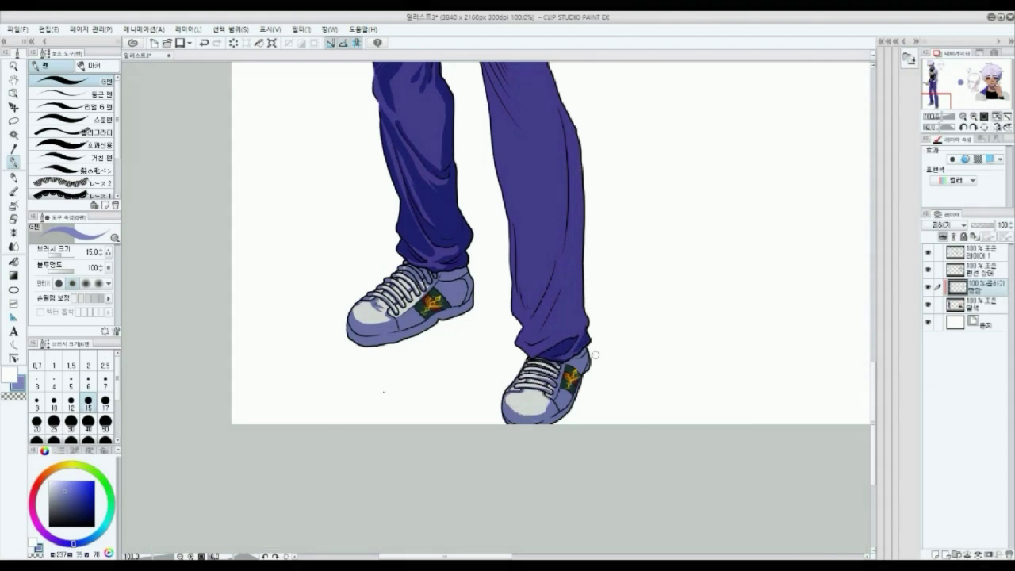
- Paint fold shadows on the thigh and knee of the other trouser leg
left_click_drag(950, 116, 947, 117)
left_click_drag(937, 102, 936, 97)
left_click_drag(535, 73, 509, 124)
left_click_drag(506, 114, 524, 203)
left_click_drag(479, 111, 517, 201)
mouse_move(501, 189)
left_mouse_down()
mouse_move(532, 216)
mouse_move(536, 277)
left_mouse_up()
left_click_drag(515, 222, 544, 299)
mouse_move(530, 257)
left_mouse_down()
mouse_move(552, 365)
mouse_move(528, 285)
left_mouse_up()
- Enlarge the pen to size 25 and fill broad shadows along the outer and lower parts of the other trouser leg
key("bracketright")
key("bracketright")
key("bracketright")
left_click_drag(512, 285, 525, 387)
left_click_drag(502, 241, 522, 301)
mouse_move(537, 72)
left_mouse_down()
mouse_move(527, 97)
mouse_move(485, 77)
left_mouse_up()
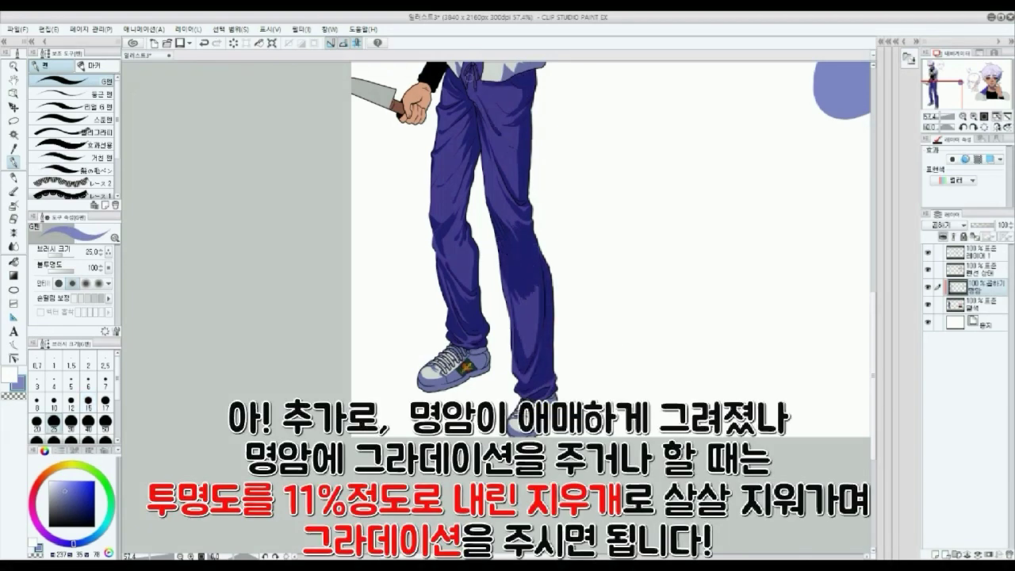
- Shade the knife-holding hand and soften the shadows into gradients with the soft eraser at size 40 and density 15
left_click(14, 219)
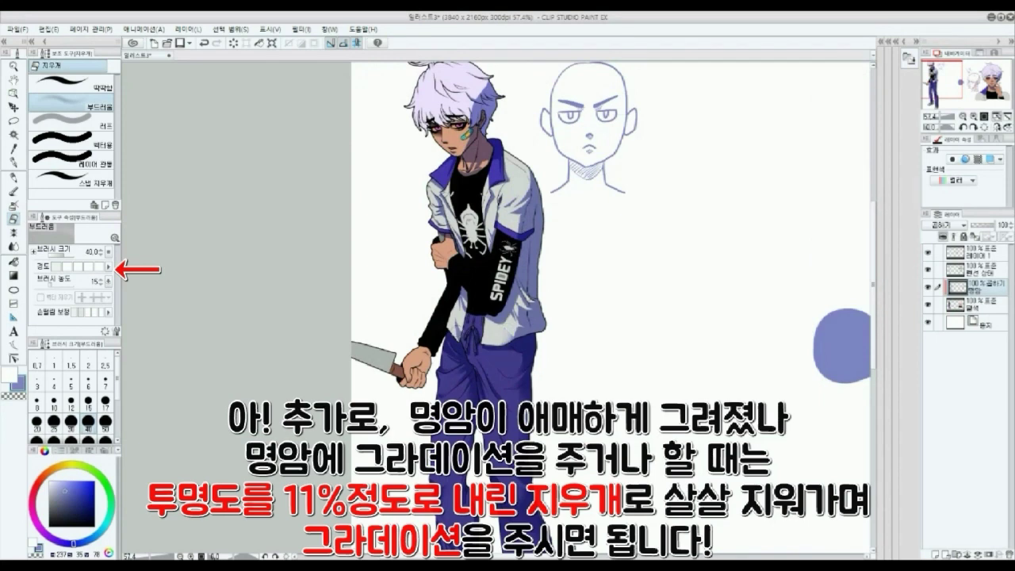
key("p")
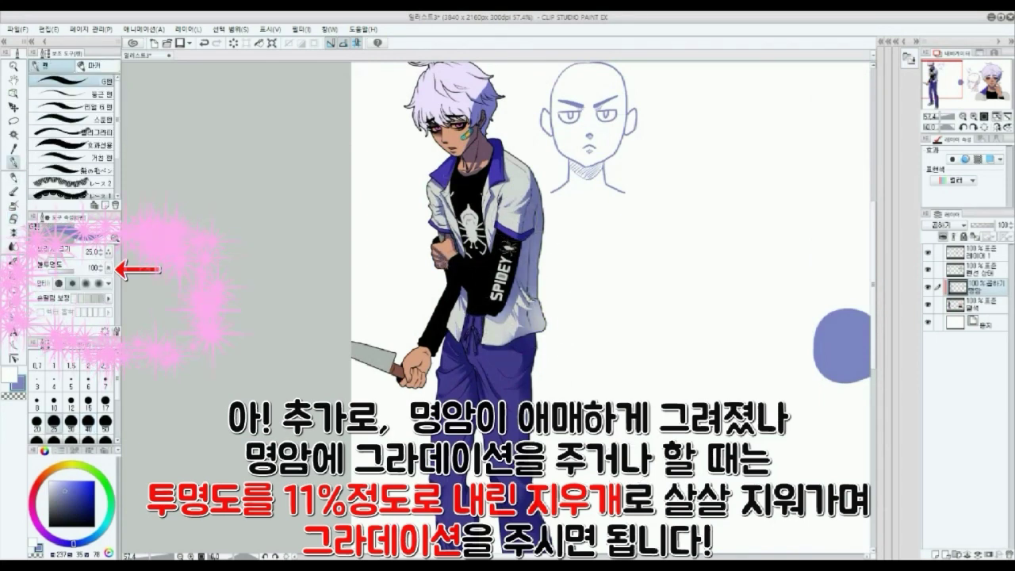
mouse_move(409, 385)
left_mouse_down()
mouse_move(428, 373)
mouse_move(408, 362)
mouse_move(394, 371)
left_mouse_up()
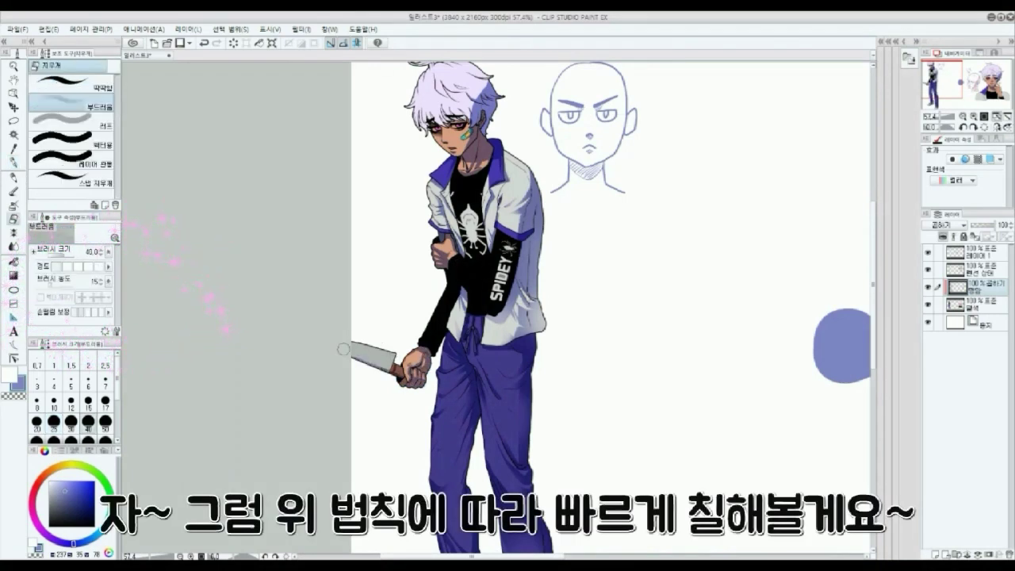
left_click(14, 219)
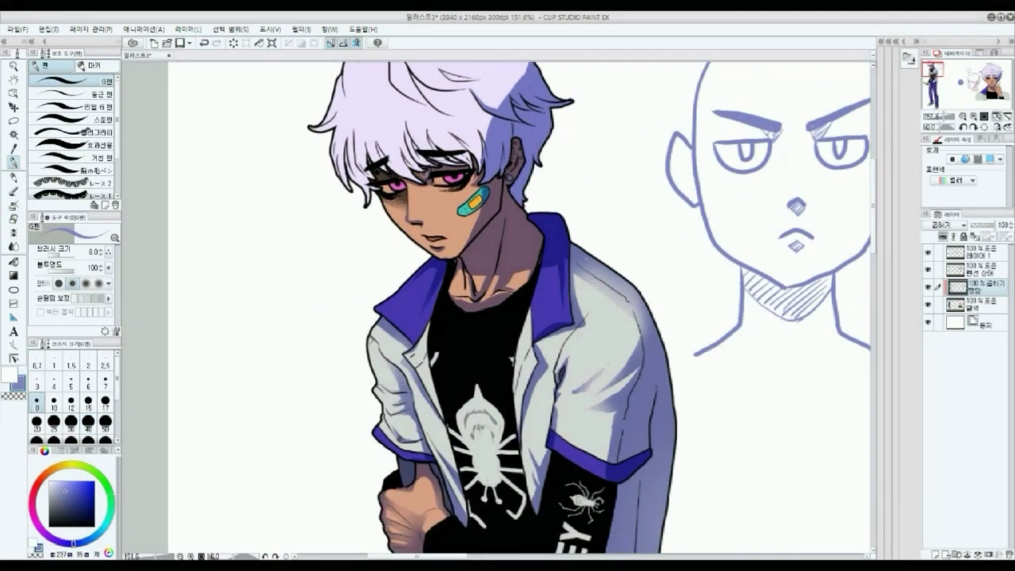
- With the pen at size 8, paint tapered strand shadows through the full-body character's fringe
left_click_drag(474, 128, 486, 168)
left_click_drag(411, 89, 486, 201)
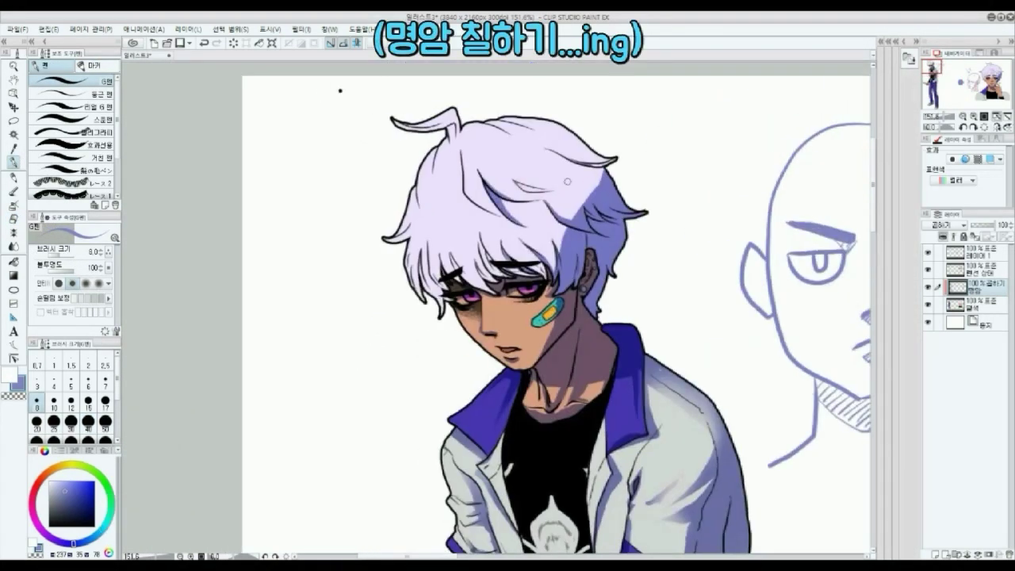
mouse_move(565, 208)
left_mouse_down()
mouse_move(592, 178)
mouse_move(536, 259)
left_mouse_up()
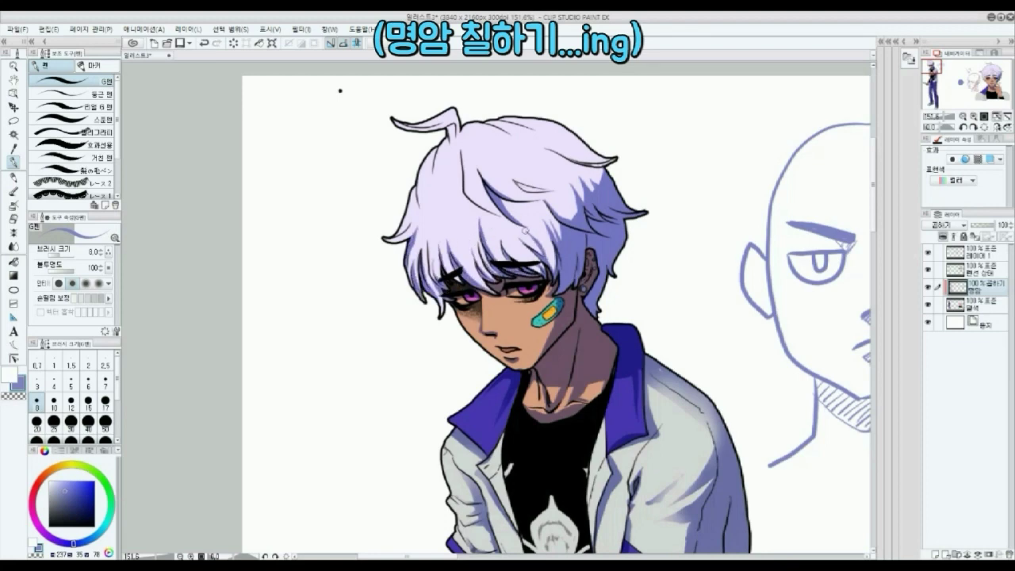
left_click_drag(525, 230, 537, 244)
- Paint strand shadows under the overlapping locks at the middle and back of the full-body character's hair
left_click_drag(516, 182, 568, 203)
left_click_drag(549, 198, 573, 214)
mouse_move(525, 204)
left_mouse_down()
mouse_move(543, 235)
mouse_move(543, 208)
left_mouse_up()
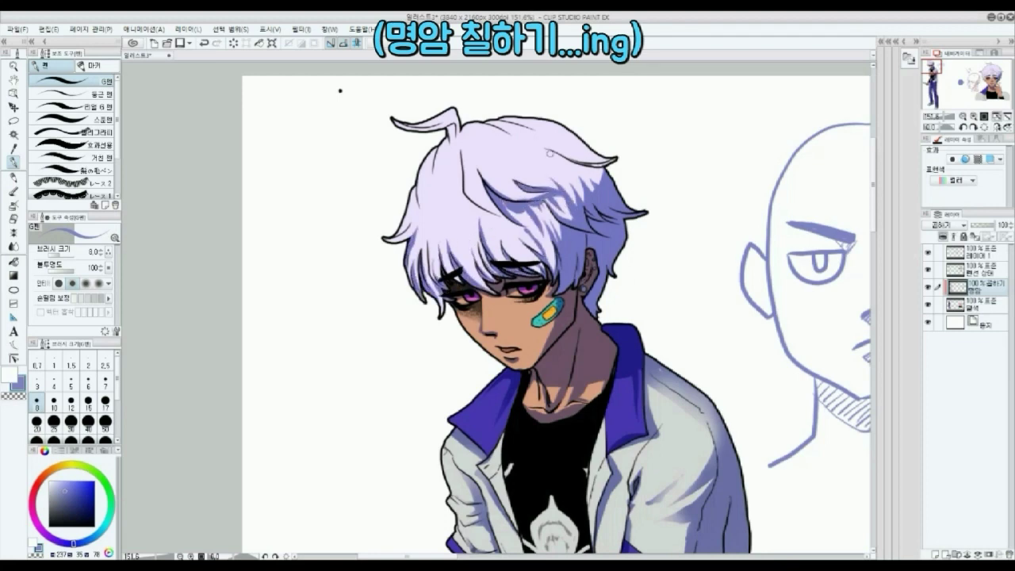
left_click_drag(547, 150, 591, 190)
mouse_move(581, 156)
left_mouse_down()
mouse_move(602, 187)
mouse_move(613, 164)
left_mouse_up()
left_click_drag(485, 211, 499, 242)
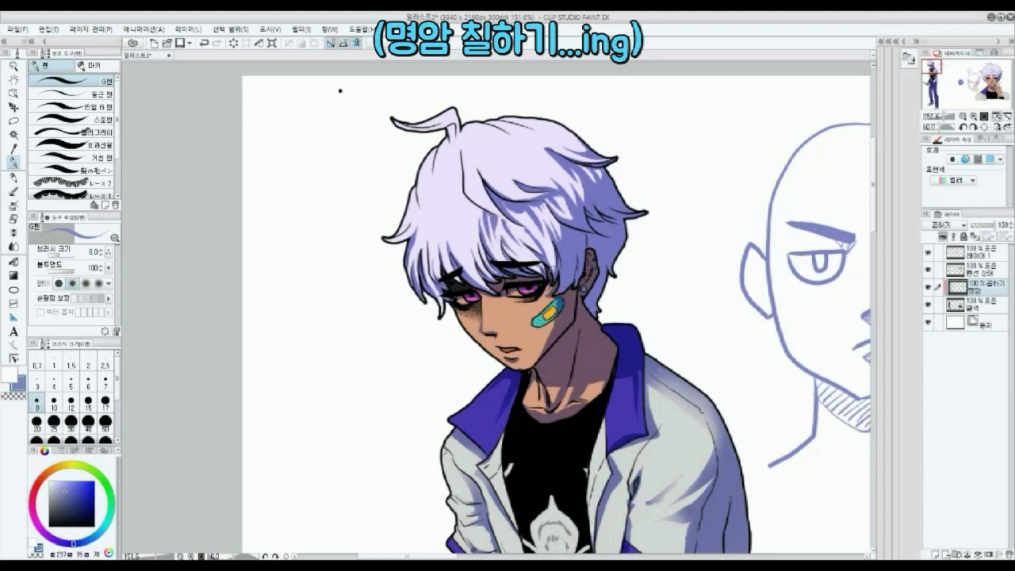
- Paint strand shadows across the crown of the full-body character's hair and around the base of the upright tuft
left_click_drag(509, 191, 512, 177)
left_click_drag(499, 117, 565, 129)
mouse_move(455, 125)
left_mouse_down()
mouse_move(465, 207)
mouse_move(527, 222)
left_mouse_up()
left_click_drag(496, 151, 533, 159)
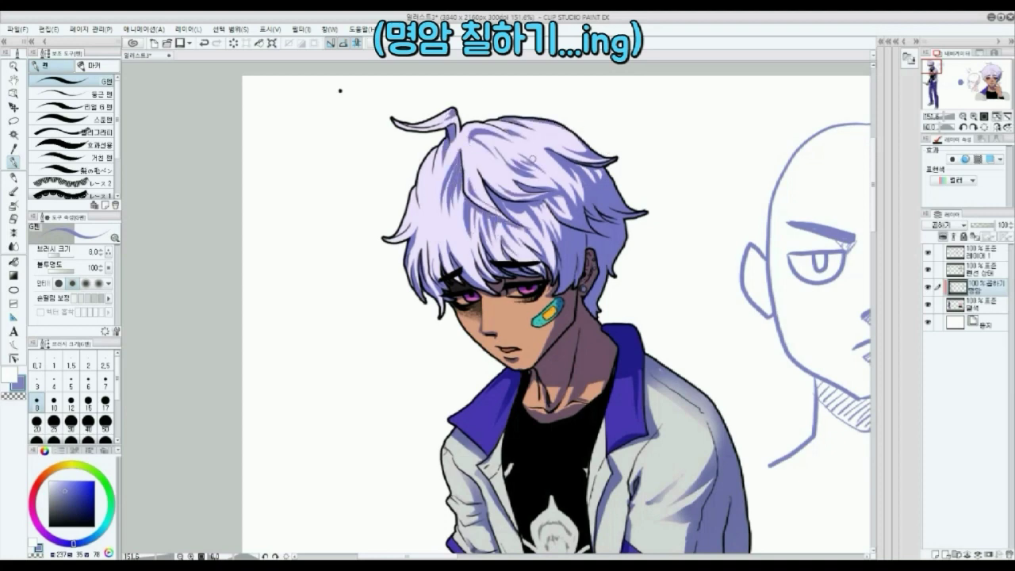
- Paint short strand shadows through the side locks and fringe of the full-body character's hair
left_click_drag(436, 178, 427, 201)
left_click_drag(414, 209, 396, 237)
mouse_move(429, 219)
left_mouse_down()
mouse_move(418, 240)
mouse_move(425, 252)
left_mouse_up()
mouse_move(452, 217)
left_mouse_down()
mouse_move(438, 247)
mouse_move(454, 251)
left_mouse_up()
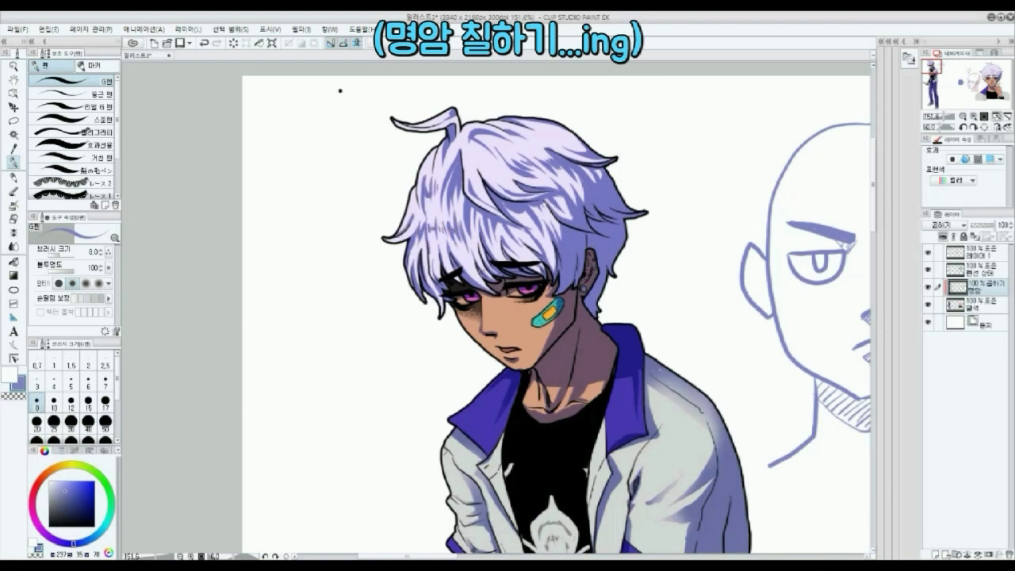
- Shade the upper half of both of the bust character's eyes with the blue shadow colour
left_click(942, 117)
left_click(932, 80)
left_click_drag(943, 117, 944, 117)
left_click(988, 84)
left_click(987, 82)
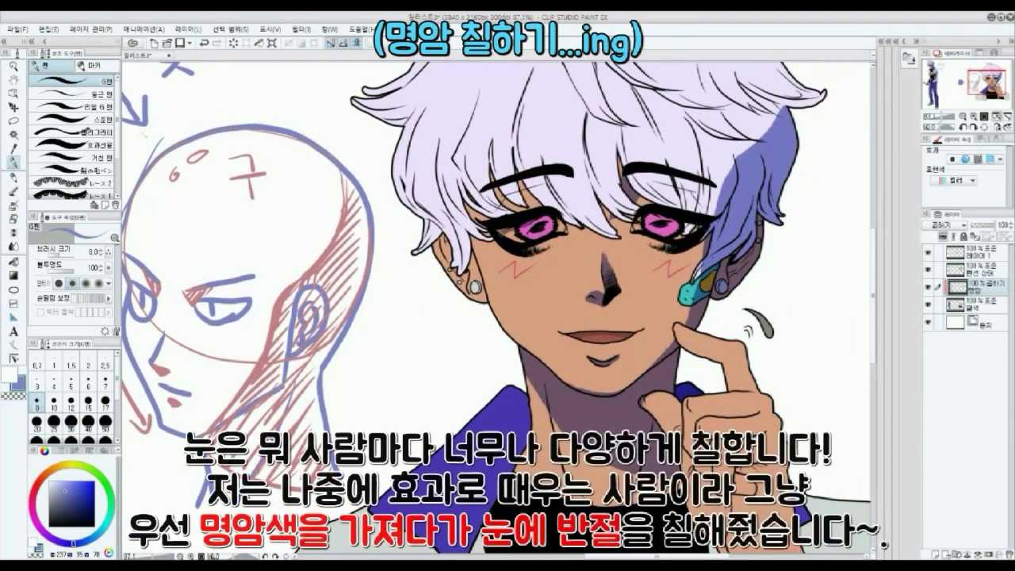
left_click_drag(522, 222, 552, 228)
left_click_drag(559, 220, 564, 233)
left_click_drag(646, 220, 680, 219)
left_click_drag(641, 218, 630, 231)
left_click_drag(685, 224, 701, 231)
- Shade the bust character's neck, collar, hand and far jacket edge, with the pen raised to size 17
left_click(986, 91)
left_click_drag(944, 117, 942, 117)
mouse_move(549, 272)
left_mouse_down()
mouse_move(574, 321)
mouse_move(604, 320)
left_mouse_up()
left_click(106, 403)
mouse_move(525, 238)
left_mouse_down()
mouse_move(485, 289)
mouse_move(502, 319)
left_mouse_up()
mouse_move(730, 311)
left_mouse_down()
mouse_move(738, 336)
mouse_move(801, 320)
mouse_move(834, 443)
left_mouse_up()
left_click_drag(852, 376, 849, 438)
mouse_move(642, 191)
left_mouse_down()
mouse_move(699, 234)
mouse_move(685, 237)
left_mouse_up()
mouse_move(664, 238)
left_mouse_down()
mouse_move(720, 268)
mouse_move(686, 307)
left_mouse_up()
left_click_drag(686, 307, 733, 376)
- With the pen at size 30, shade under the bust character's collar and along both edges of the jacket opening
left_click(70, 422)
mouse_move(654, 338)
left_mouse_down()
mouse_move(746, 388)
mouse_move(687, 375)
left_mouse_up()
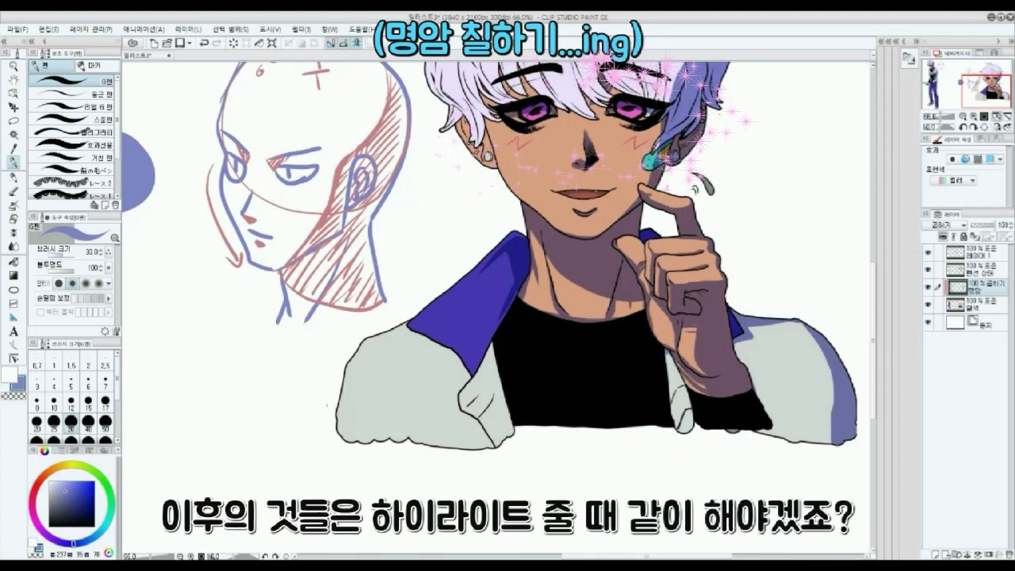
mouse_move(410, 331)
left_mouse_down()
mouse_move(468, 371)
mouse_move(493, 446)
left_mouse_up()
left_click_drag(495, 350, 469, 410)
left_click_drag(482, 406, 509, 438)
left_click_drag(670, 355, 684, 430)
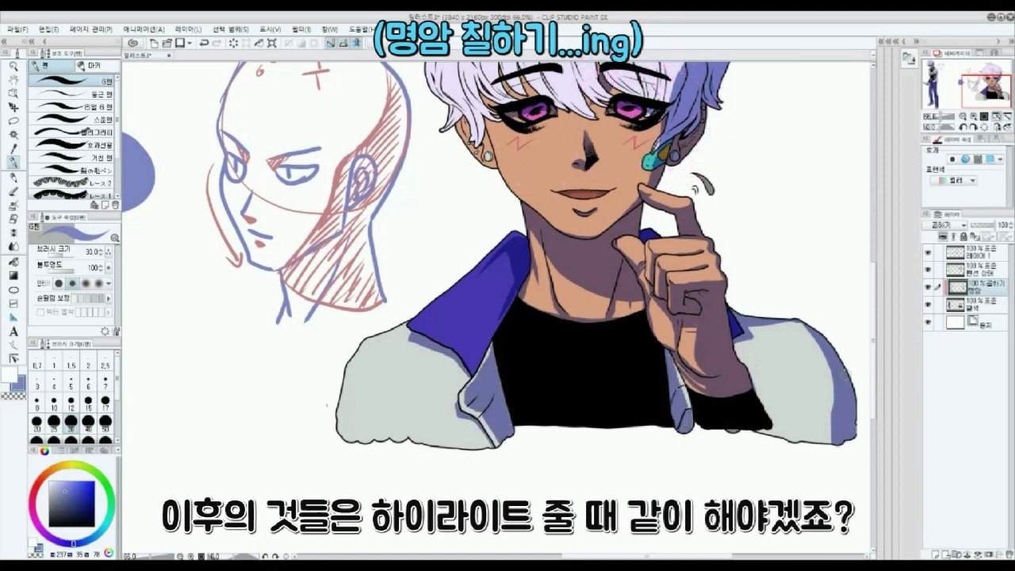
- Cover most of the bust character's shadow-side shoulder in shadow and paint fold shadows on the lit shoulder and collar
left_click_drag(825, 370, 779, 435)
left_click_drag(745, 326, 811, 380)
left_click_drag(828, 358, 763, 430)
left_click_drag(366, 341, 339, 432)
left_click_drag(421, 313, 379, 334)
left_click_drag(357, 377, 376, 420)
left_click_drag(368, 358, 405, 440)
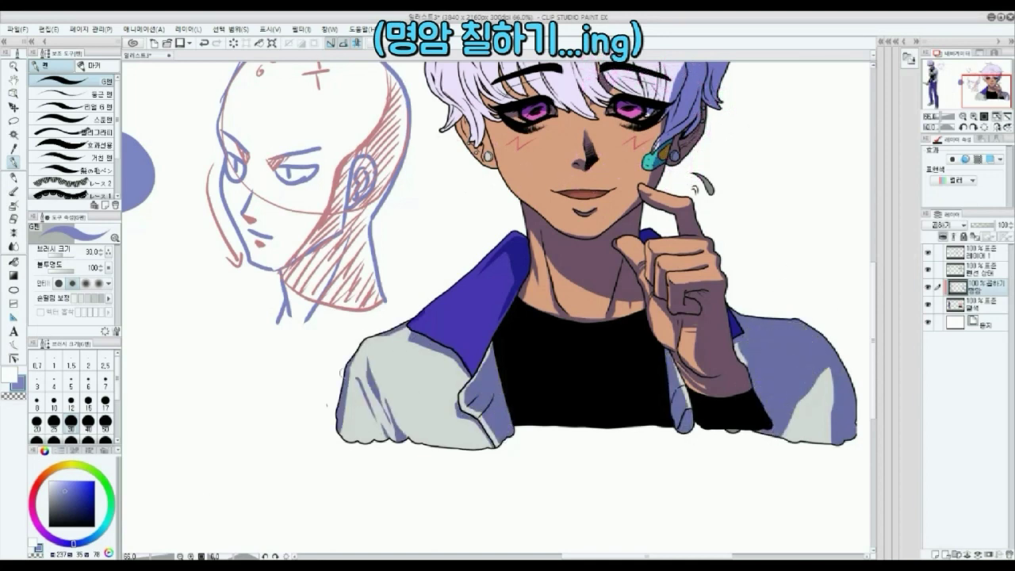
left_click_drag(355, 414, 374, 441)
mouse_move(820, 392)
left_mouse_down()
mouse_move(783, 440)
mouse_move(798, 441)
left_mouse_up()
left_click_drag(477, 311, 448, 347)
left_click_drag(503, 285, 510, 403)
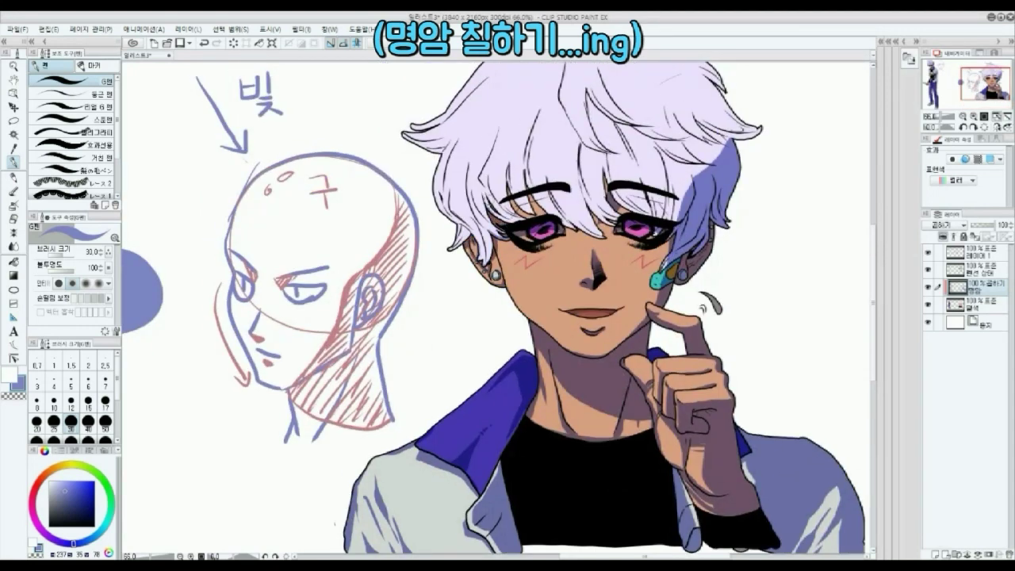
- Paint shadows under the overlapping locks on the shadow side of the bust character's hair
left_click_drag(470, 162, 462, 226)
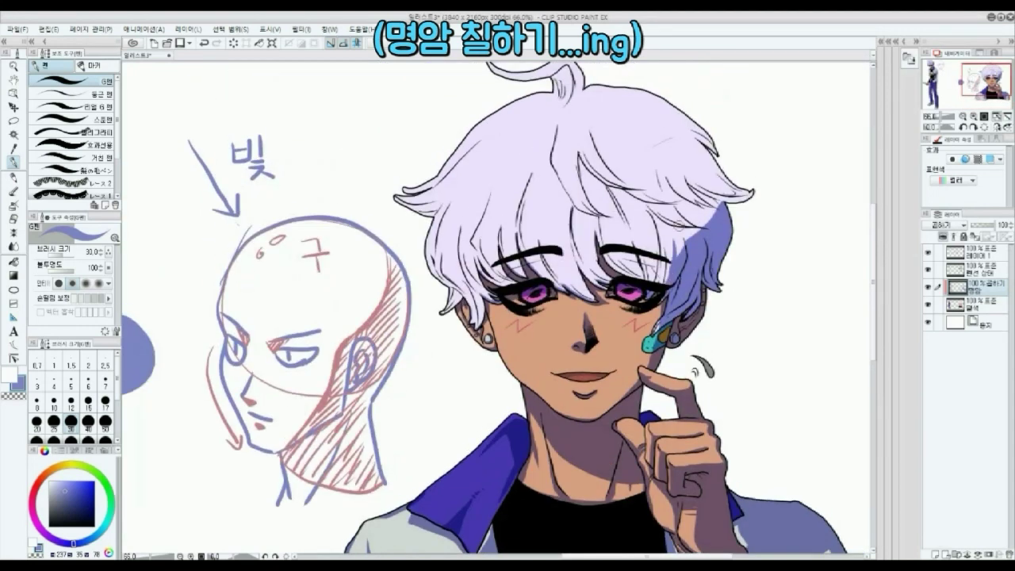
left_click_drag(644, 201, 695, 243)
left_click_drag(708, 203, 685, 230)
left_click_drag(644, 198, 680, 213)
mouse_move(671, 198)
left_mouse_down()
mouse_move(706, 225)
mouse_move(726, 184)
mouse_move(699, 203)
left_mouse_up()
- With the pen at size 17, paint tapered strand shadows in the outer locks on the hair's shadow side
key("bracketleft")
key("bracketleft")
key("bracketleft")
left_click_drag(687, 143, 708, 185)
left_click_drag(699, 182, 728, 190)
left_click_drag(630, 218, 646, 252)
mouse_move(635, 217)
left_mouse_down()
mouse_move(653, 249)
mouse_move(662, 240)
left_mouse_up()
- Paint strand shadows around the bust character's hair parting and across the locks beside it
mouse_move(583, 165)
left_mouse_down()
mouse_move(638, 216)
mouse_move(612, 212)
left_mouse_up()
mouse_move(598, 216)
left_mouse_down()
mouse_move(609, 247)
mouse_move(649, 280)
left_mouse_up()
mouse_move(619, 213)
left_mouse_down()
mouse_move(636, 248)
mouse_move(631, 171)
mouse_move(681, 112)
left_mouse_up()
mouse_move(560, 183)
left_mouse_down()
mouse_move(580, 145)
mouse_move(595, 168)
left_mouse_up()
left_click_drag(571, 188, 602, 214)
left_click_drag(595, 167, 651, 190)
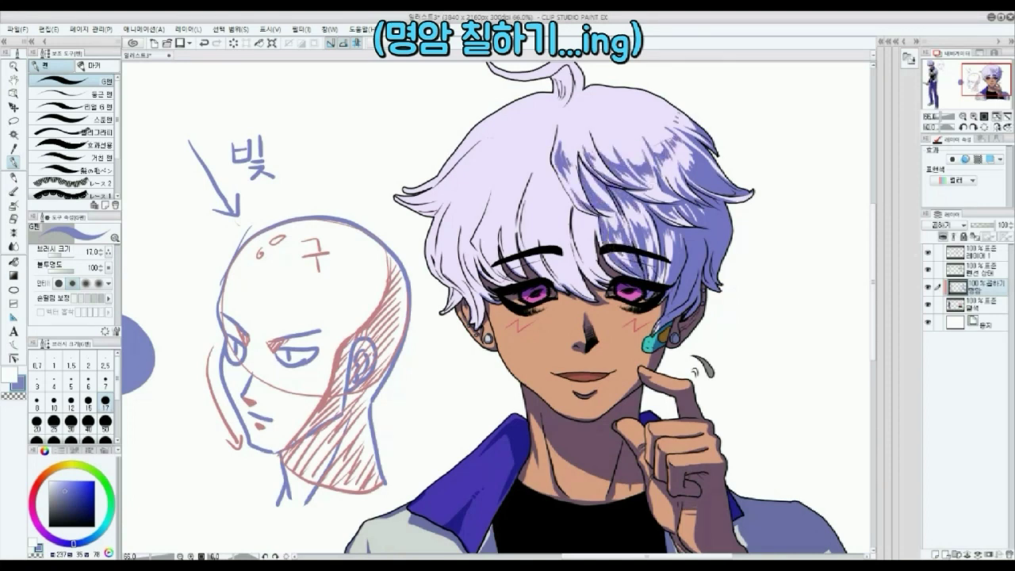
- Paint long strand shadows down the middle of the bust character's fringe
left_click_drag(588, 223, 608, 278)
left_click_drag(572, 191, 587, 243)
left_click_drag(559, 177, 569, 247)
mouse_move(568, 257)
left_mouse_down()
mouse_move(595, 299)
mouse_move(563, 287)
left_mouse_up()
left_click_drag(573, 255, 589, 299)
left_click_drag(552, 173, 551, 197)
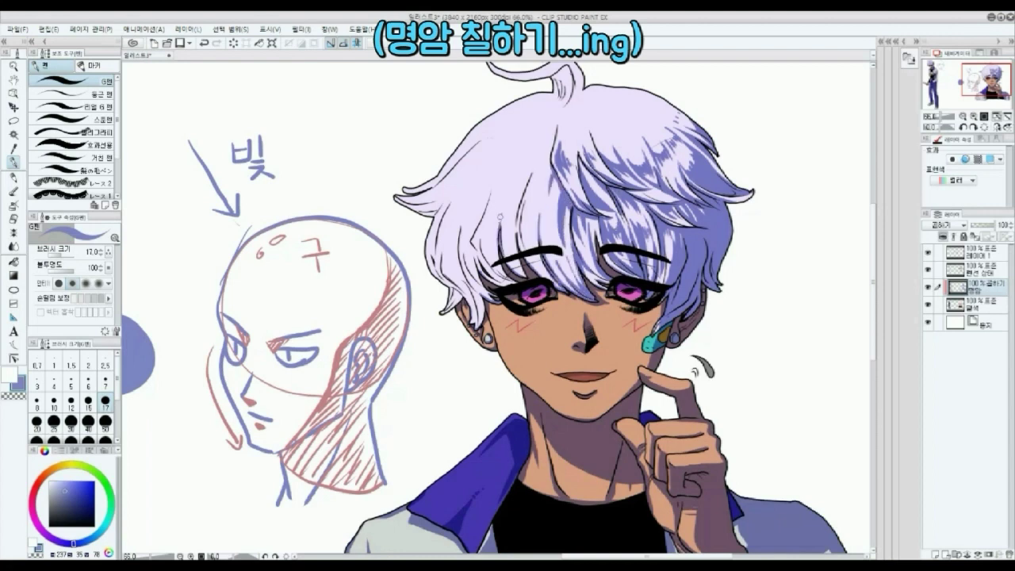
- Shade the lit-side fringe and side locks of the bust character with strands, raising the pen size to 20
left_click_drag(501, 216, 516, 272)
left_click_drag(429, 255, 456, 276)
key("bracketright")
left_click_drag(432, 263, 455, 311)
left_click_drag(465, 267, 478, 325)
left_click_drag(470, 257, 490, 297)
key("bracketright")
mouse_move(444, 216)
left_mouse_down()
mouse_move(437, 261)
mouse_move(474, 269)
left_mouse_up()
mouse_move(471, 221)
left_mouse_down()
mouse_move(486, 275)
mouse_move(507, 284)
left_mouse_up()
- Paint strand shadows on the bust character's upright tuft, around its base and across the crown
left_click_drag(509, 156, 497, 176)
left_click_drag(554, 69, 560, 98)
left_click_drag(569, 67, 569, 103)
left_click_drag(578, 100, 614, 130)
left_click_drag(595, 91, 636, 126)
left_click_drag(606, 89, 652, 108)
left_click_drag(555, 97, 509, 130)
left_click_drag(526, 99, 497, 119)
left_click_drag(535, 149, 524, 159)
left_click_drag(530, 151, 515, 176)
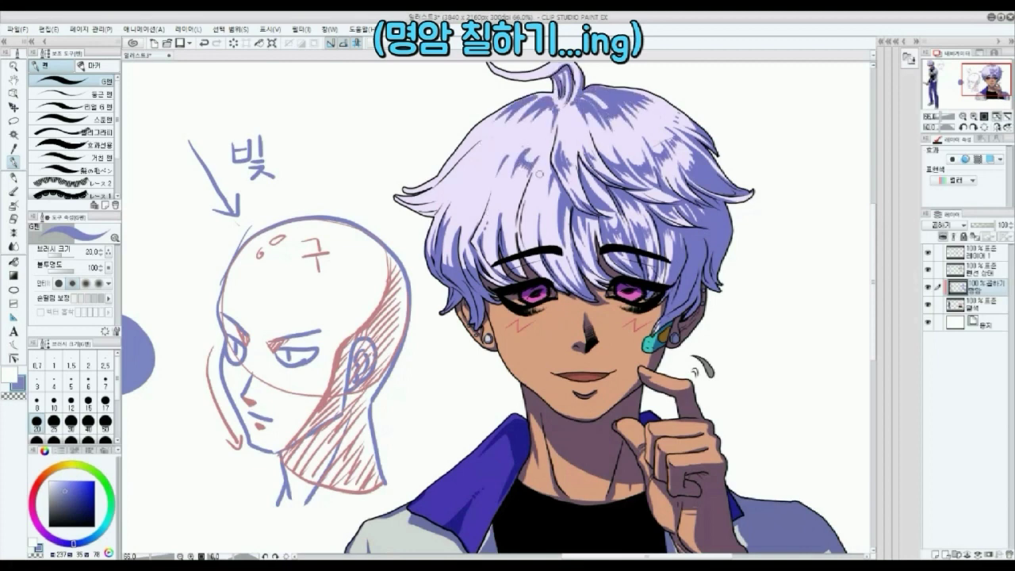
- Add strand shadows to the outward-flicking locks and crown on the lit side of the bust character's hair
left_click_drag(444, 202, 403, 216)
mouse_move(457, 165)
left_mouse_down()
mouse_move(406, 203)
mouse_move(408, 195)
left_mouse_up()
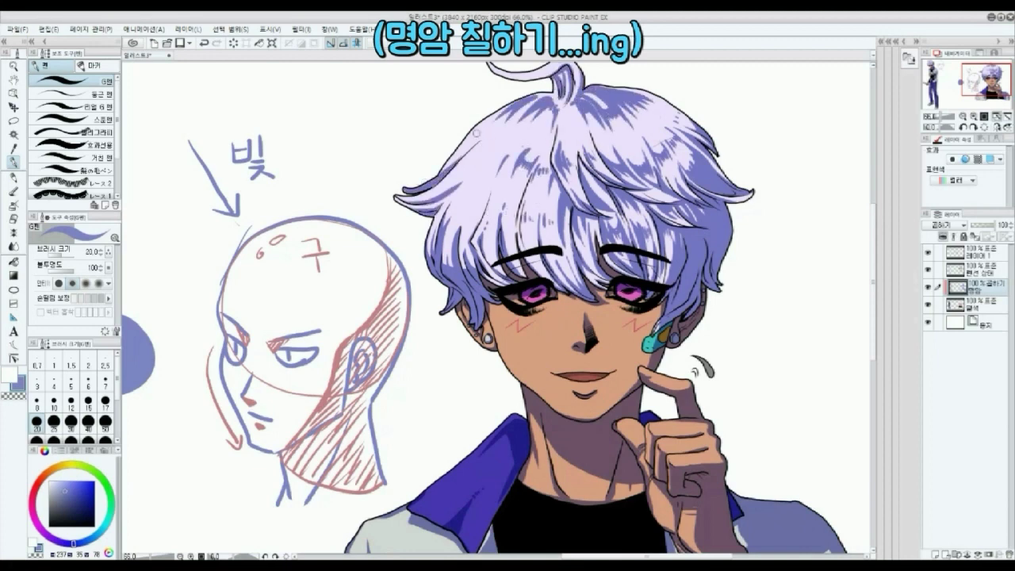
mouse_move(480, 160)
left_mouse_down()
mouse_move(492, 186)
mouse_move(459, 157)
left_mouse_up()
left_click_drag(466, 200, 448, 224)
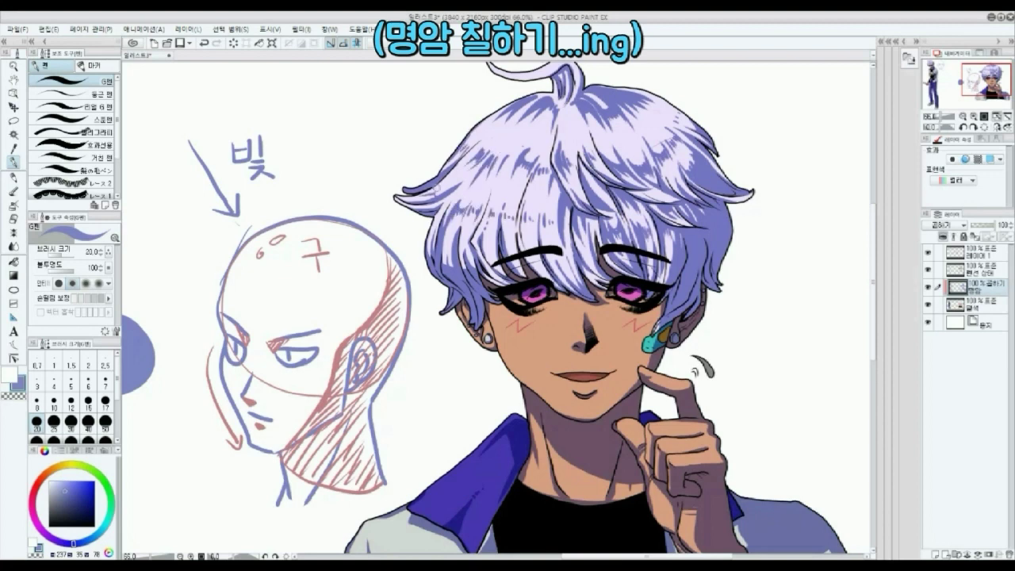
left_click(15, 218)
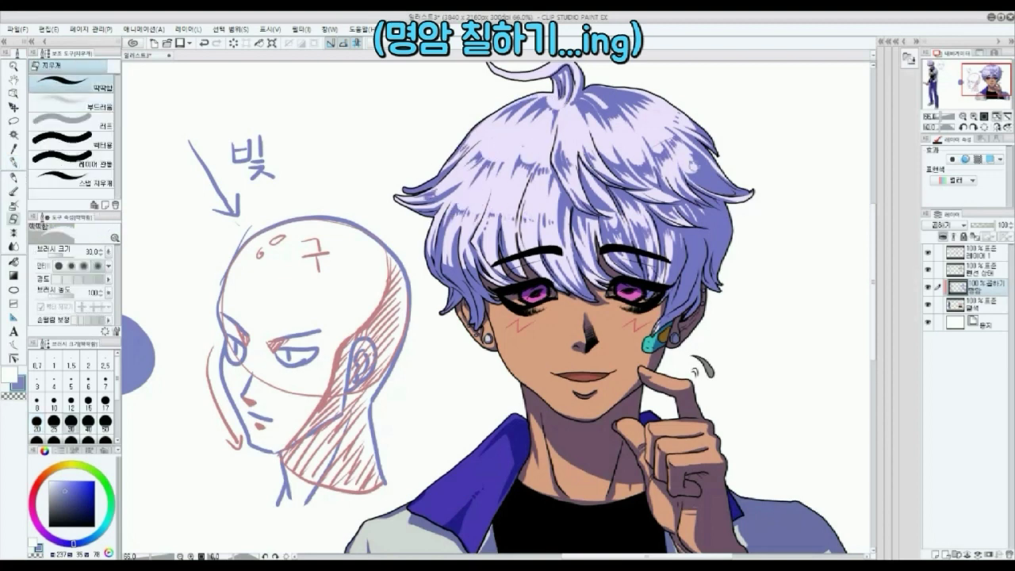
left_click(14, 161)
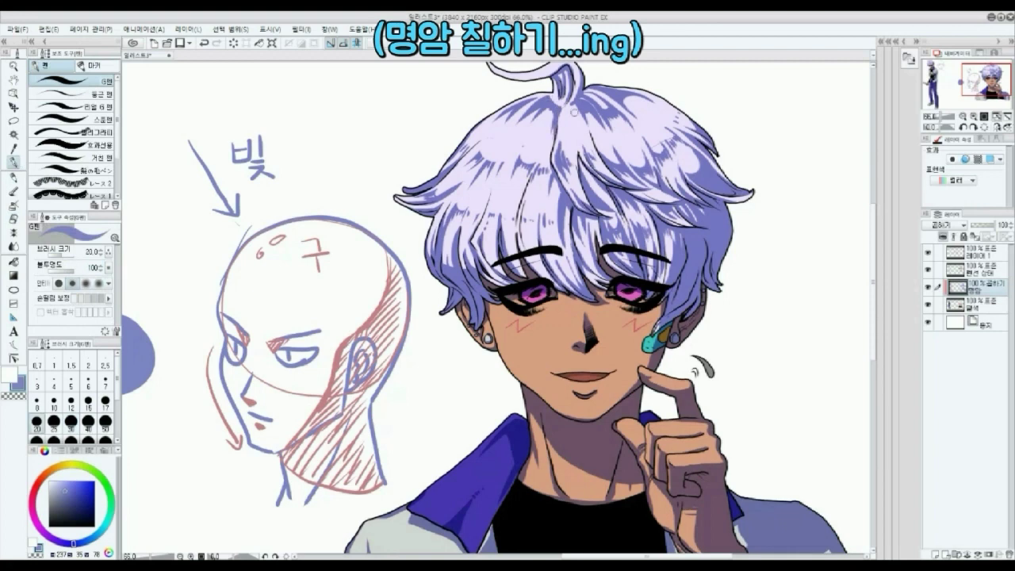
left_click_drag(554, 116, 517, 205)
left_click_drag(521, 138, 503, 162)
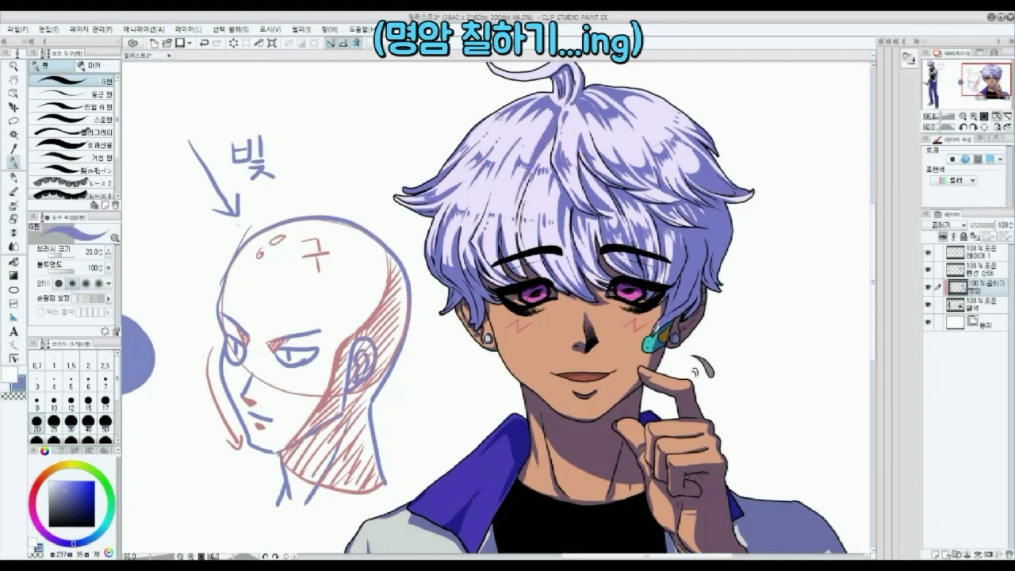
- Soften the bust character's hair shadows into gradients with the soft eraser at size 150 and density 15
key("e")
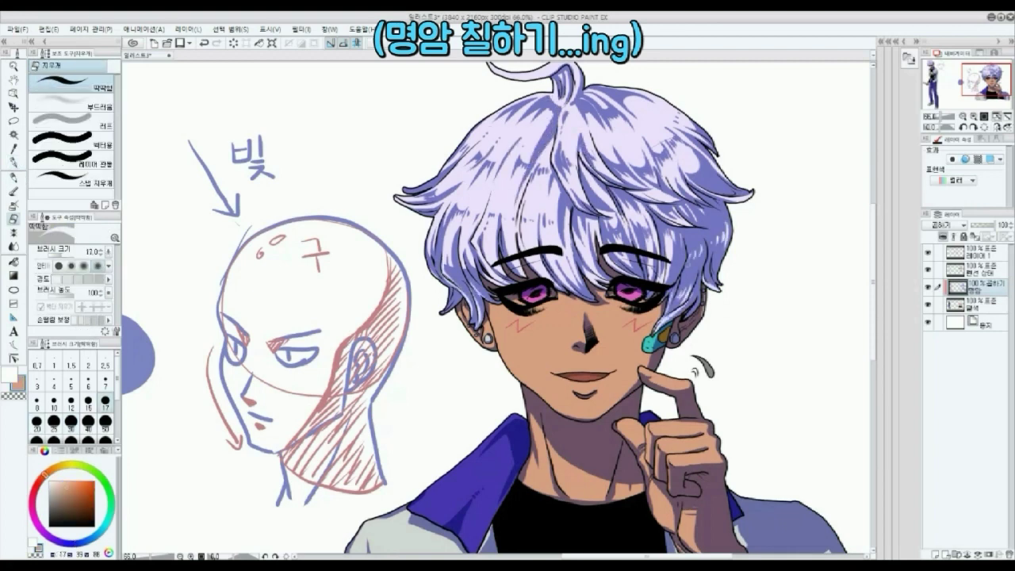
key("ctrl+minus")
key("ctrl+minus")
key("ctrl+minus")
key("ctrl+plus")
key("ctrl+plus")
key("ctrl+plus")
left_click(73, 103)
left_click_drag(692, 321, 705, 274)
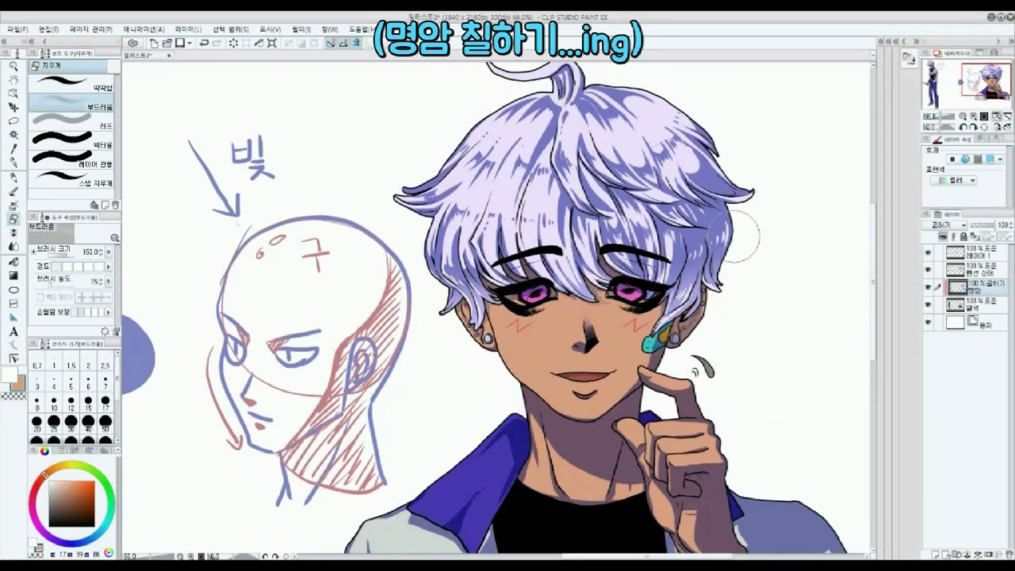
mouse_move(724, 199)
left_mouse_down()
mouse_move(587, 212)
mouse_move(675, 250)
left_mouse_up()
left_click_drag(642, 122, 556, 136)
left_click_drag(468, 283, 442, 255)
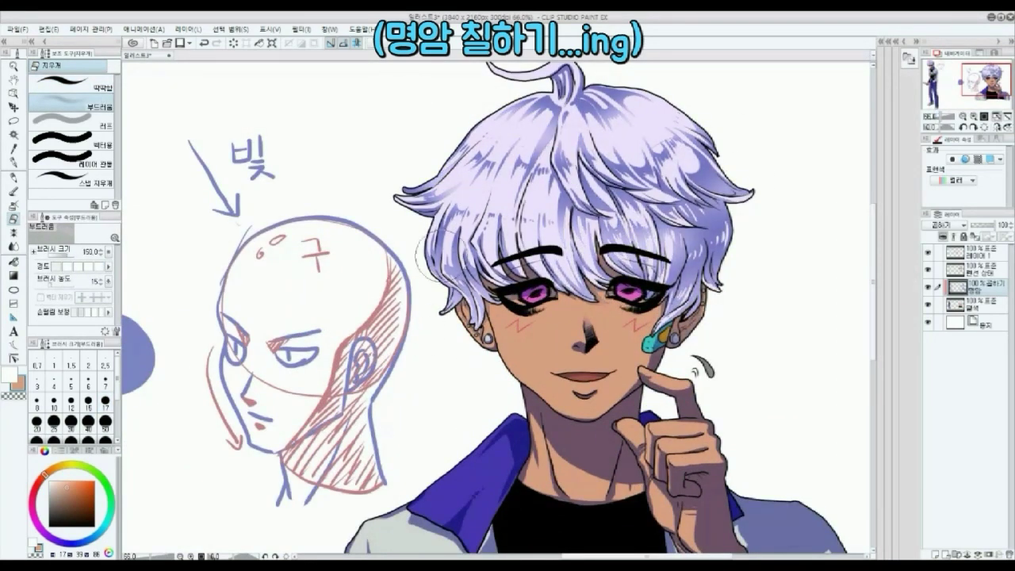
- With the pen at size 20, add a fold shadow on the bust character's shadow-side shoulder
key("p")
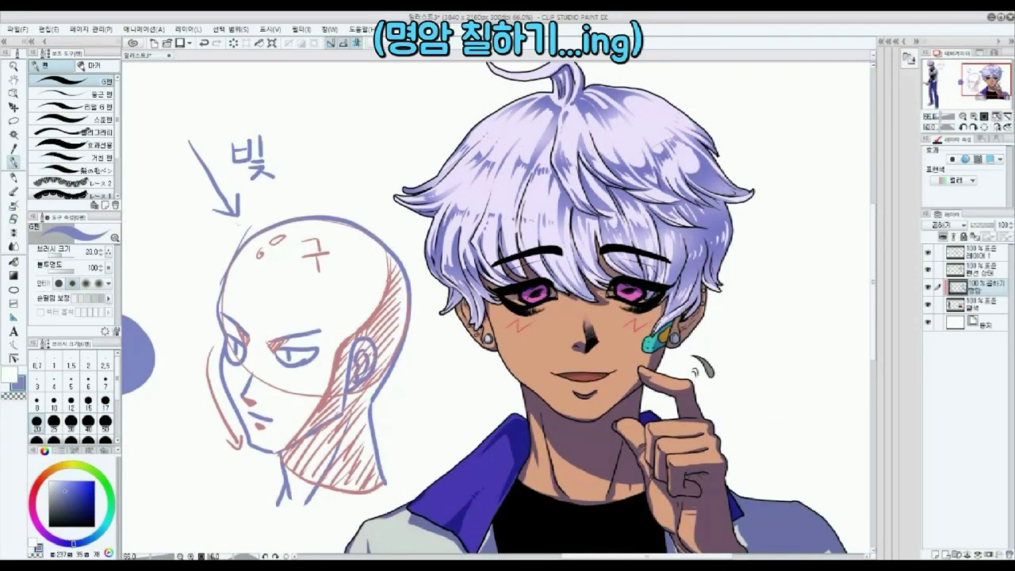
key("e")
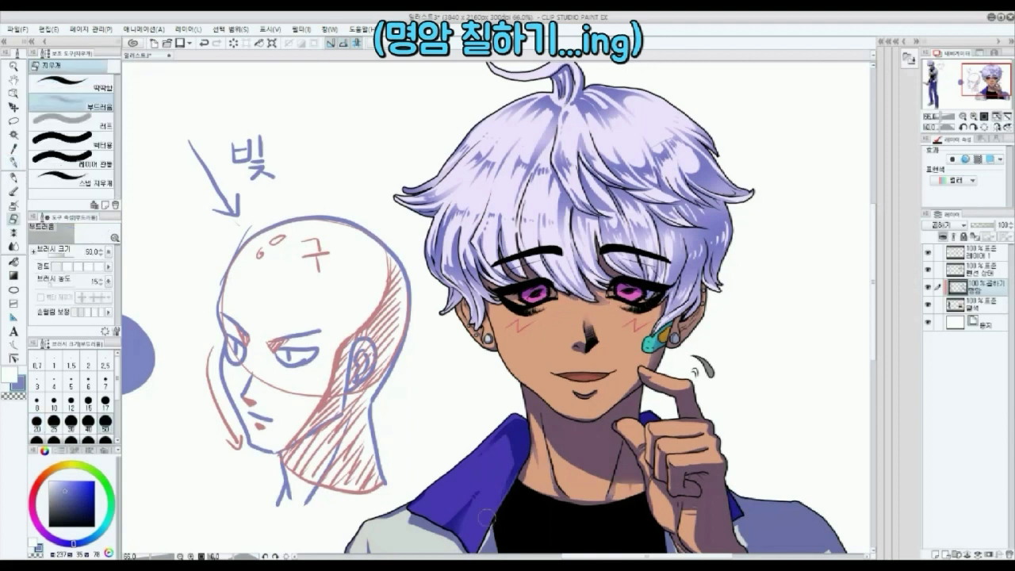
key("p")
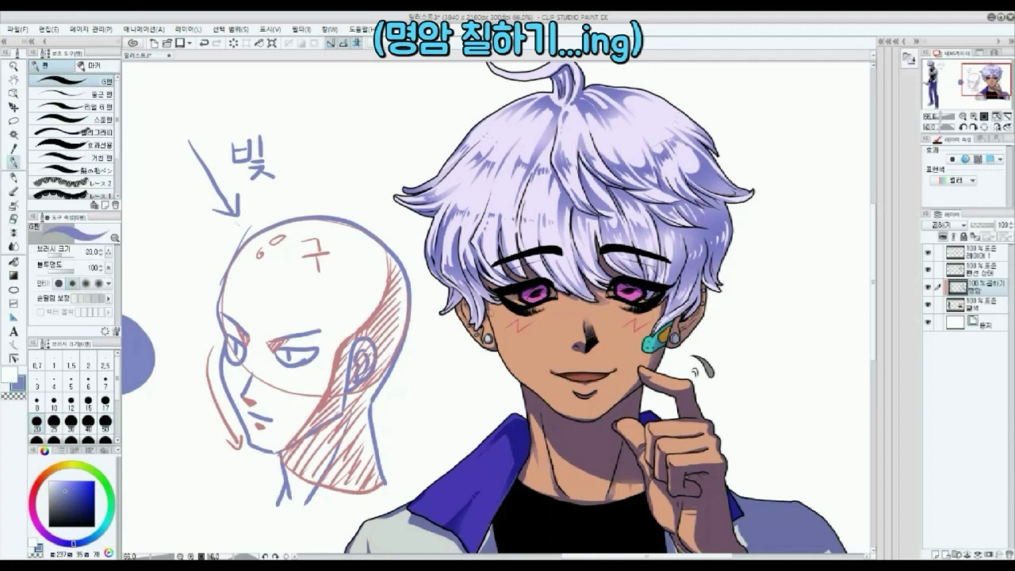
left_click_drag(714, 460, 722, 398)
mouse_move(832, 490)
left_mouse_down()
mouse_move(805, 538)
mouse_move(812, 546)
left_mouse_up()
- Soften the bust character's jacket, hand and neck shadows into gradients with the soft eraser at sizes 150 and 80
key("e")
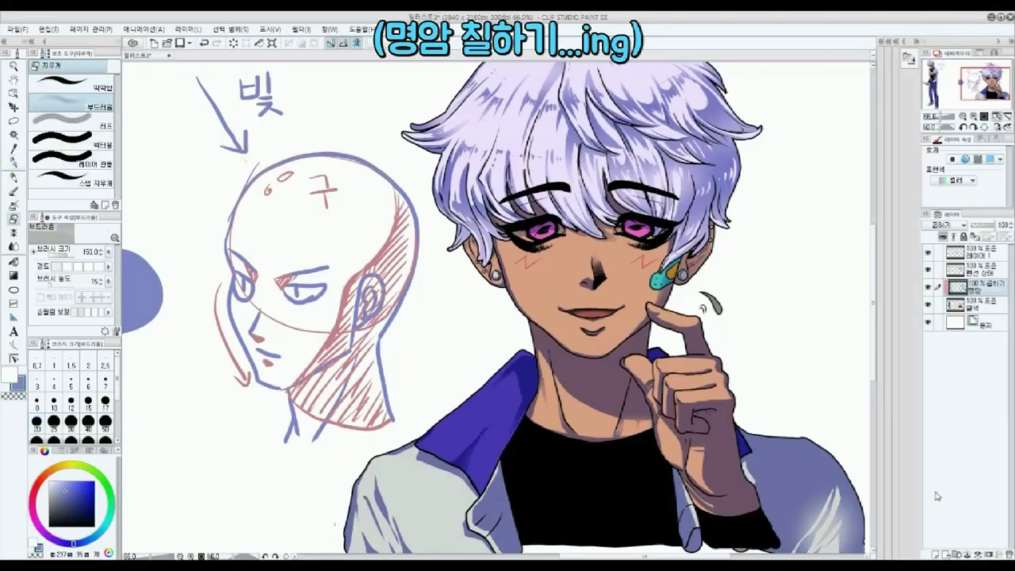
left_click_drag(397, 498, 378, 546)
left_click_drag(508, 485, 485, 543)
scroll(725, 455, "down", 1)
left_click_drag(725, 455, 704, 455)
mouse_move(676, 422)
left_mouse_down()
mouse_move(720, 497)
mouse_move(701, 387)
left_mouse_up()
left_click_drag(679, 365, 649, 339)
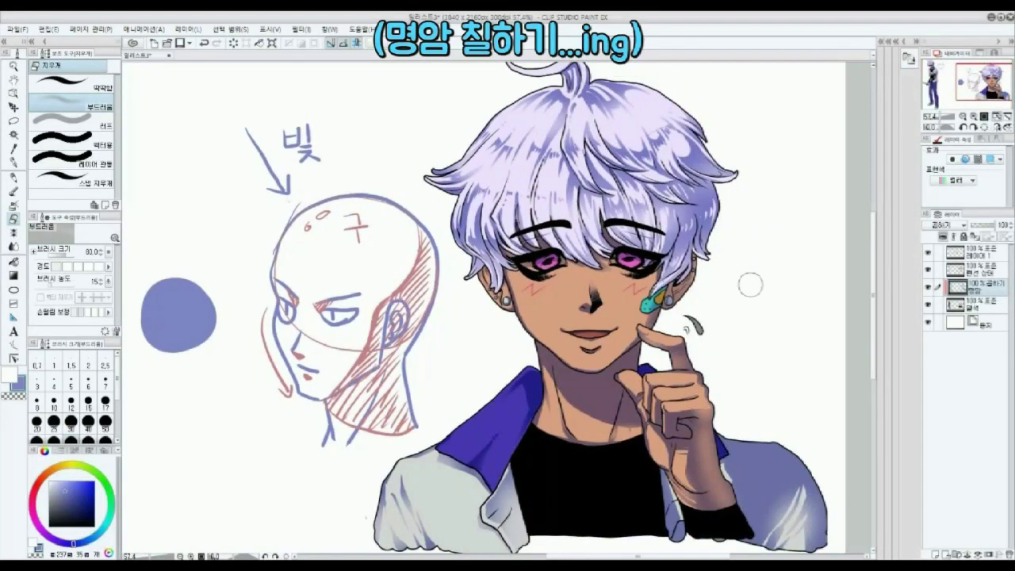
left_click_drag(641, 399, 664, 440)
- Touch up the bust character's hand and sleeve shadows with the pen at size 20 and the soft eraser
key("j")
key("p")
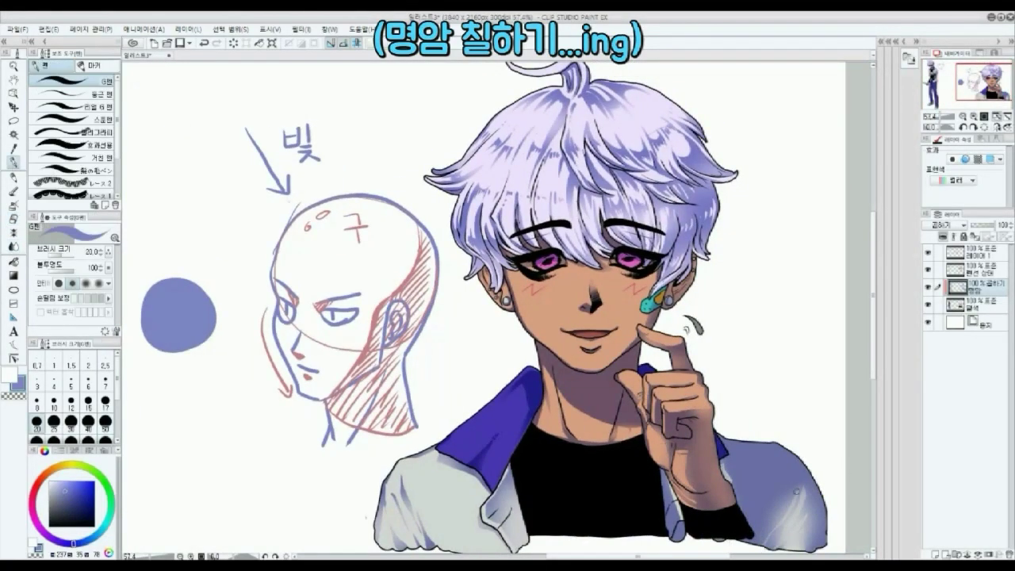
left_click(13, 219)
left_click(13, 162)
left_click_drag(668, 468, 703, 500)
mouse_move(680, 490)
left_mouse_down()
mouse_move(733, 507)
mouse_move(738, 490)
left_mouse_up()
left_click(14, 232)
left_click(13, 219)
left_click_drag(701, 376, 706, 398)
left_click(13, 162)
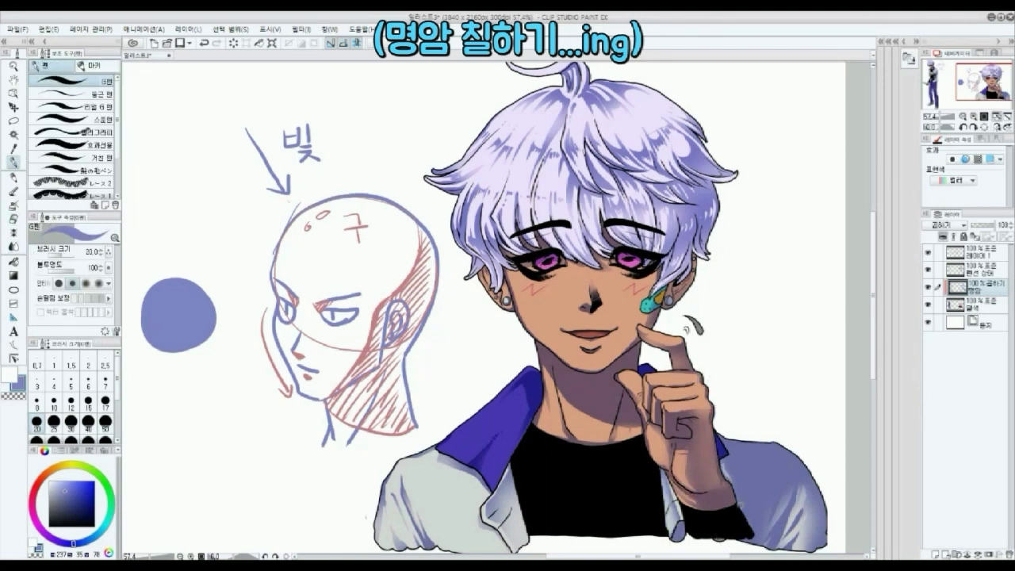
- Fit the whole canvas in view and hide the layer with the explanatory sketches
left_click(14, 219)
left_click(1008, 117)
left_click(928, 252)
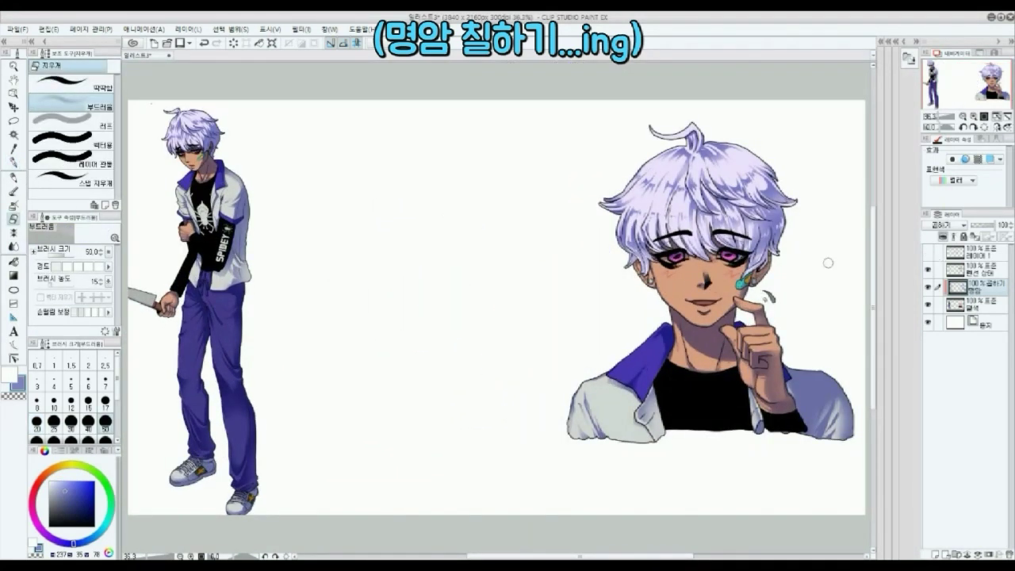
- Create a new layer beneath the Multiply shading layer and merge it down into the flat colours
key("ctrl+shift+n")
key("p")
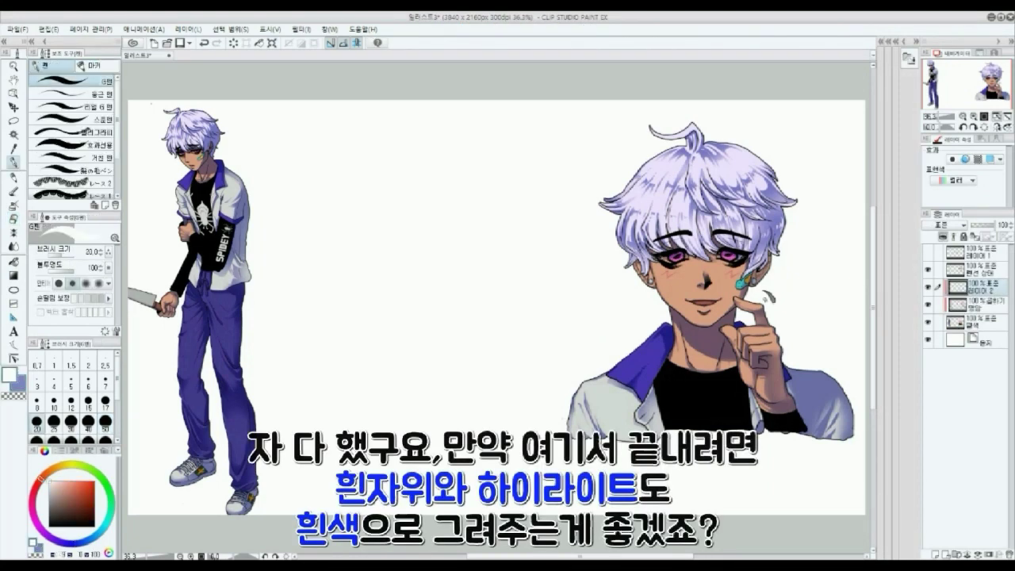
left_click_drag(984, 287, 983, 312)
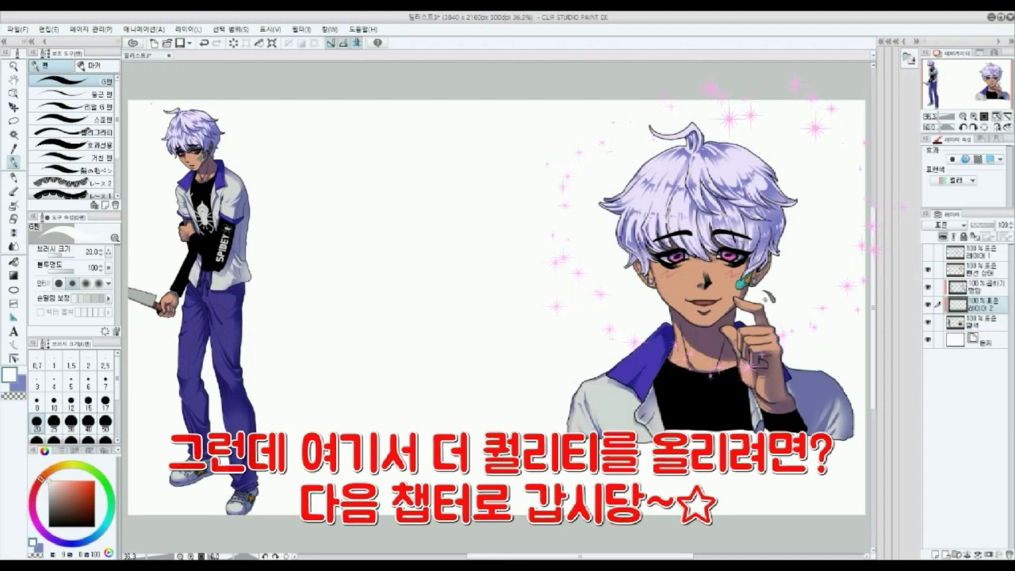
key("ctrl+e")
- Create a folder above the line layer and move the line, shading and flat-colour layers into it
left_click(983, 272)
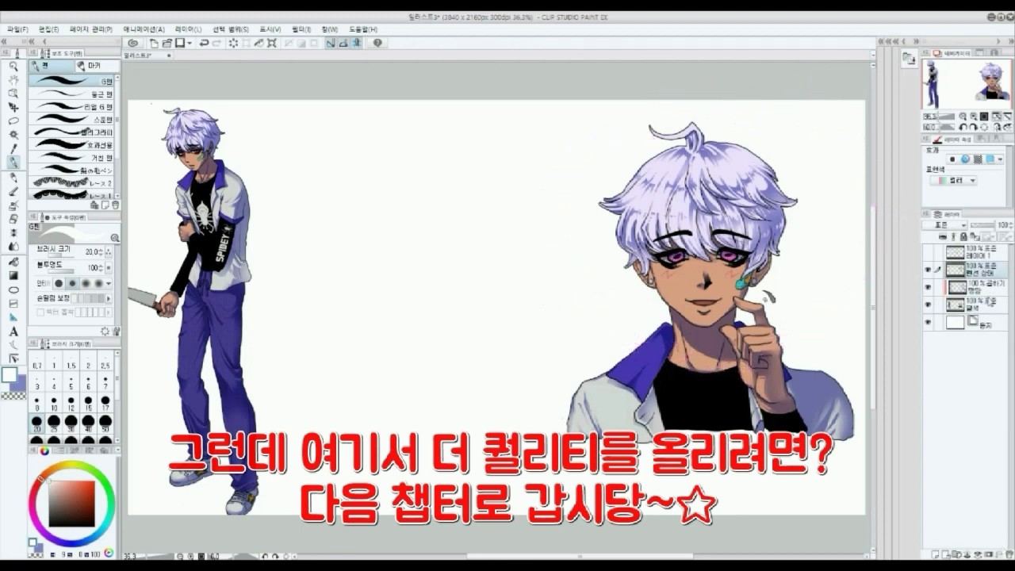
left_click(955, 554)
left_click(983, 287)
left_click(984, 321, "shift")
left_click_drag(983, 318, 980, 271)
left_click(947, 269)
left_click(946, 270)
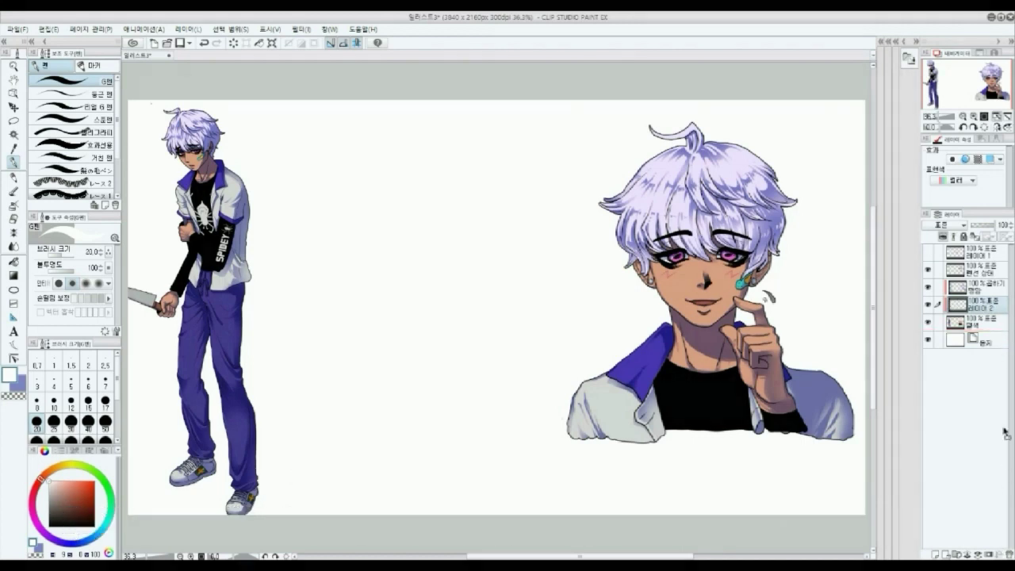
- Delete the spare layer 레이어 2 and create a new folder above the line layer
left_click(1008, 553)
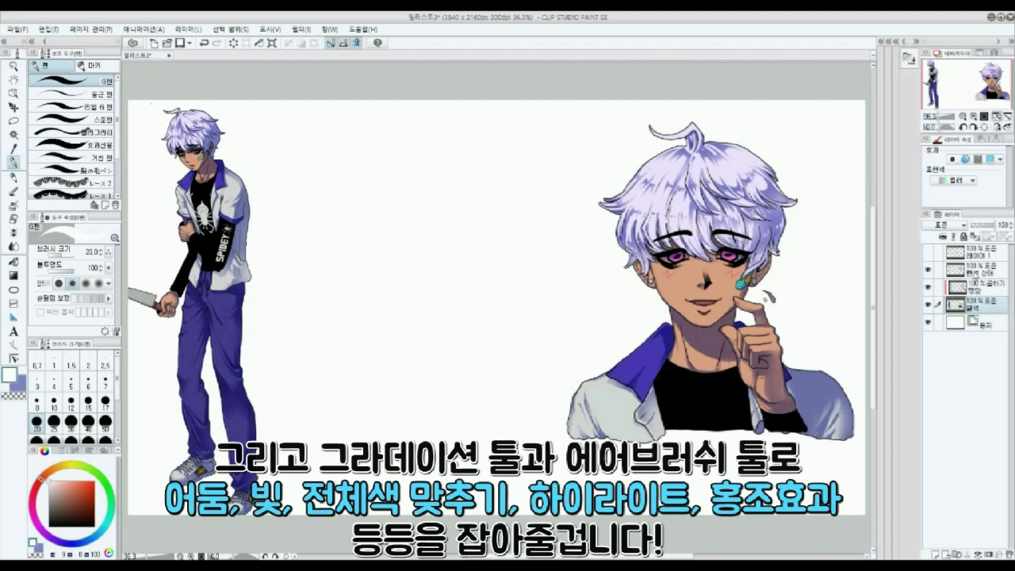
left_click(976, 270)
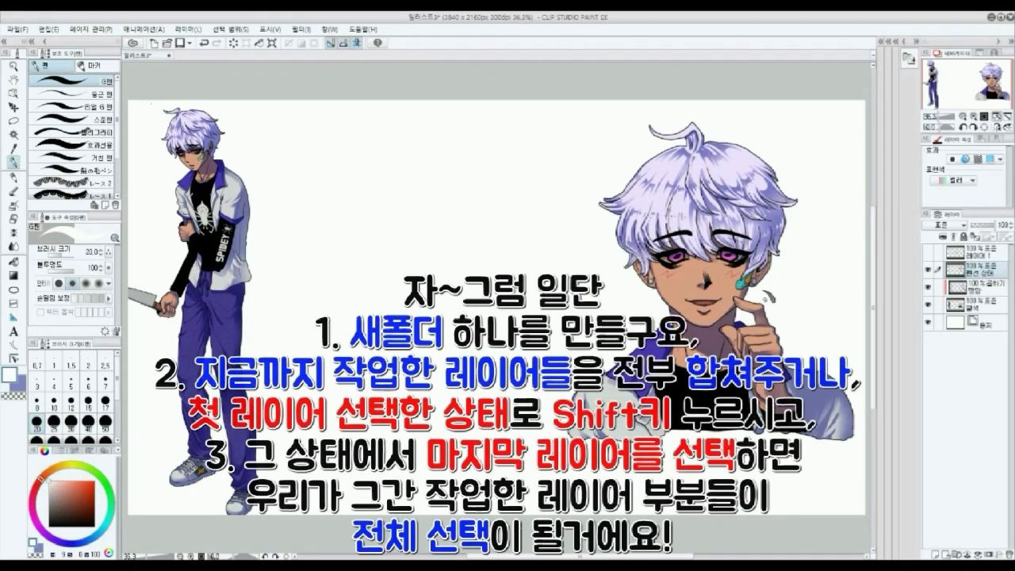
left_click(956, 552)
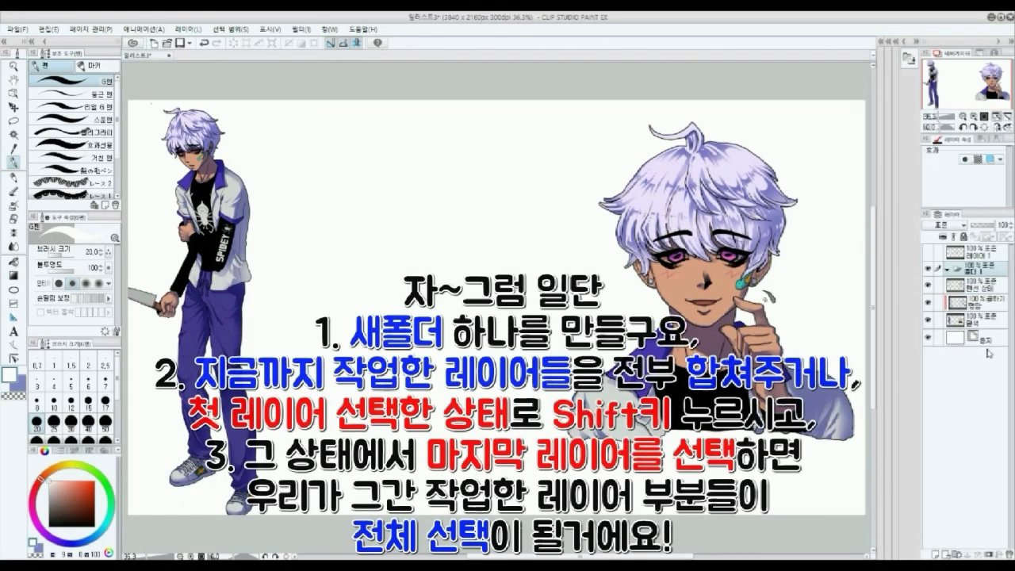
- Move the line, Multiply shading and flat-colour layers together into folder 폴더 1 and collapse it
left_click(986, 286)
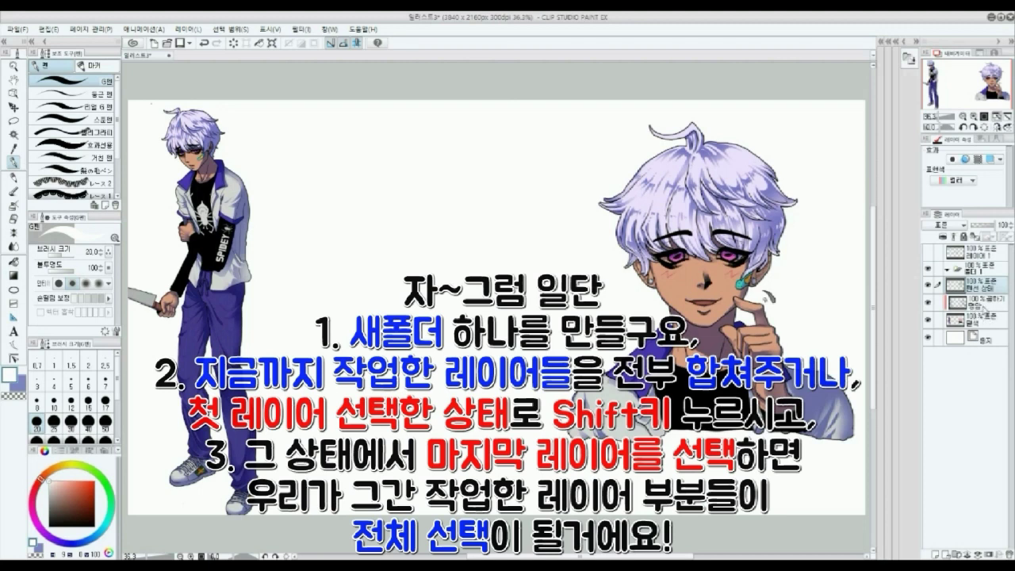
left_click(986, 319, "shift")
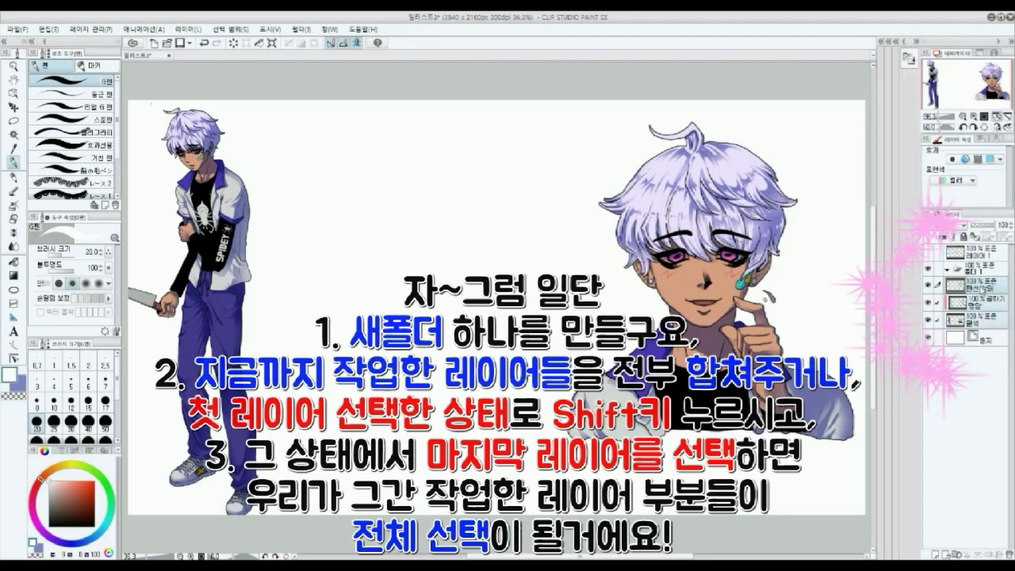
left_click_drag(984, 289, 988, 275)
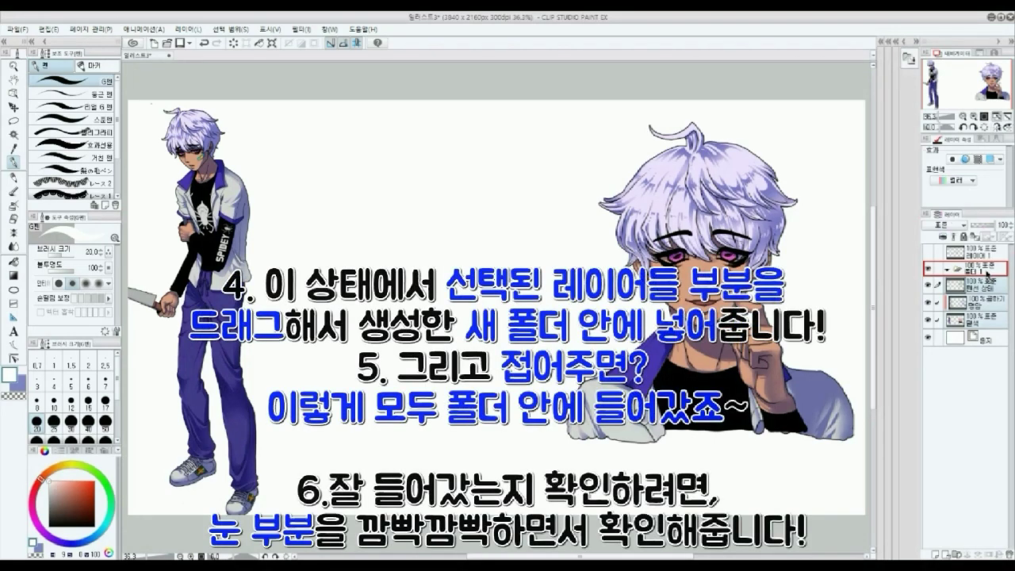
left_click_drag(988, 274, 988, 275)
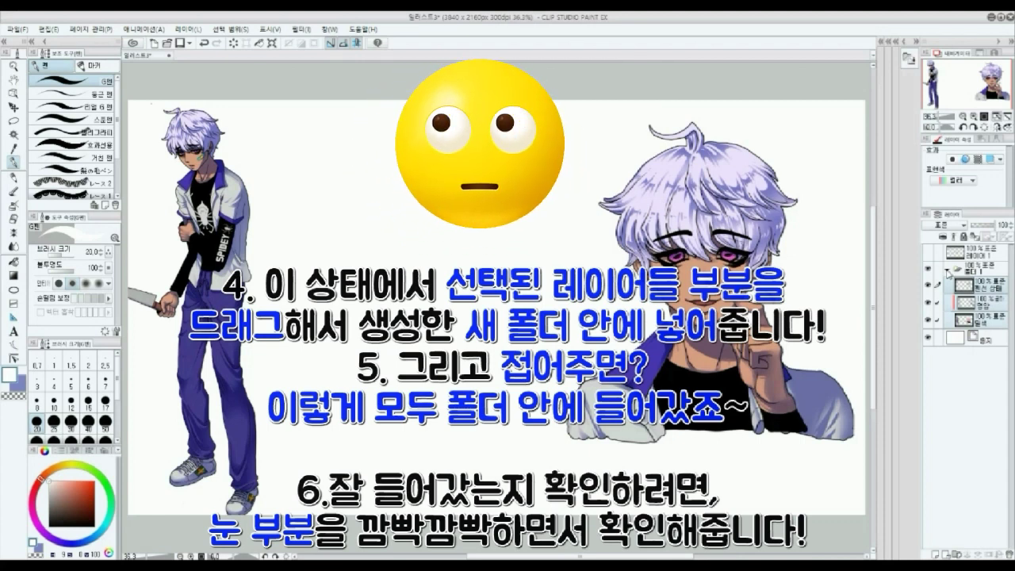
left_click(947, 272)
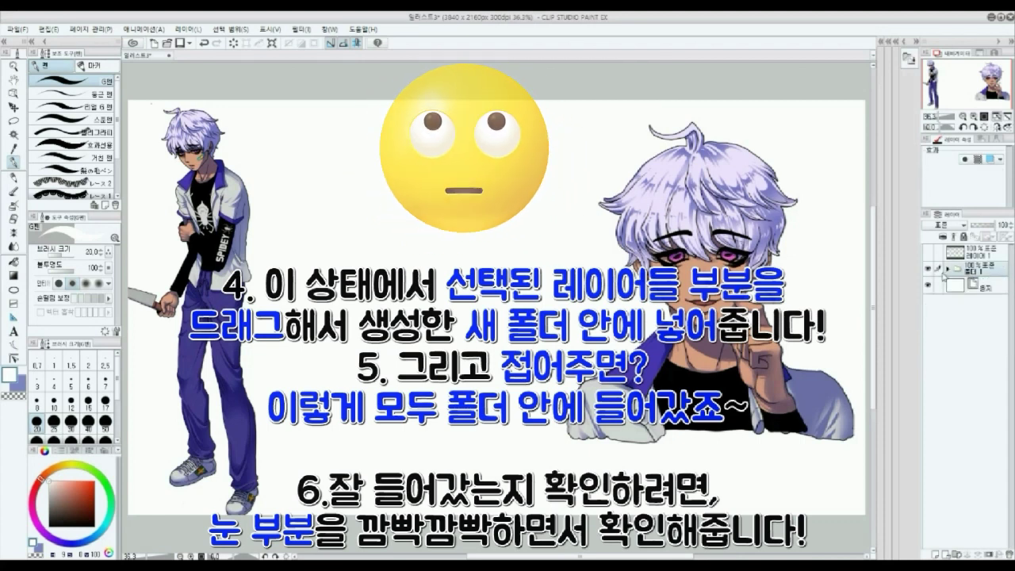
- Toggle the visibility of folder 폴더 1 off and on to check that it holds all the character artwork
left_click(930, 271)
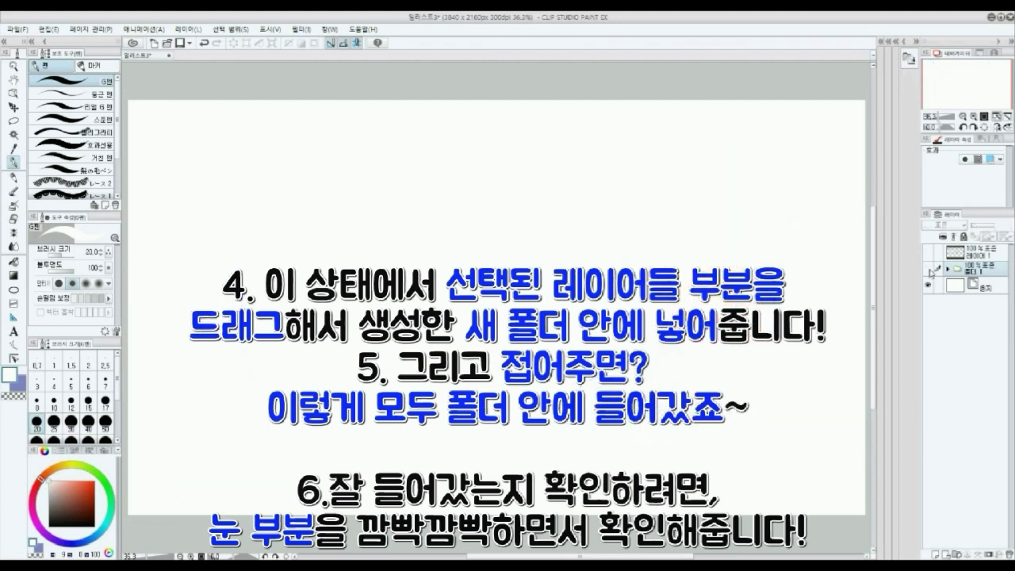
left_click(931, 271)
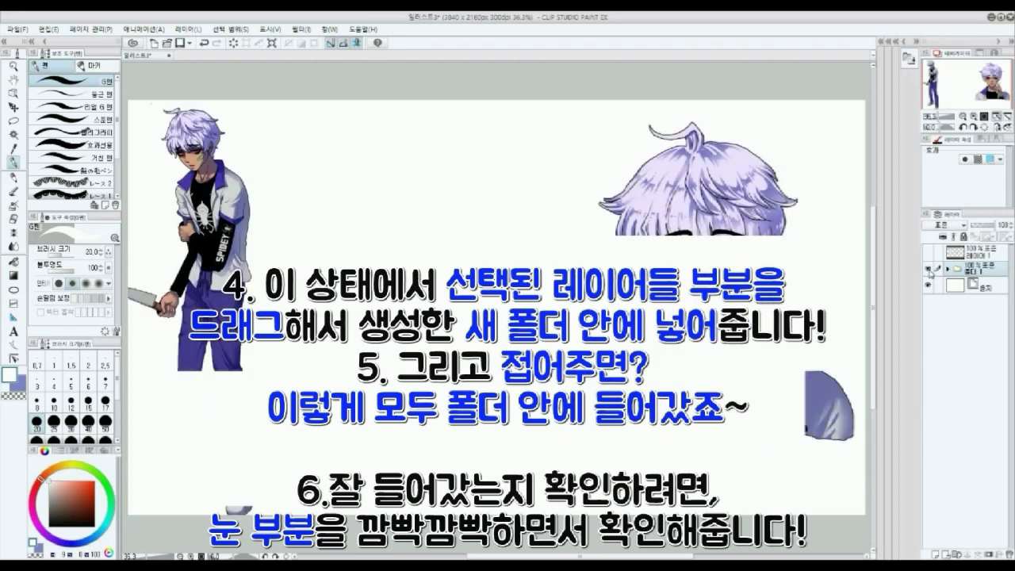
left_click(931, 271)
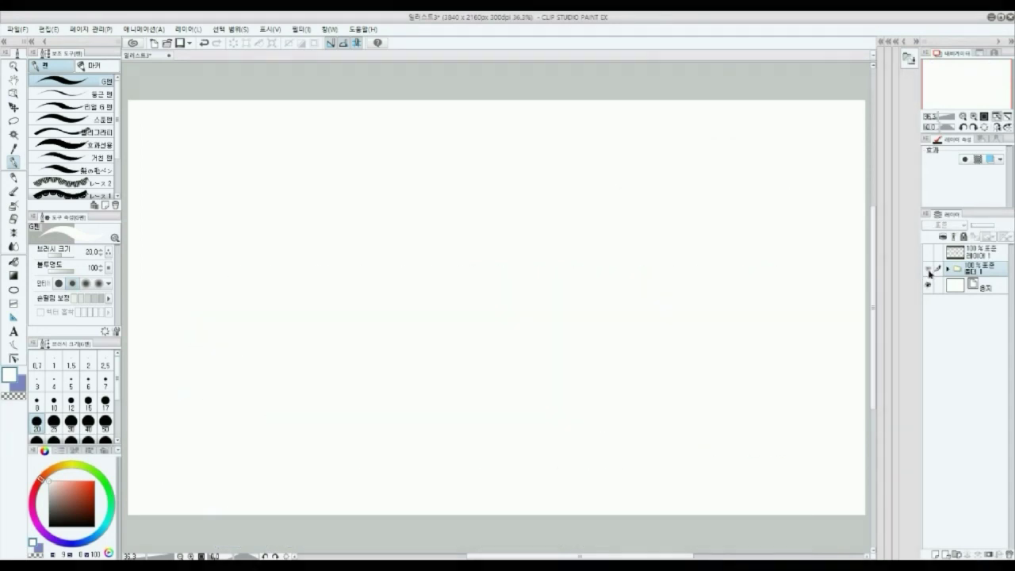
left_click(928, 271)
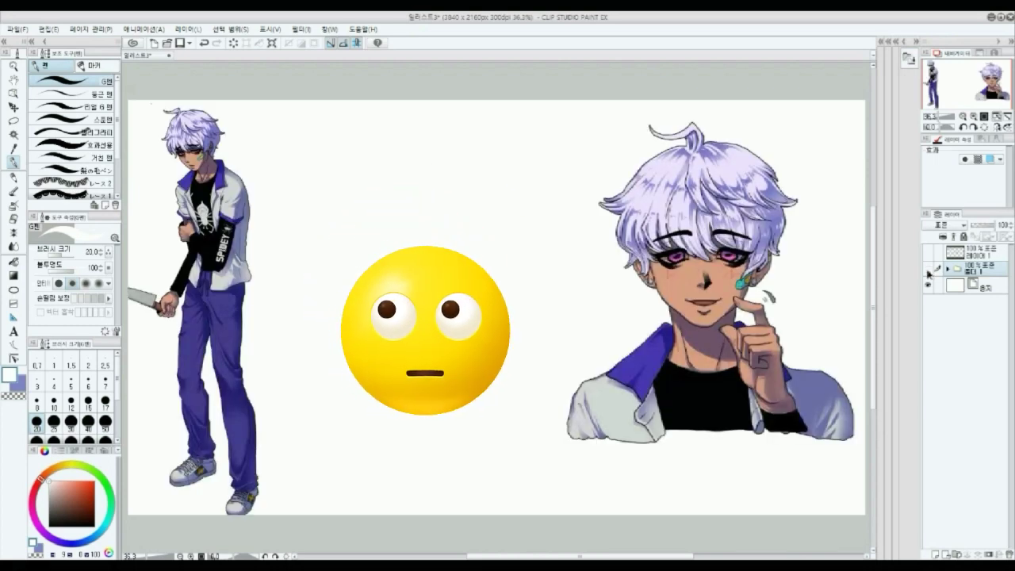
left_click(929, 272)
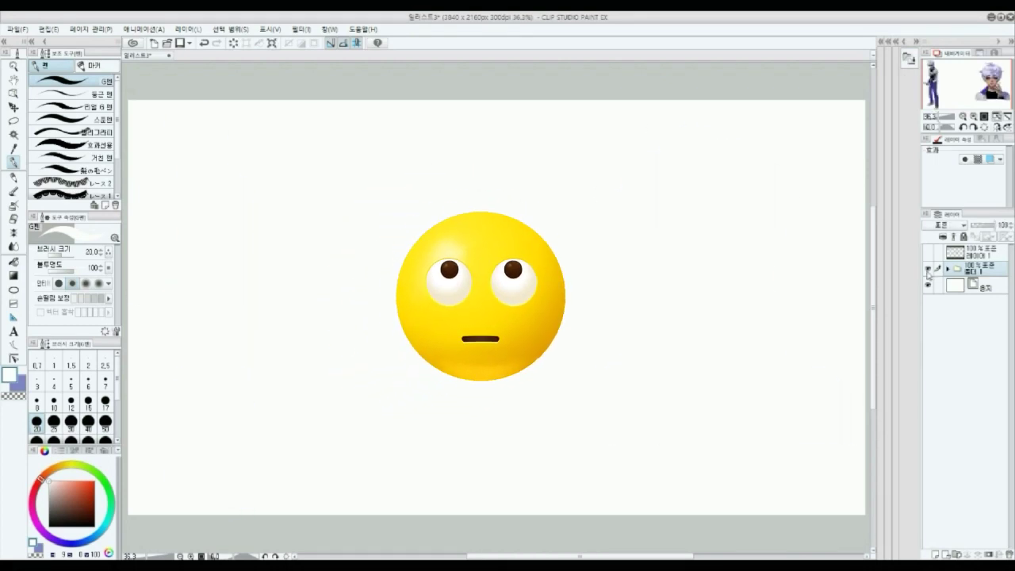
left_click(929, 272)
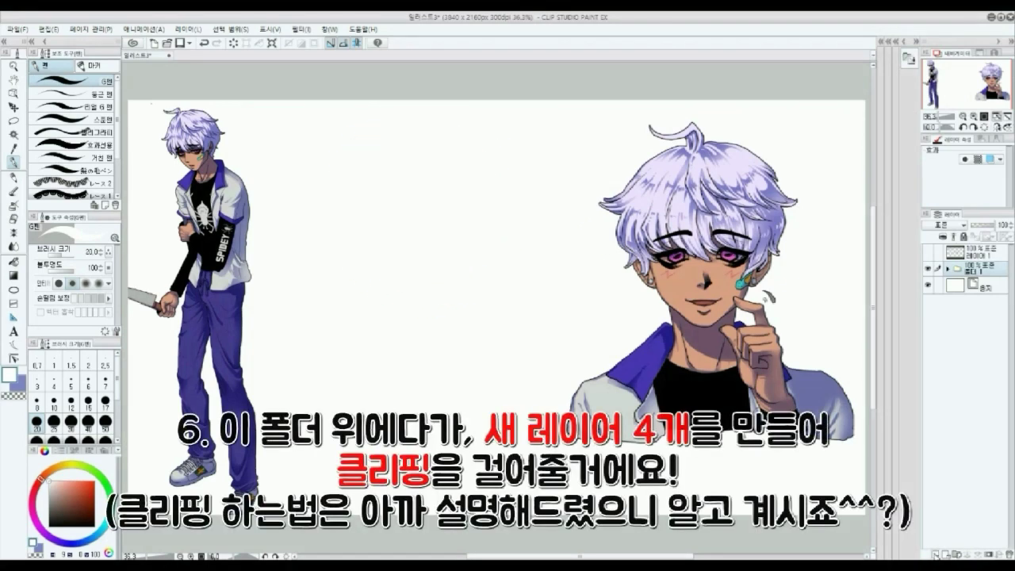
- Create four new layers above the character folder
left_click(936, 554)
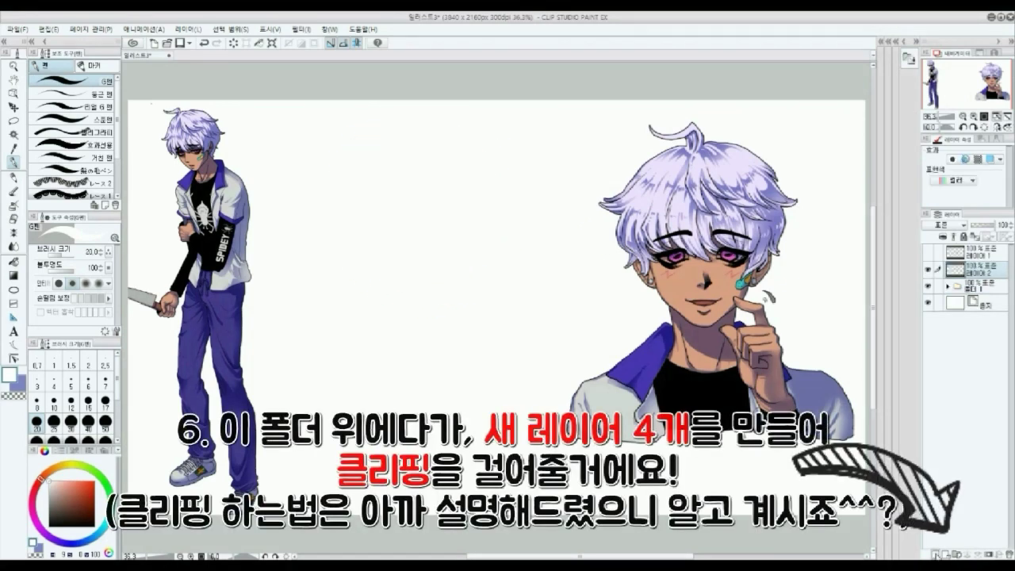
left_click(936, 554)
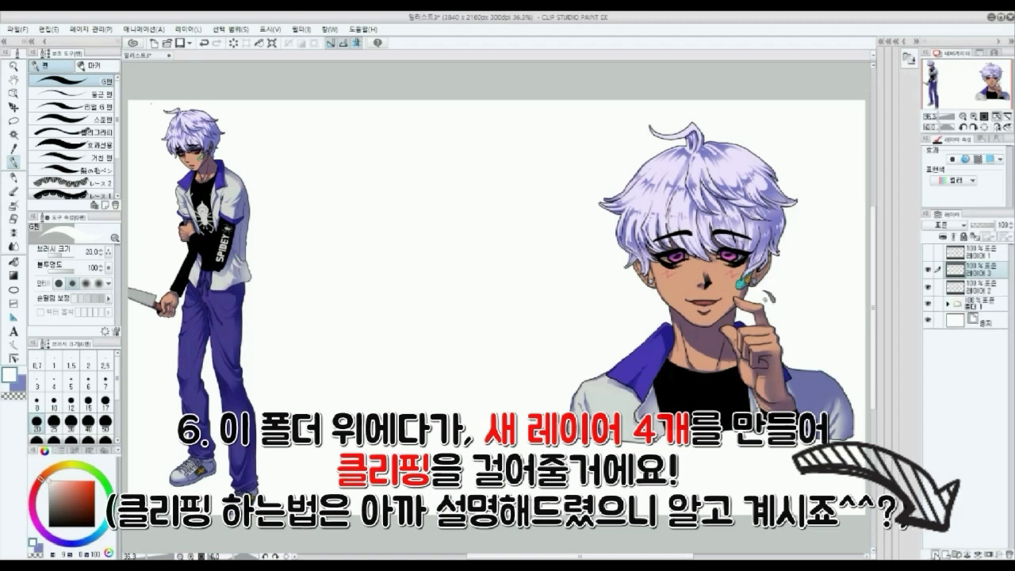
left_click(936, 555)
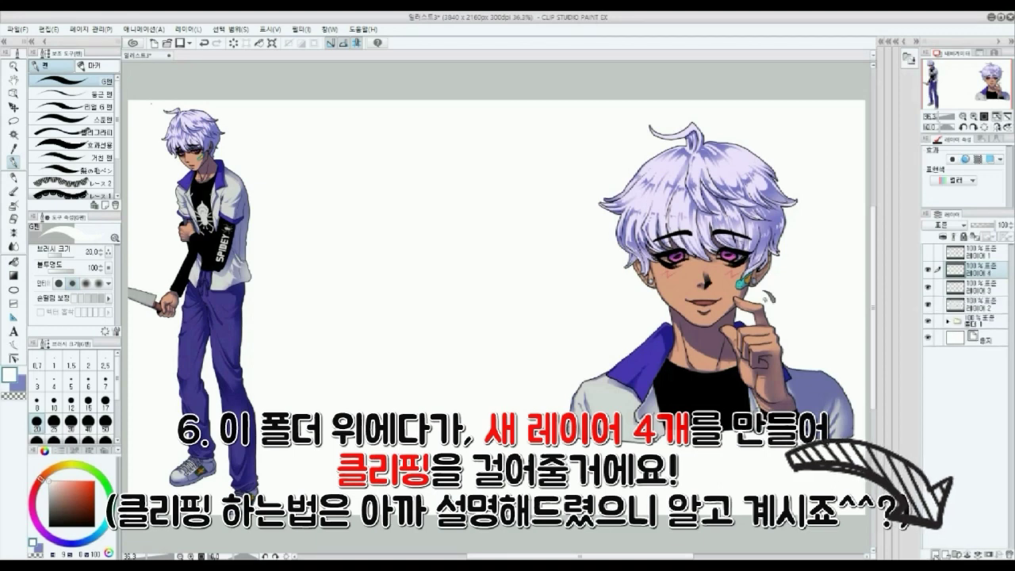
left_click(936, 554)
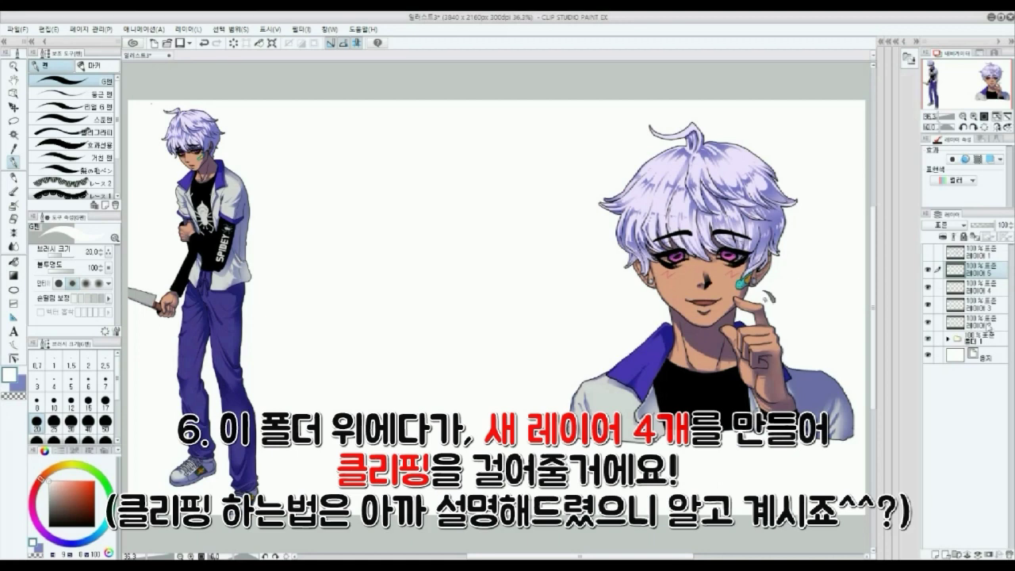
- Set the four new layers, from lowest to highest, to Multiply, Screen, Overlay and Add (Glow) blending
left_click(990, 324)
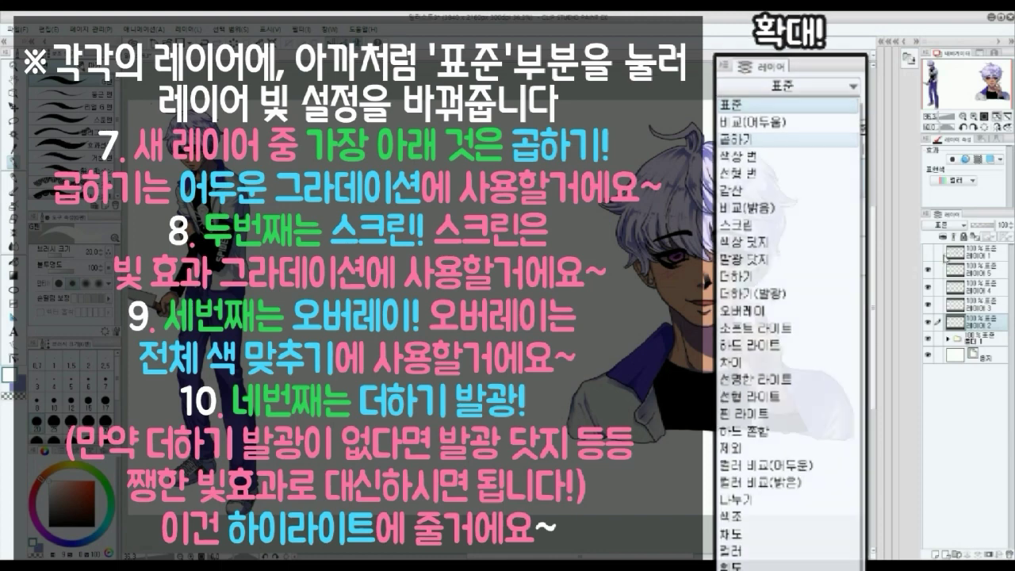
left_click(945, 258)
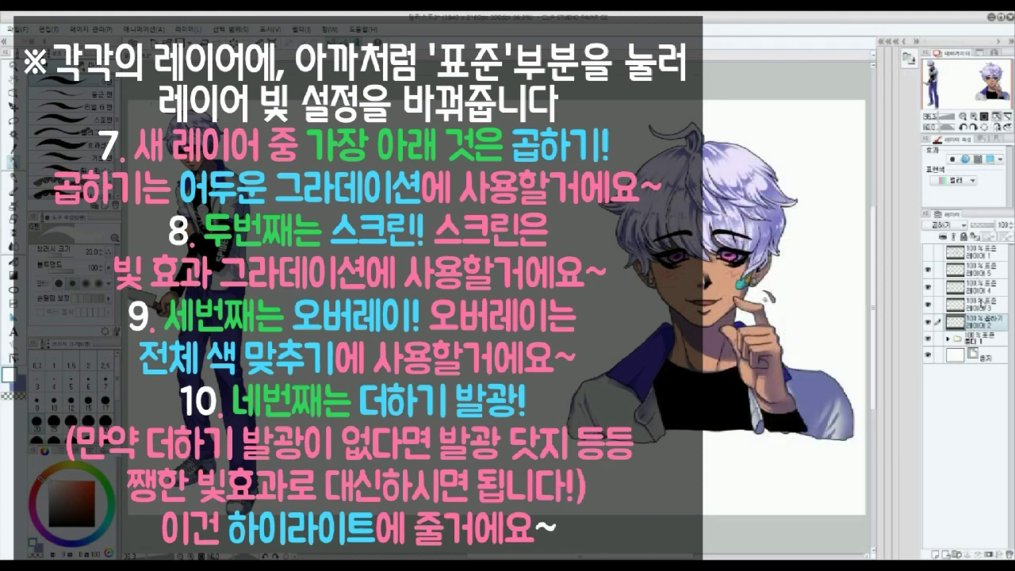
left_click(981, 305)
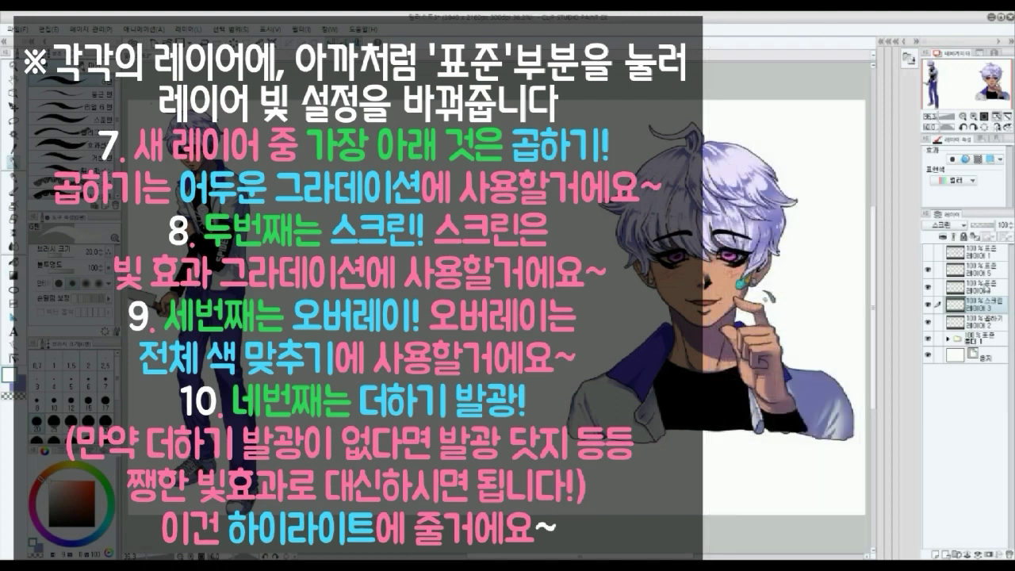
left_click(983, 287)
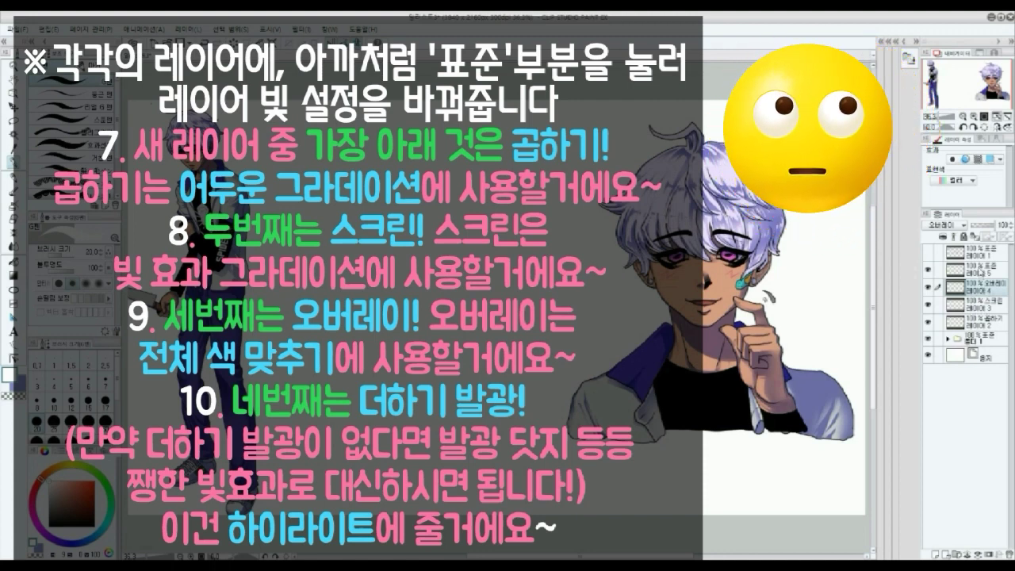
left_click(979, 270)
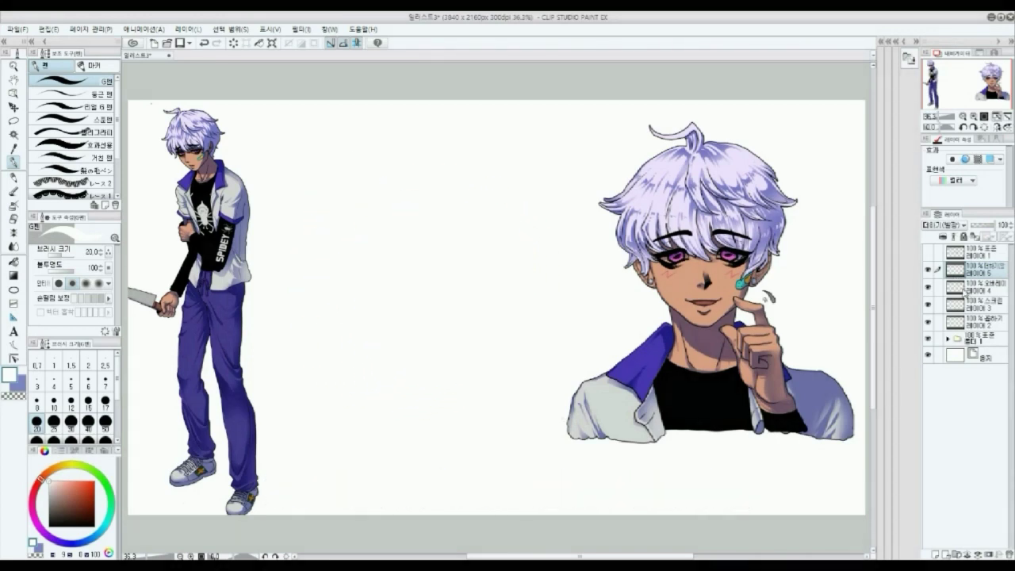
- On the new Multiply layer, select a rectangle around the full-body character and apply a muted reddish-brown gradient fading to transparent
left_click(974, 322)
key("m")
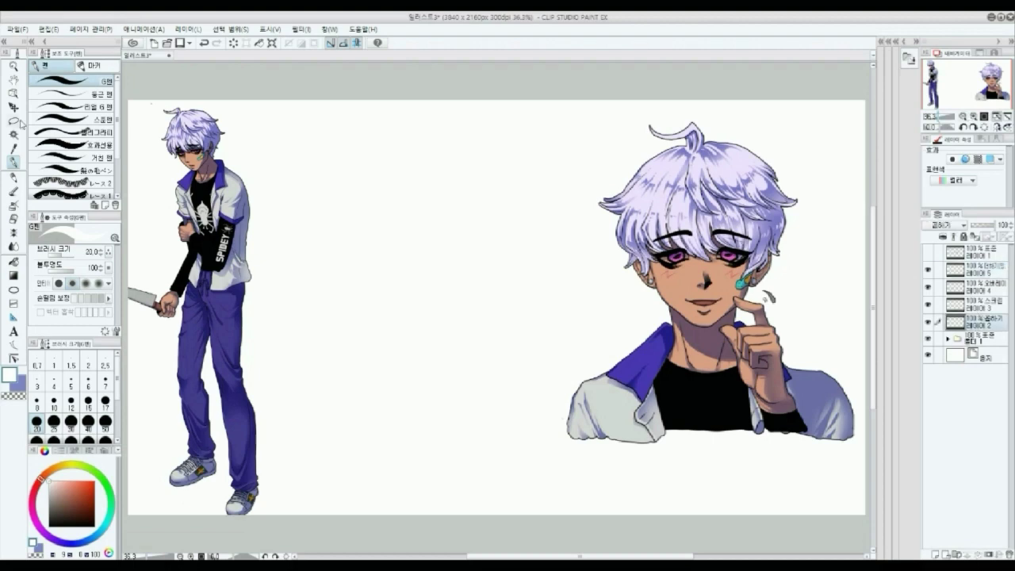
left_click_drag(124, 91, 325, 519)
left_click(14, 276)
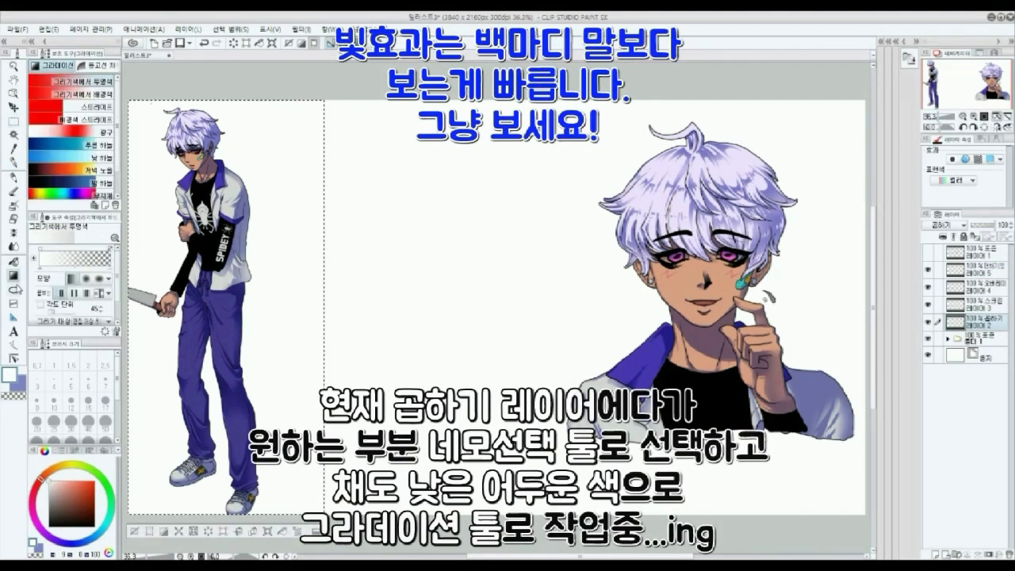
left_click(99, 94)
left_click(104, 84)
left_click(39, 483)
left_click_drag(66, 508, 66, 495)
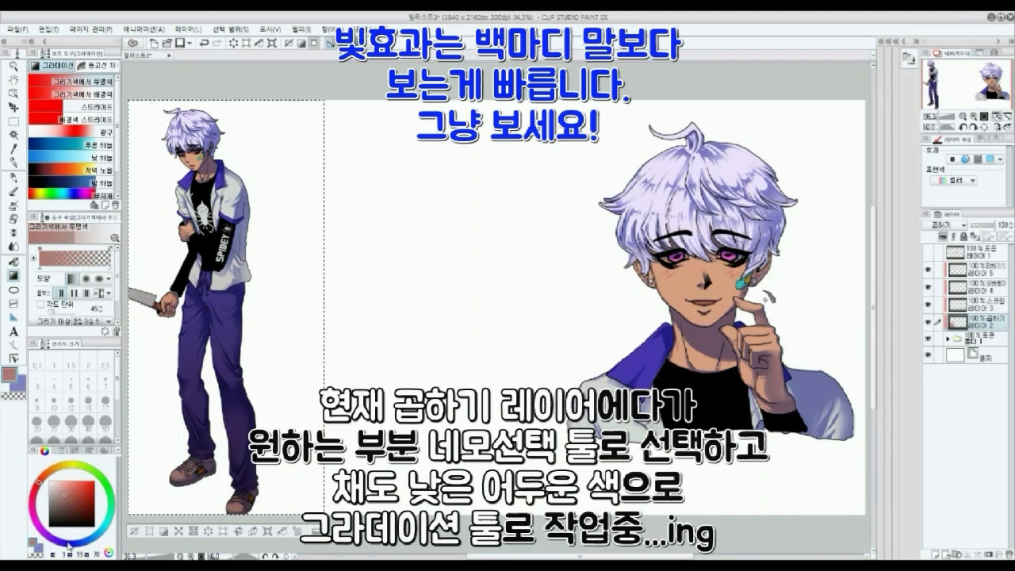
- Rework the full-body character's Multiply gradient in a dark muted blue, trying maroon as well, and lower the layer's opacity
left_click(69, 545)
left_click(66, 505)
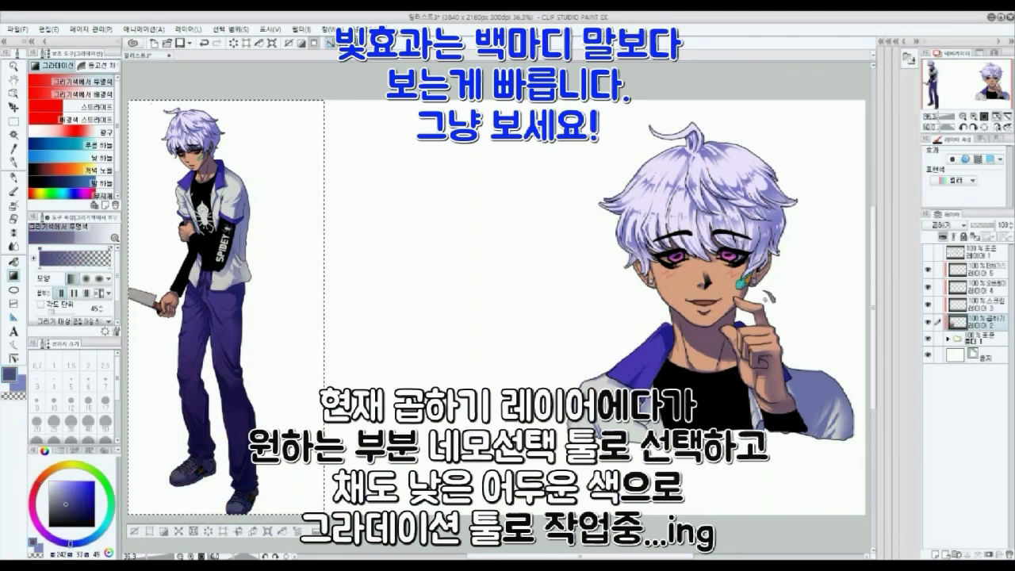
left_click_drag(995, 226, 988, 228)
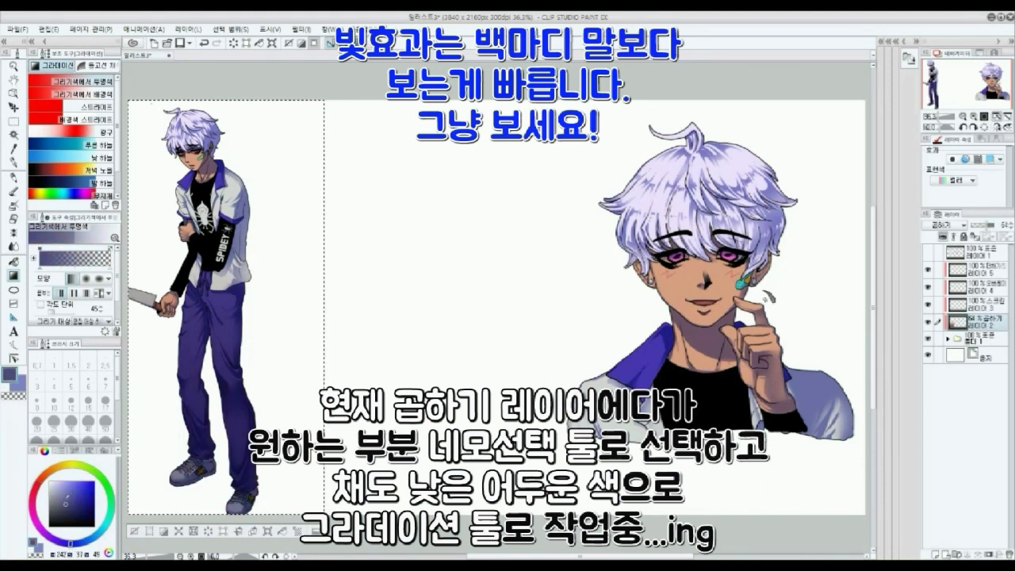
left_click(35, 496)
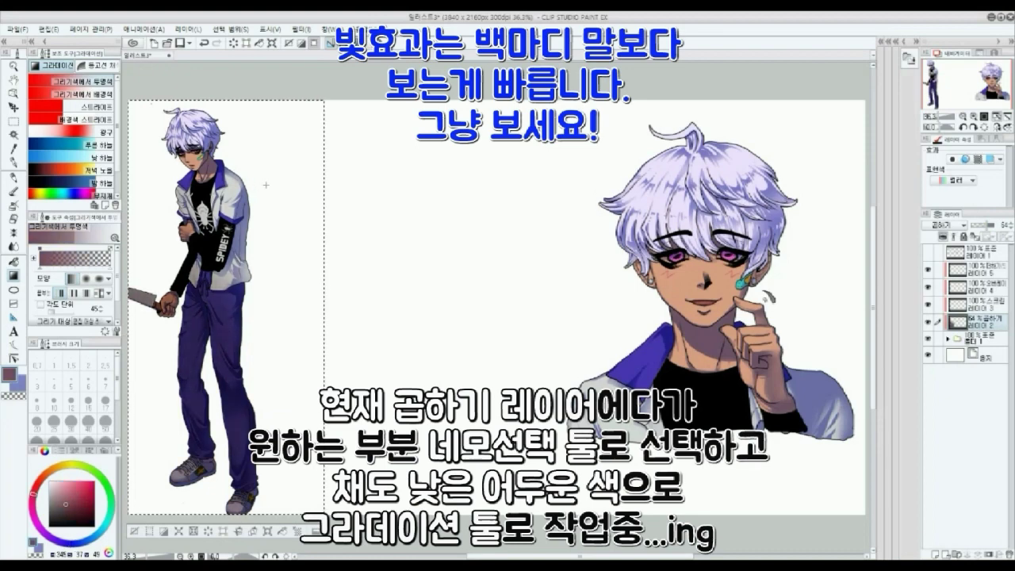
left_click(79, 546)
mouse_move(123, 191)
left_mouse_down()
mouse_move(165, 191)
mouse_move(123, 190)
left_mouse_up()
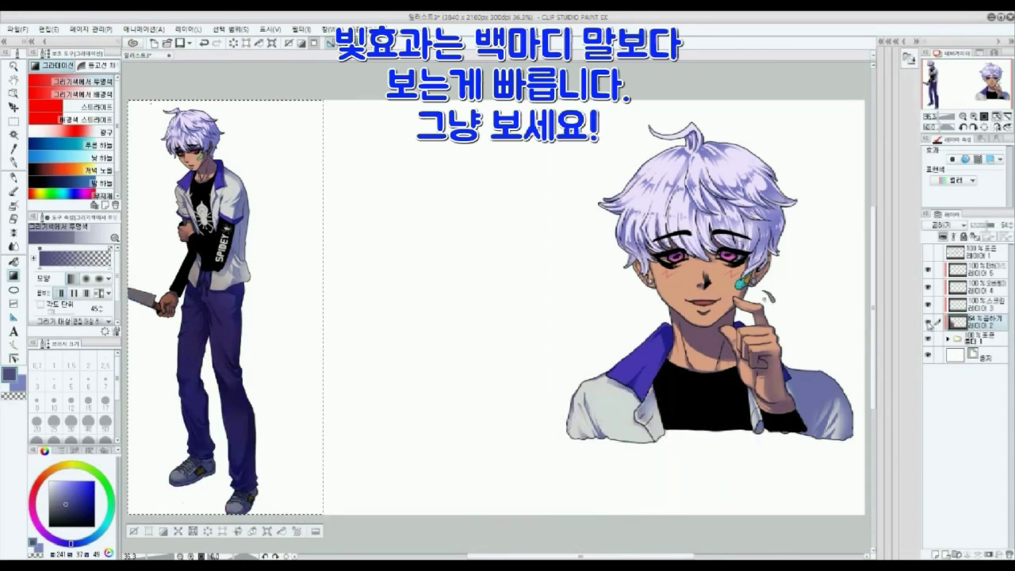
left_click_drag(988, 226, 987, 229)
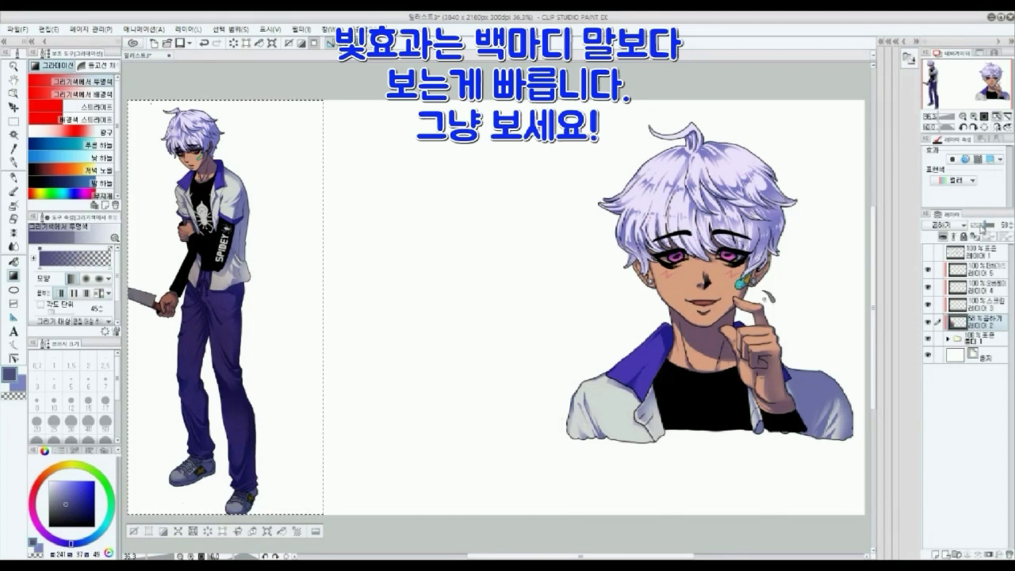
- On the Screen layer, add saturated cyan and red gradients over the full-body character's hair
left_click(971, 306)
left_click(104, 531)
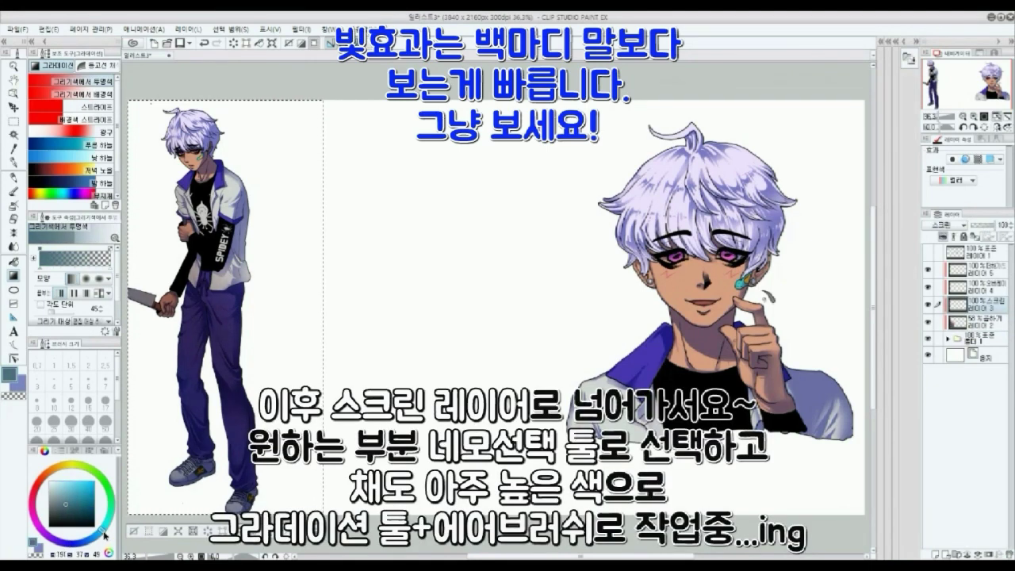
left_click_drag(103, 535, 105, 525)
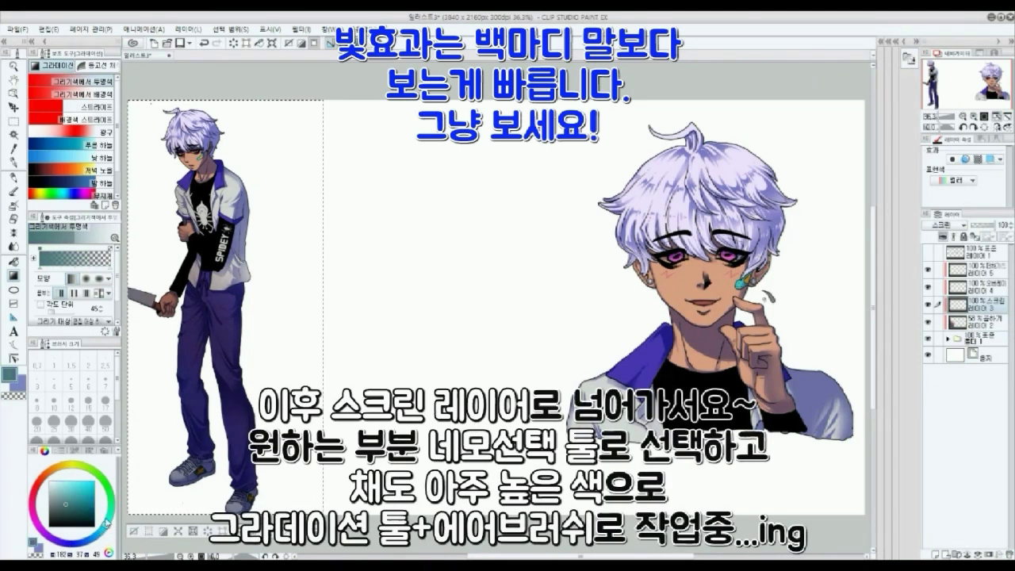
left_click(93, 482)
left_click(106, 525)
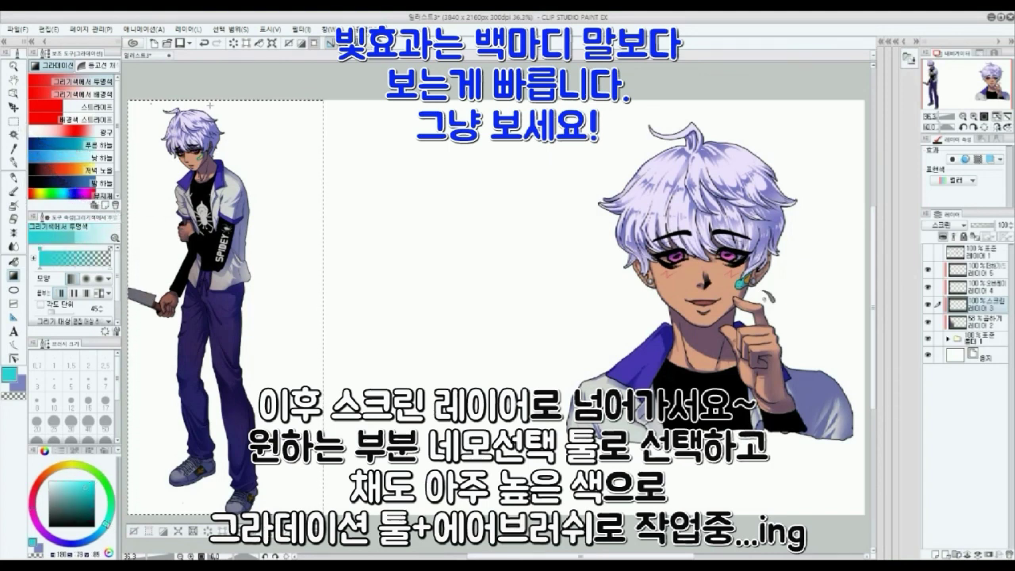
left_click_drag(217, 108, 200, 133)
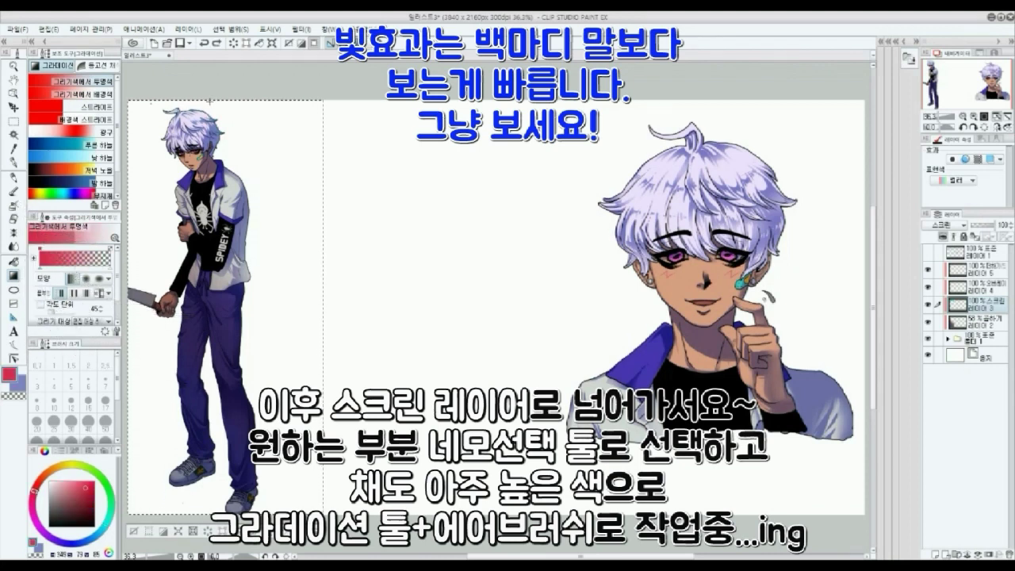
left_click_drag(209, 102, 205, 131)
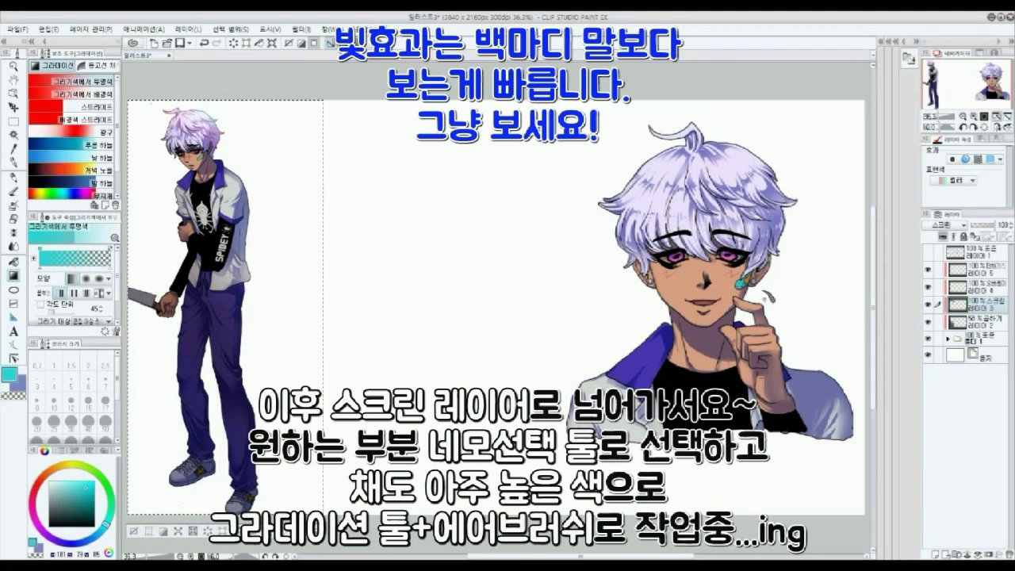
- Try a lighter cyan gradient from the top of the full-body character's hair and undo it
left_click(65, 481)
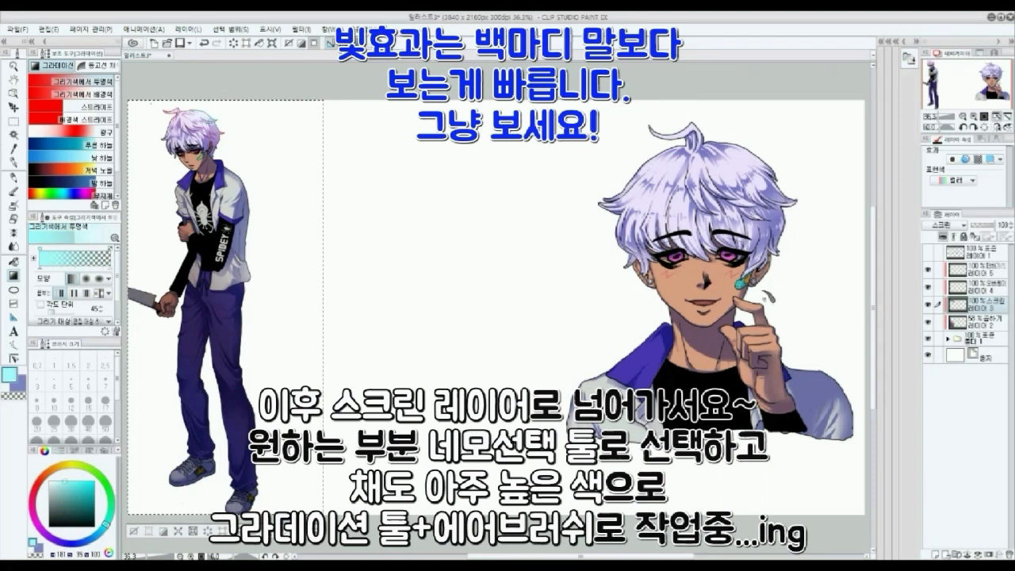
left_click_drag(212, 110, 200, 136)
key("ctrl+z")
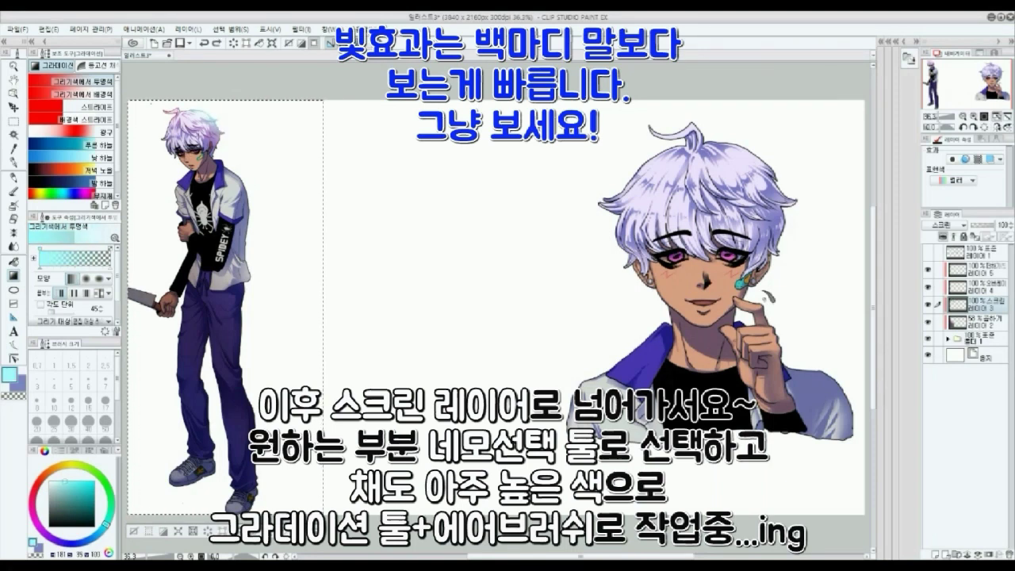
- Select a rectangle around the bust character and apply a muted reddish-brown gradient rising from its base on the Multiply layer
key("ctrl+d")
key("m")
left_click_drag(544, 86, 859, 464)
left_click(34, 498)
left_click(65, 499)
left_click(13, 275)
left_click_drag(706, 470, 708, 318)
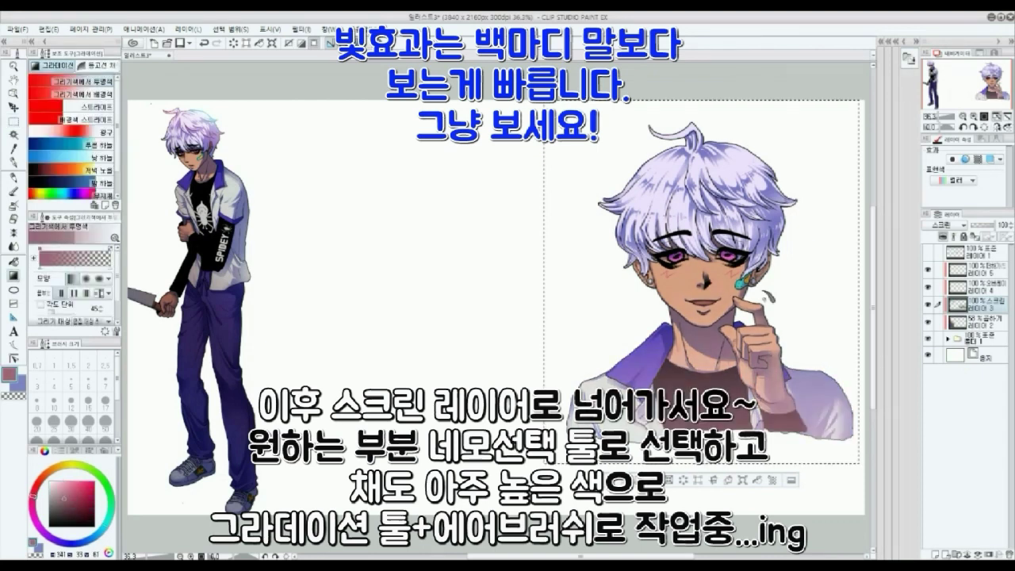
key("ctrl+z")
left_click(983, 322)
left_click_drag(703, 470, 706, 324)
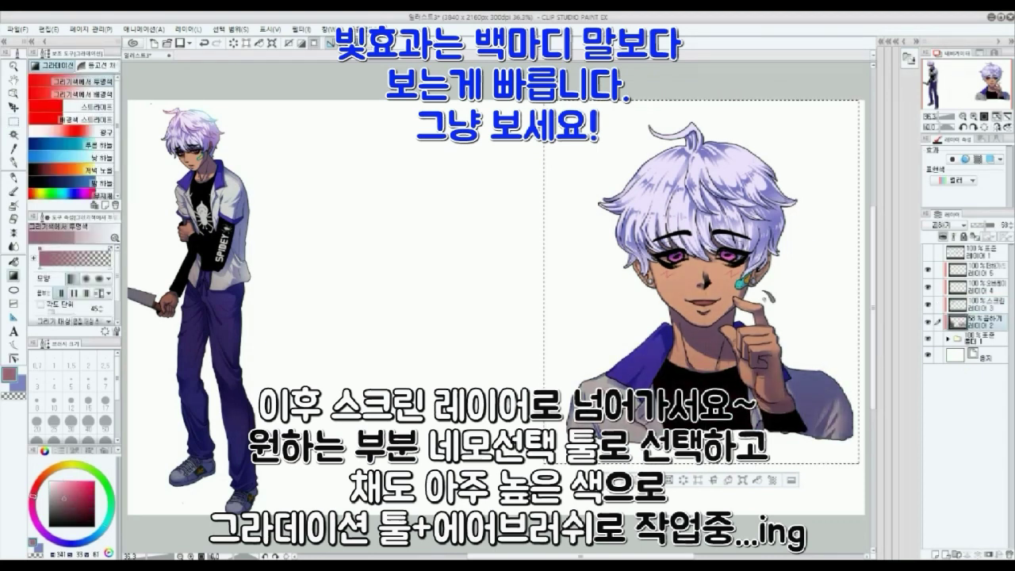
- Build up dark muted blue and maroon gradients diagonally from the bust character's lower-right shoulder on the Multiply layer
left_click(68, 544)
left_click(65, 508)
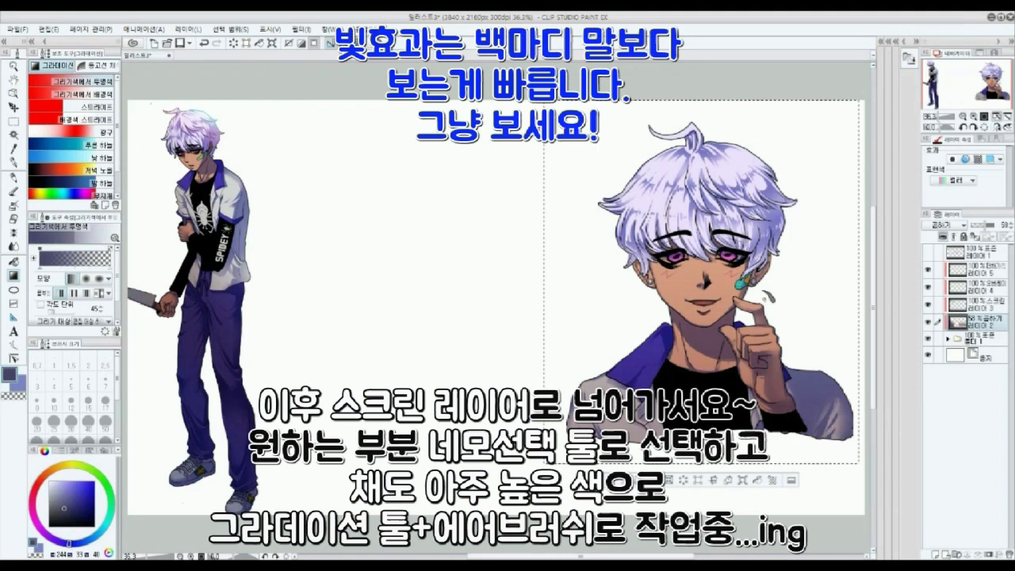
left_click_drag(813, 434, 738, 361)
left_click(35, 487)
left_click_drag(794, 414, 737, 327)
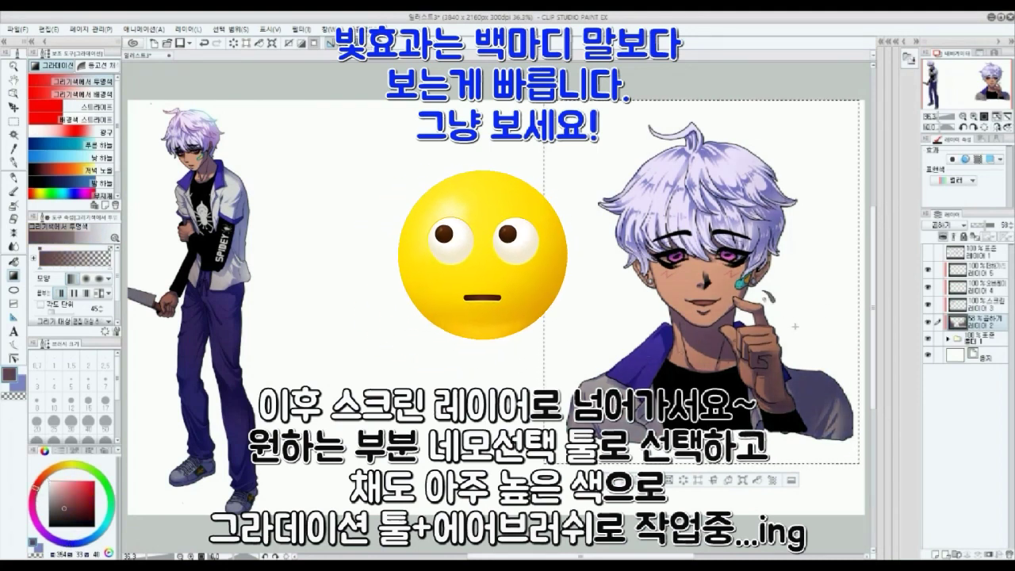
left_click(72, 544)
left_click_drag(834, 441, 787, 336)
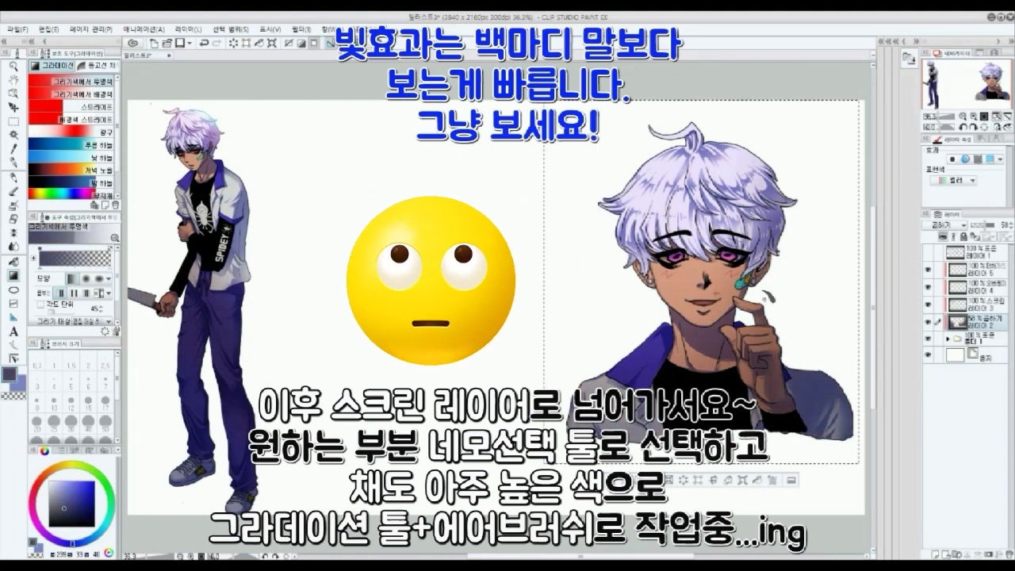
- On the Screen layer, add saturated red and light cyan gradients over the bust character's hair
left_click(981, 307)
left_click(37, 493)
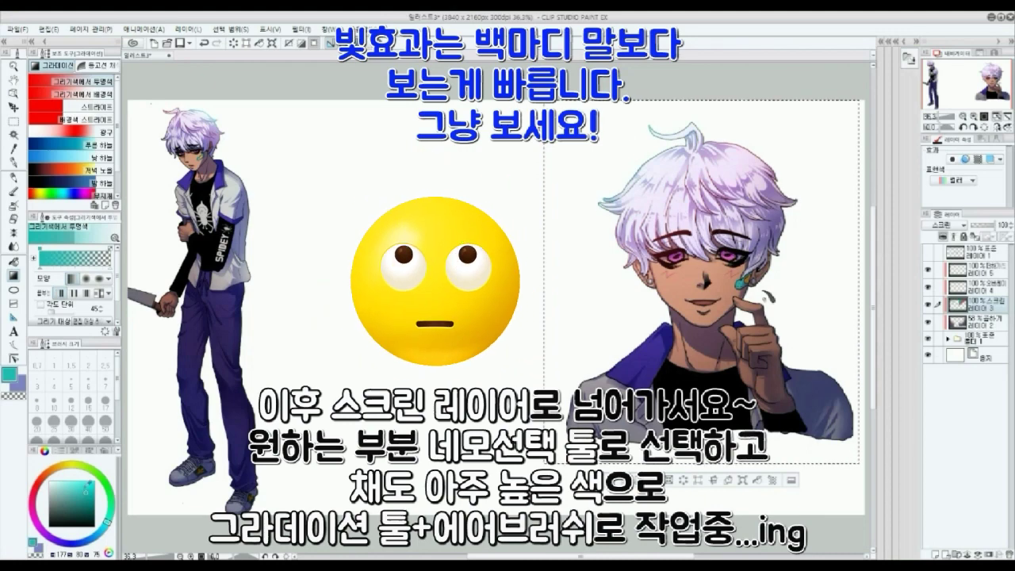
left_click_drag(87, 491, 65, 482)
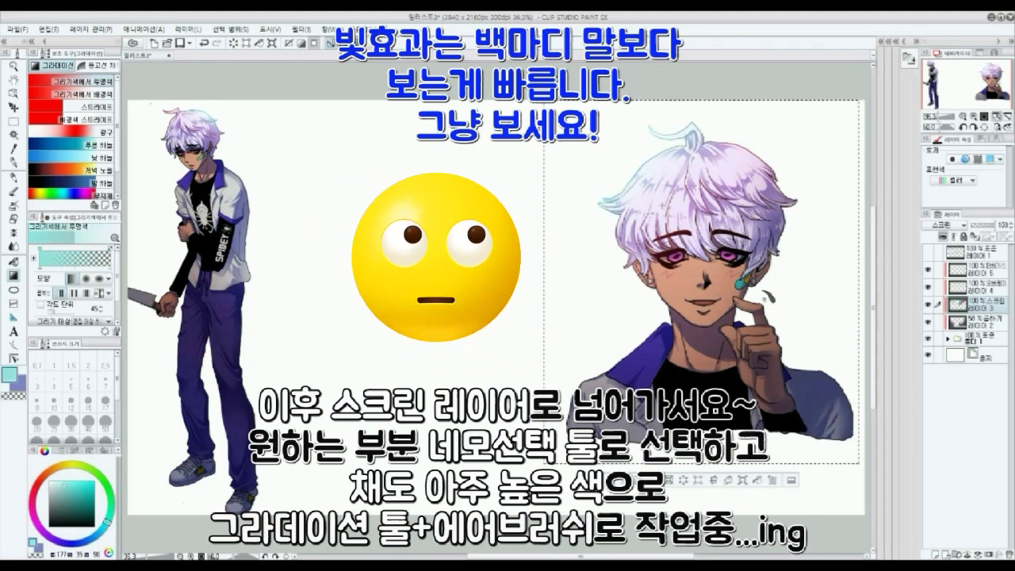
- Airbrush a saturated orange glow over the lower half of both of the bust character's eyes, using brush size 50 and density 100
left_click(13, 204)
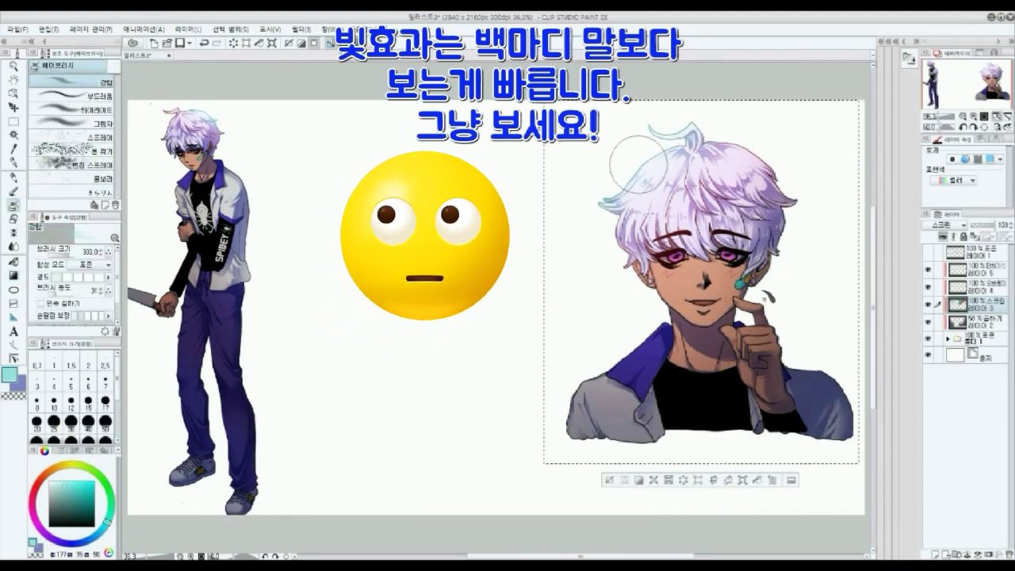
left_click_drag(993, 227, 997, 226)
left_click(947, 116)
left_click_drag(959, 89, 979, 86)
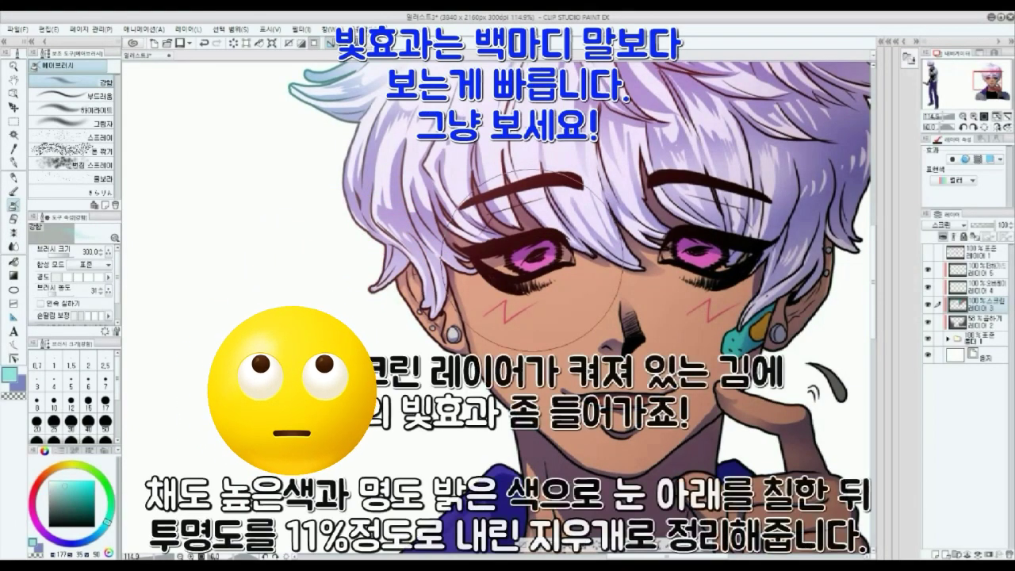
left_click(105, 424)
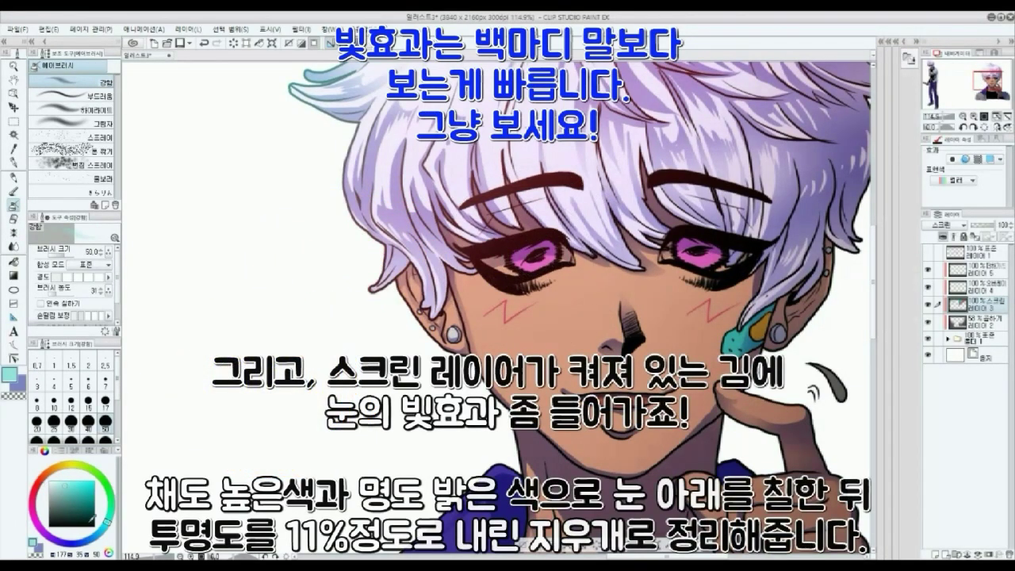
left_click(57, 467)
left_click_drag(519, 266, 555, 262)
key("ctrl+z")
left_click(90, 484)
mouse_move(715, 259)
left_mouse_down()
mouse_move(684, 262)
mouse_move(708, 260)
left_mouse_up()
left_click(73, 294)
left_click_drag(525, 270, 555, 261)
left_click_drag(679, 264, 718, 261)
left_click_drag(513, 273, 555, 262)
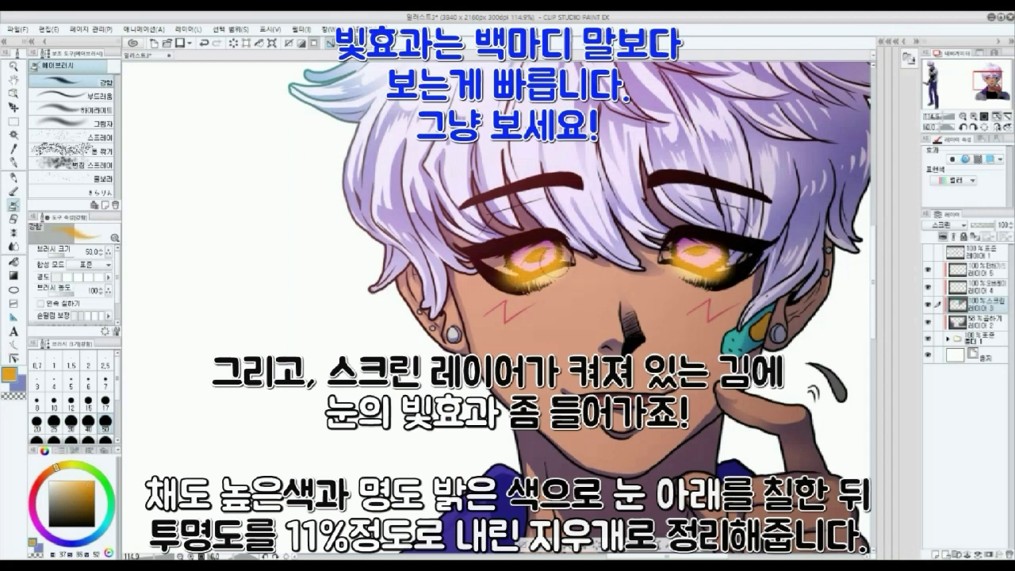
left_click_drag(677, 262, 716, 262)
- Brighten the centres of the bust character's irises with pale yellow and trim the spilled glow with the Soft eraser
left_click(66, 480)
left_click(64, 466)
left_click_drag(542, 267, 535, 271)
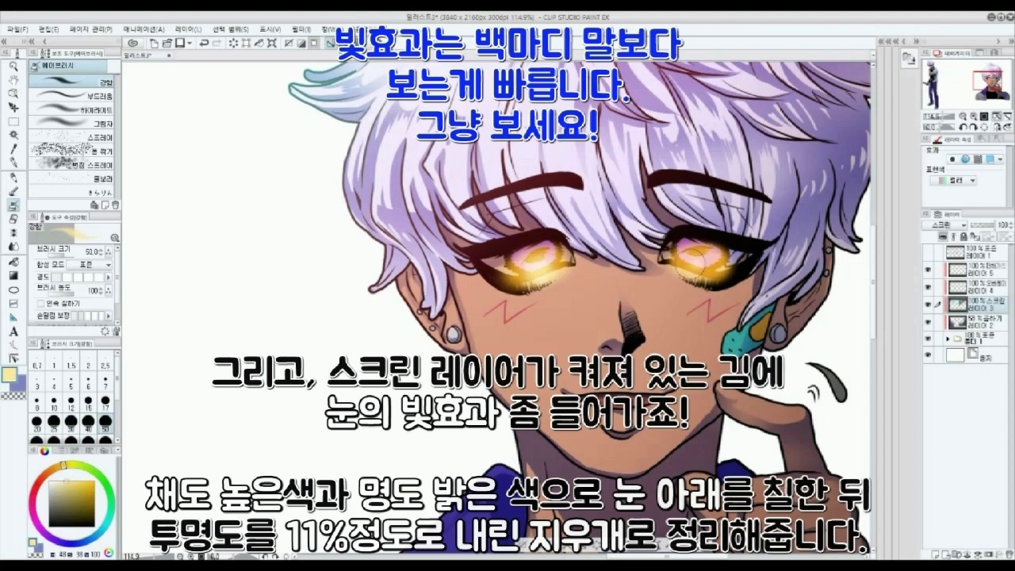
left_click_drag(690, 264, 708, 255)
key("e")
mouse_move(507, 291)
left_mouse_down()
mouse_move(555, 281)
mouse_move(547, 266)
left_mouse_up()
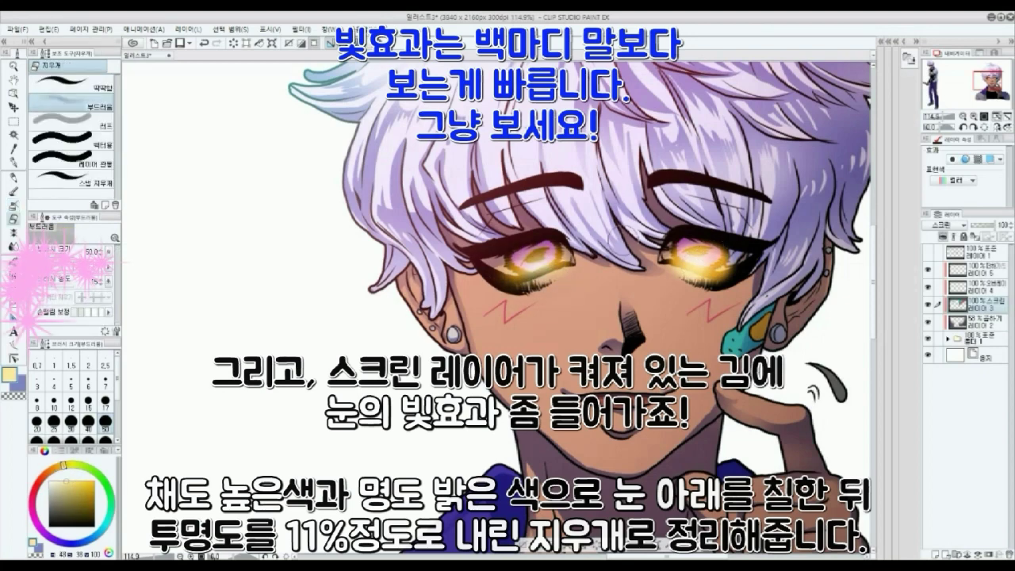
left_click_drag(676, 259, 718, 269)
mouse_move(654, 273)
left_mouse_down()
mouse_move(758, 263)
mouse_move(726, 252)
left_mouse_up()
- Airbrush an orange-to-yellow glow over both of the full-body character's eyes with a small brush on the Screen layer
left_click_drag(603, 285, 604, 271)
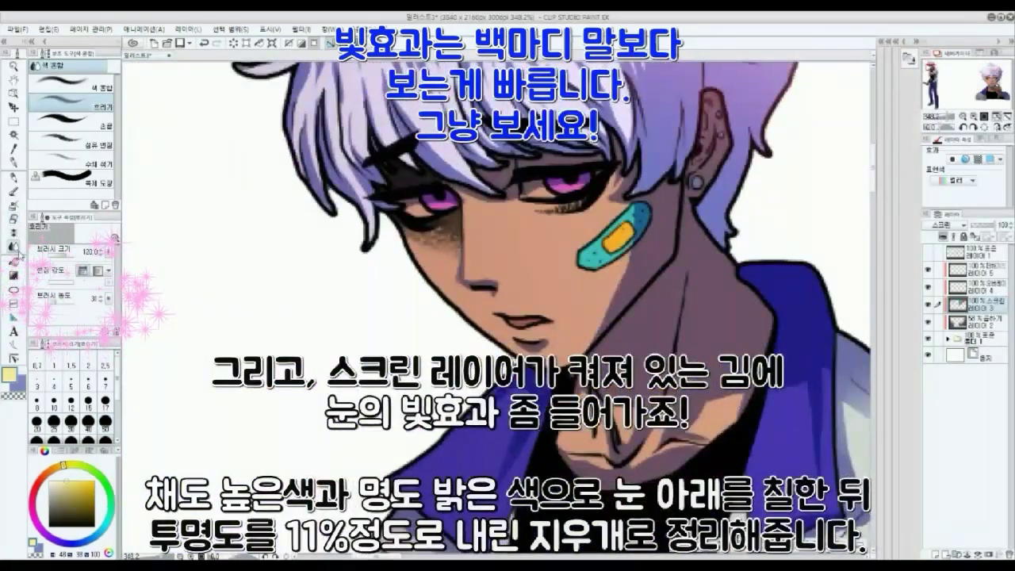
left_click(14, 204)
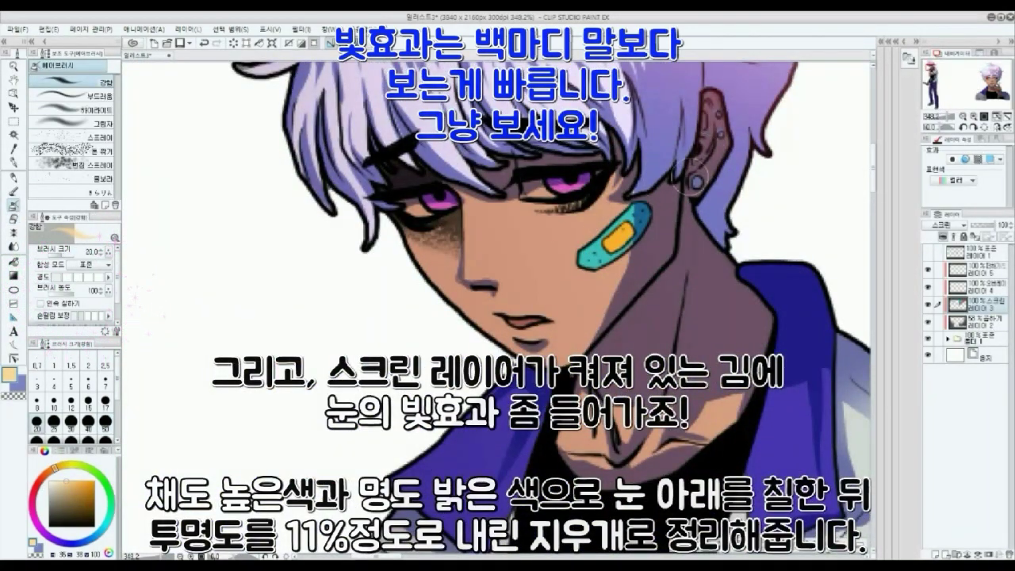
key("bracketleft")
key("bracketleft")
mouse_move(597, 187)
left_mouse_down()
mouse_move(568, 188)
mouse_move(589, 188)
left_mouse_up()
left_click(85, 491)
key("ctrl+z")
key("ctrl+z")
left_click_drag(422, 208, 453, 206)
left_click(69, 465)
mouse_move(568, 191)
left_mouse_down()
mouse_move(595, 190)
mouse_move(542, 198)
left_mouse_up()
left_click(64, 481)
- Trim the glow around the full-body character's eyes with the Soft eraser at size 10 and lower the Screen layer's opacity to 87%
key("e")
key("bracketleft")
key("bracketleft")
key("bracketleft")
left_click_drag(454, 204, 424, 216)
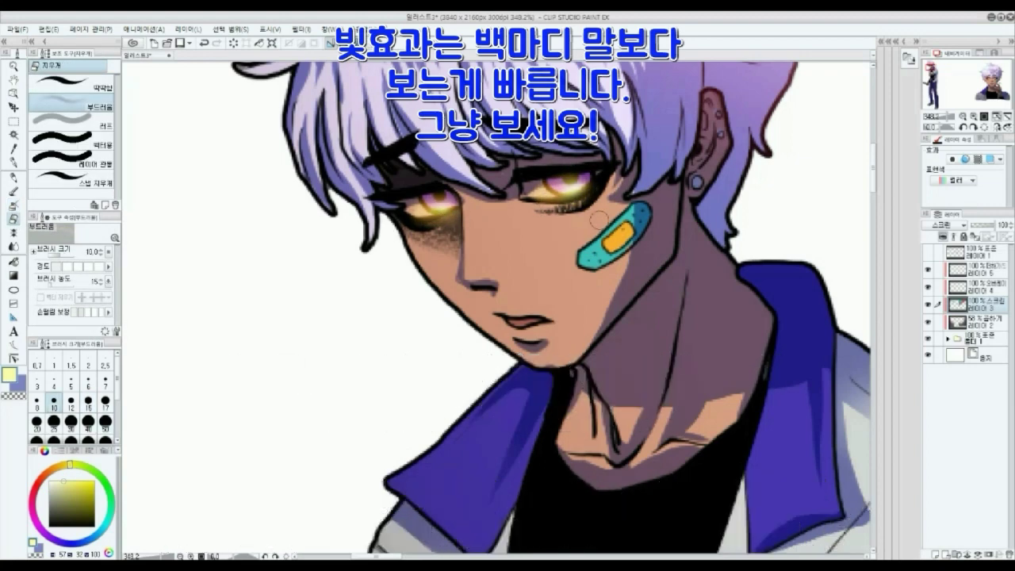
left_click(997, 125)
left_click_drag(996, 227, 992, 227)
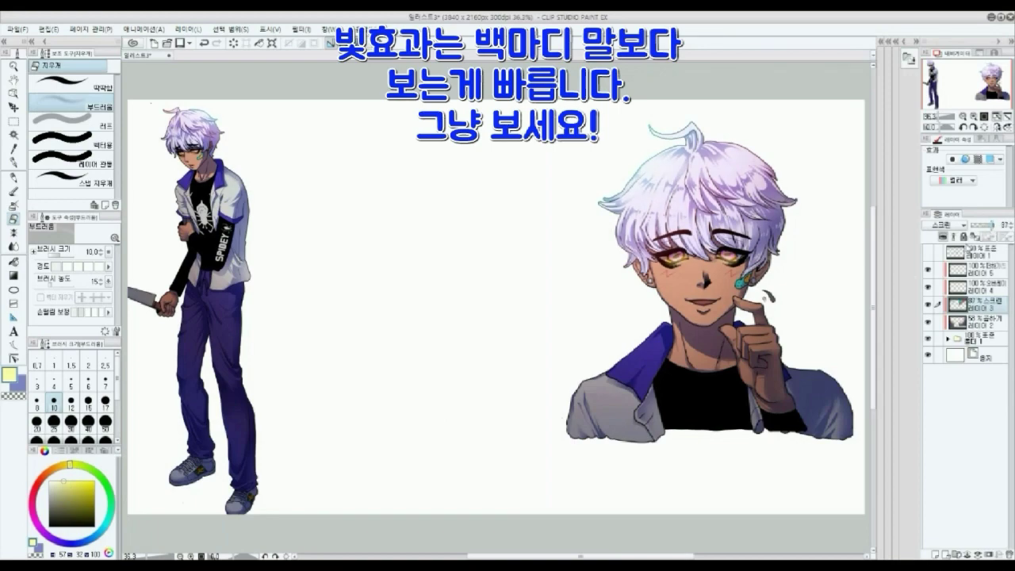
- On the Add (Glow) layer, airbrush orange at size 50 onto the lower centre of both of the bust character's irises
left_click(948, 270)
left_click(929, 271)
left_click(984, 117)
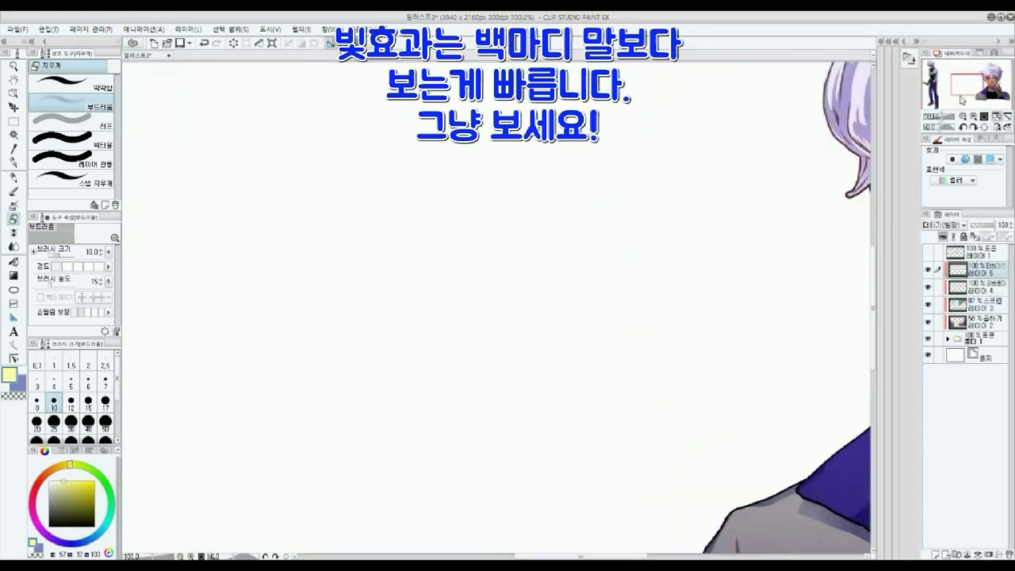
left_click_drag(980, 85, 987, 80)
left_click(974, 117)
left_click(963, 117)
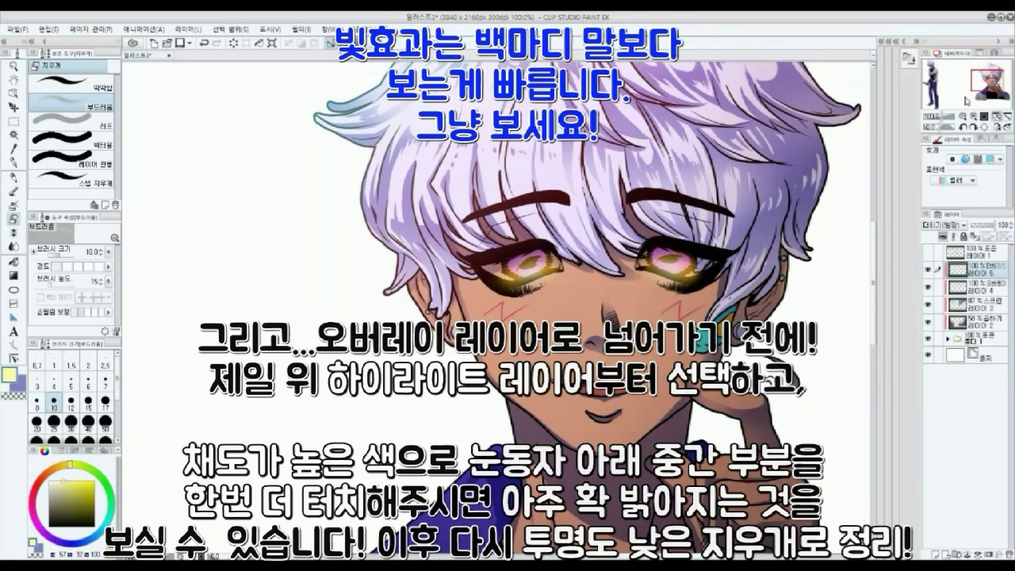
left_click_drag(54, 486, 55, 468)
left_click(13, 209)
key("bracketleft")
key("bracketleft")
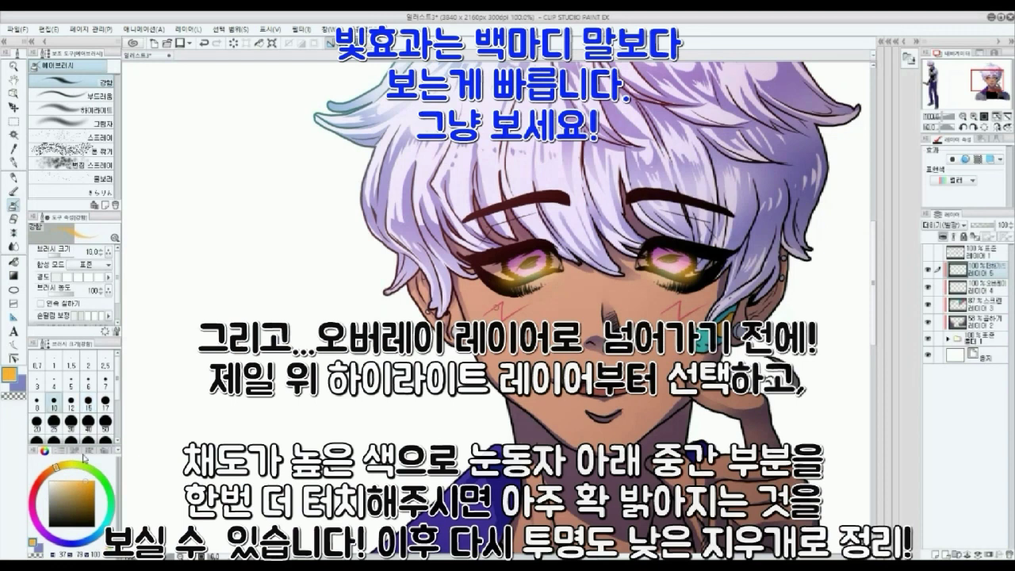
key("bracketright")
key("bracketright")
key("bracketright")
key("bracketright")
key("bracketright")
key("bracketright")
key("bracketright")
key("bracketright")
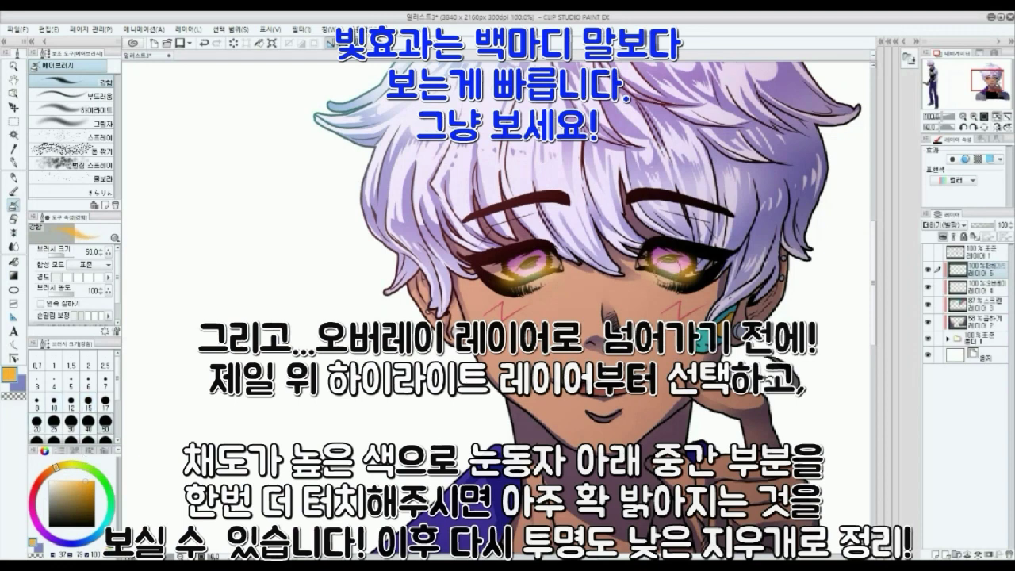
left_click_drag(663, 270, 674, 268)
left_click_drag(527, 274, 537, 271)
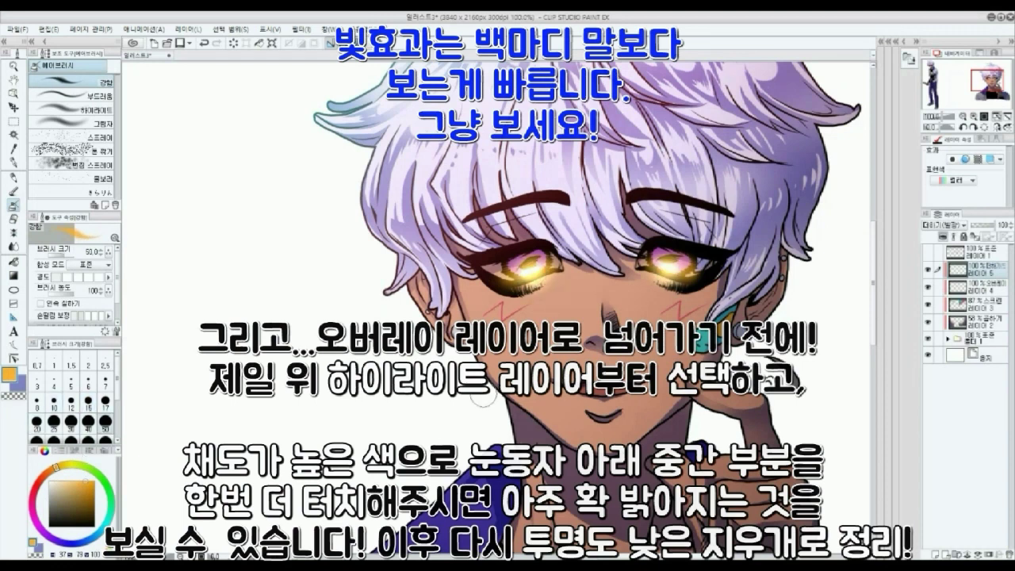
- Soften the edges of the bust character's new eye glow with the Soft eraser at size 40
left_click(20, 223)
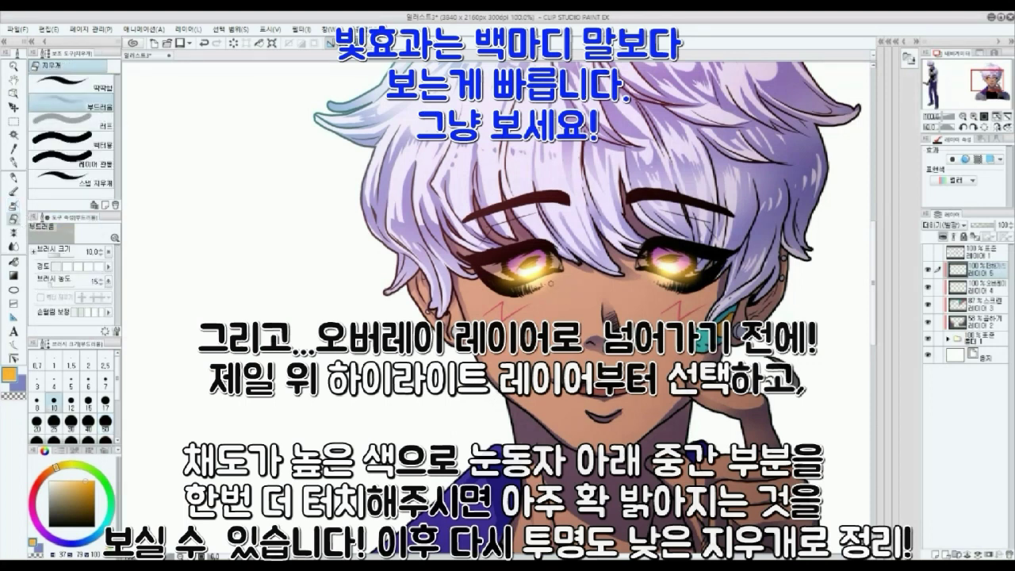
key("bracketright")
key("bracketright")
key("bracketright")
key("bracketright")
key("bracketright")
key("bracketright")
key("bracketright")
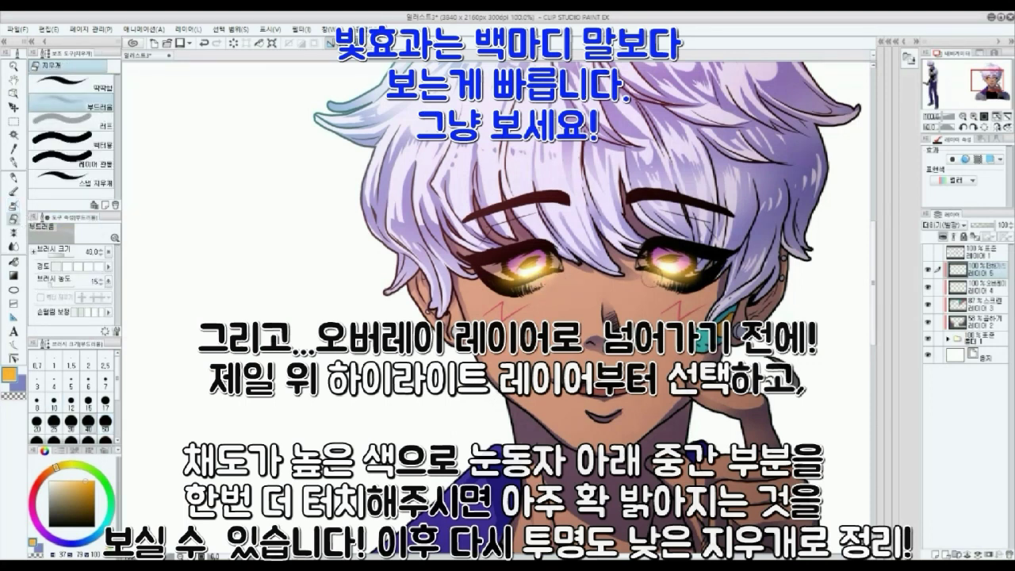
left_click_drag(654, 277, 682, 277)
left_click_drag(544, 263, 523, 269)
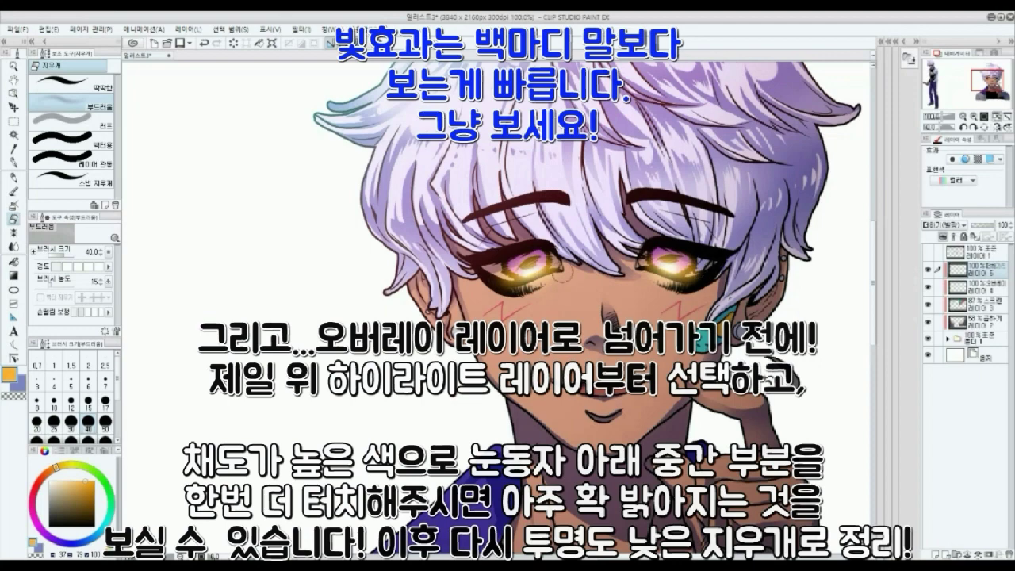
- Draw pale cream highlights on the bust character's eyes and face with the G-pen at size 8
key("p")
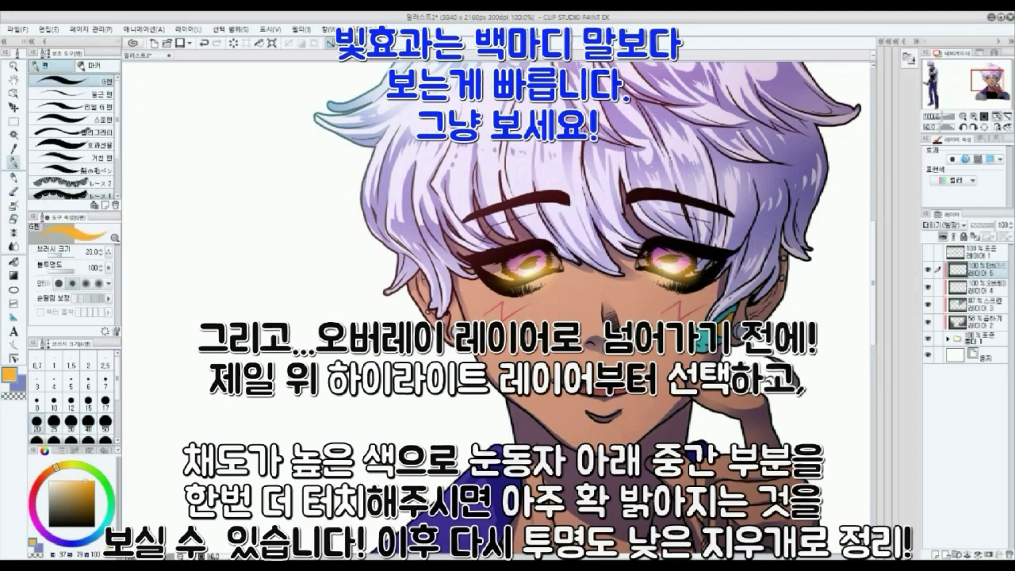
key("bracketleft")
key("bracketleft")
key("bracketleft")
key("bracketleft")
key("bracketleft")
left_click_drag(496, 275, 513, 268)
left_click(60, 483)
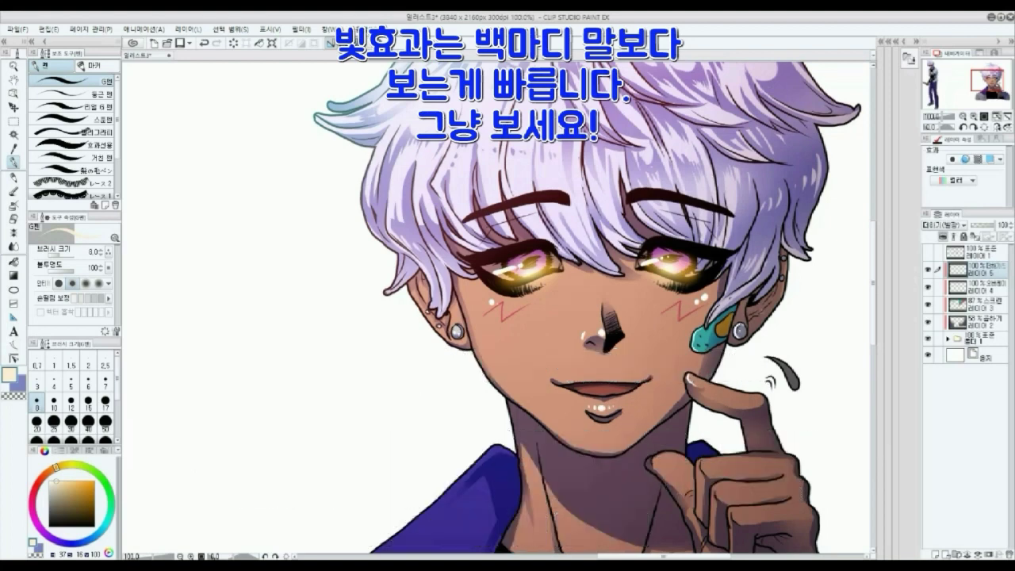
- Airbrush orange at size 15 onto the full-body character's irises on the Add (Glow) layer and soften it with the Soft eraser
left_click_drag(238, 309, 833, 309)
scroll(444, 87, "up", 6)
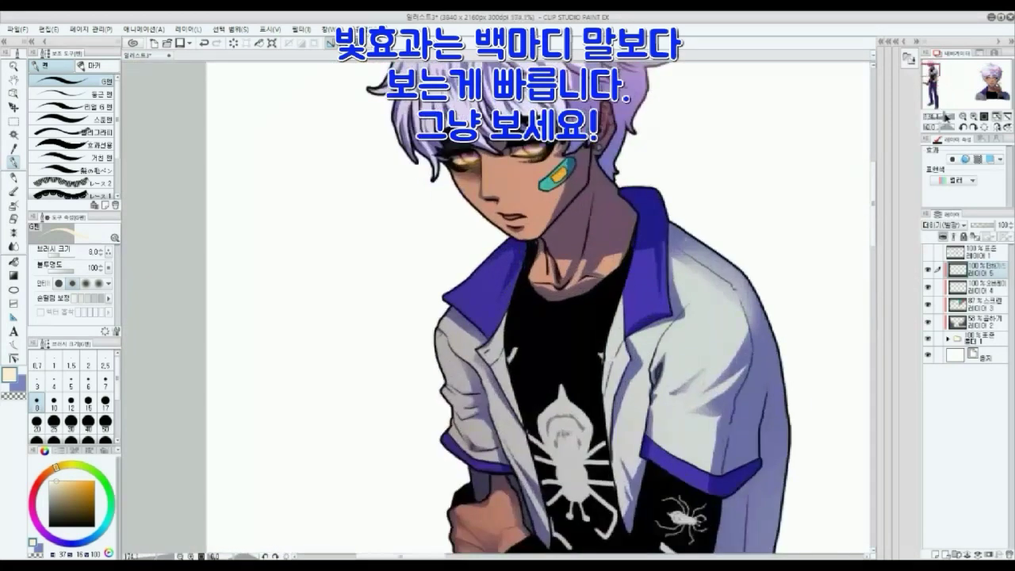
left_click(93, 481)
left_click(13, 206)
key("bracketleft")
key("bracketleft")
key("bracketleft")
key("bracketleft")
key("bracketleft")
key("bracketleft")
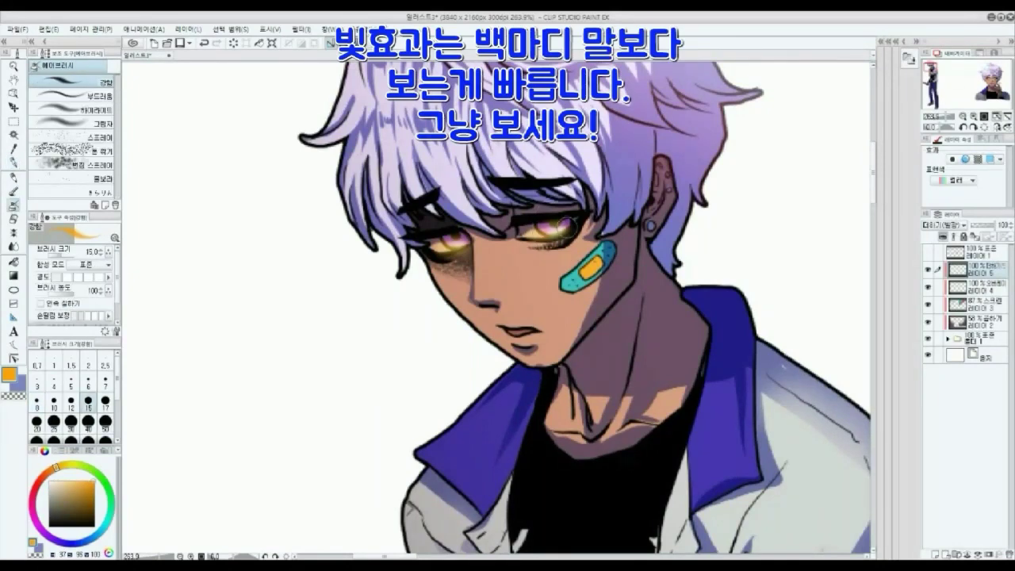
left_click_drag(560, 228, 551, 234)
left_click_drag(450, 245, 461, 248)
key("e")
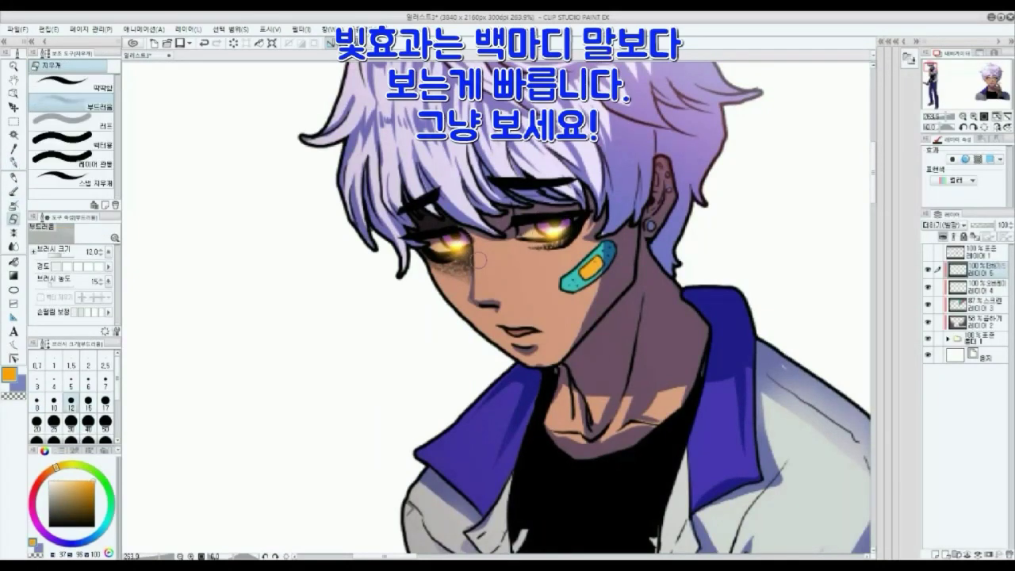
mouse_move(446, 245)
left_mouse_down()
mouse_move(458, 248)
mouse_move(433, 242)
mouse_move(444, 246)
left_mouse_up()
- Draw pale cream G-pen highlights across the full-body character's eyes and fade them with the Soft eraser at size 10
left_click(55, 482)
left_click(14, 163)
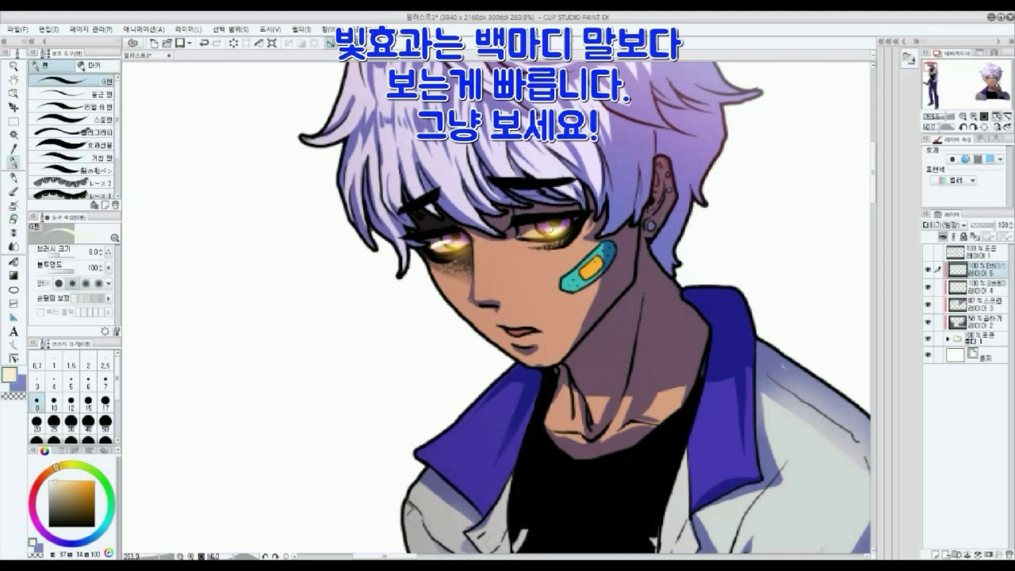
left_click_drag(548, 227, 527, 233)
left_click(16, 217)
left_click_drag(529, 227, 538, 235)
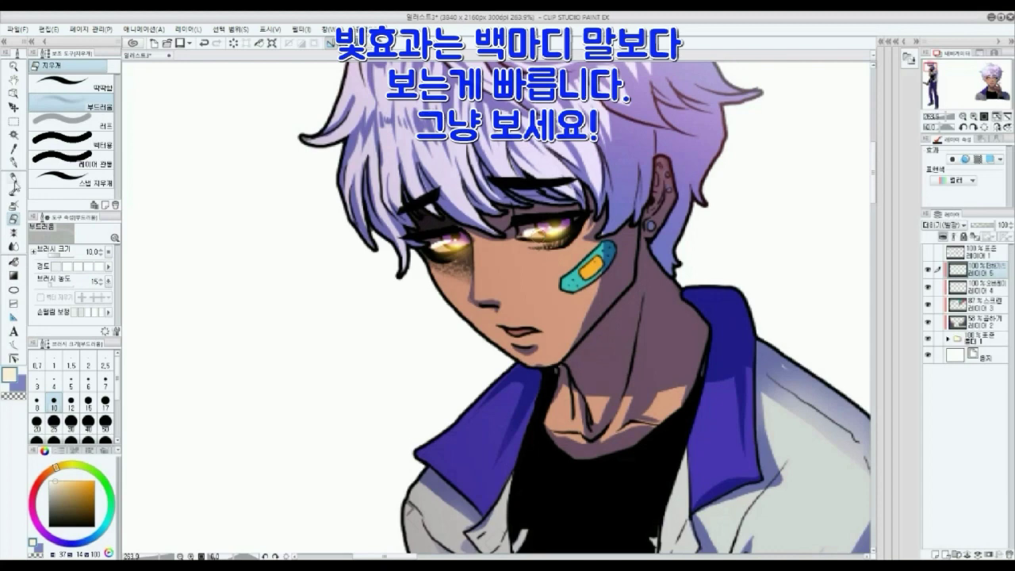
- Draw pale cream highlights on the full-body character's nose, lips, cheek and bandage with the G-pen at size 4
left_click(14, 162)
key("bracketleft")
key("bracketleft")
key("bracketleft")
key("bracketleft")
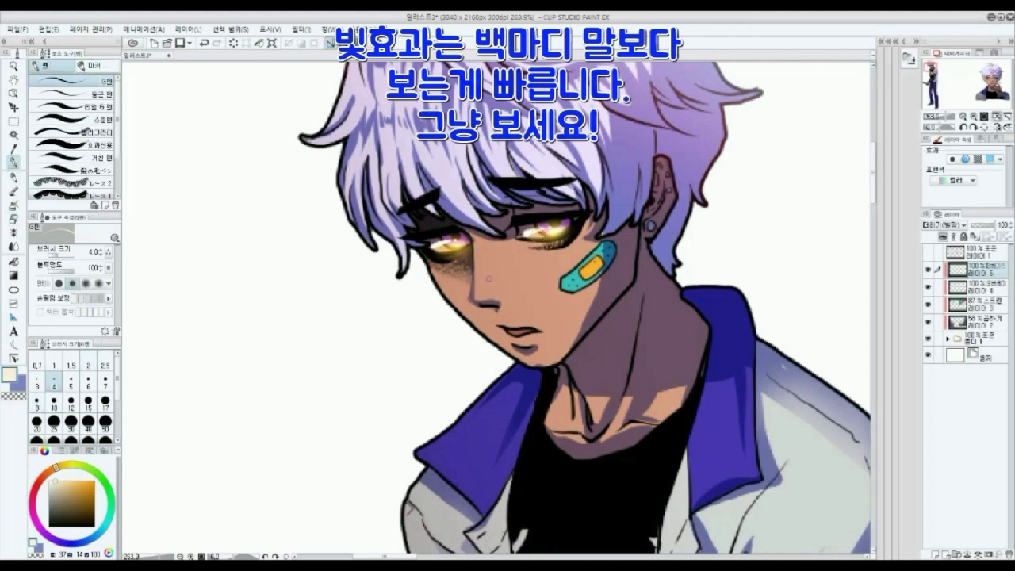
left_click_drag(473, 255, 475, 300)
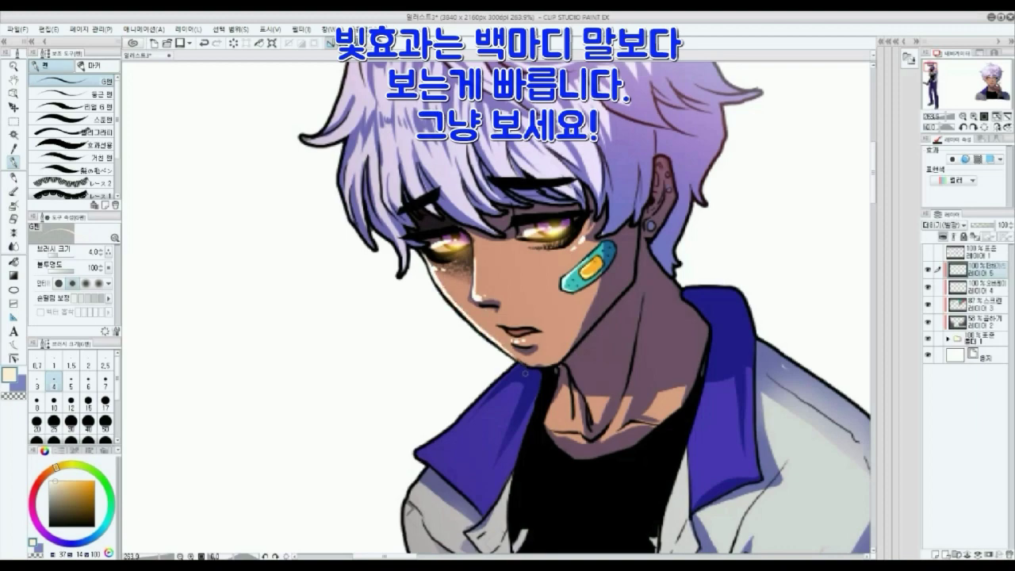
- Sample the reddish-brown skin colour from the folded arm's hand and dot small G-pen highlights on the knuckles of both hands
left_click_drag(508, 476, 523, 159)
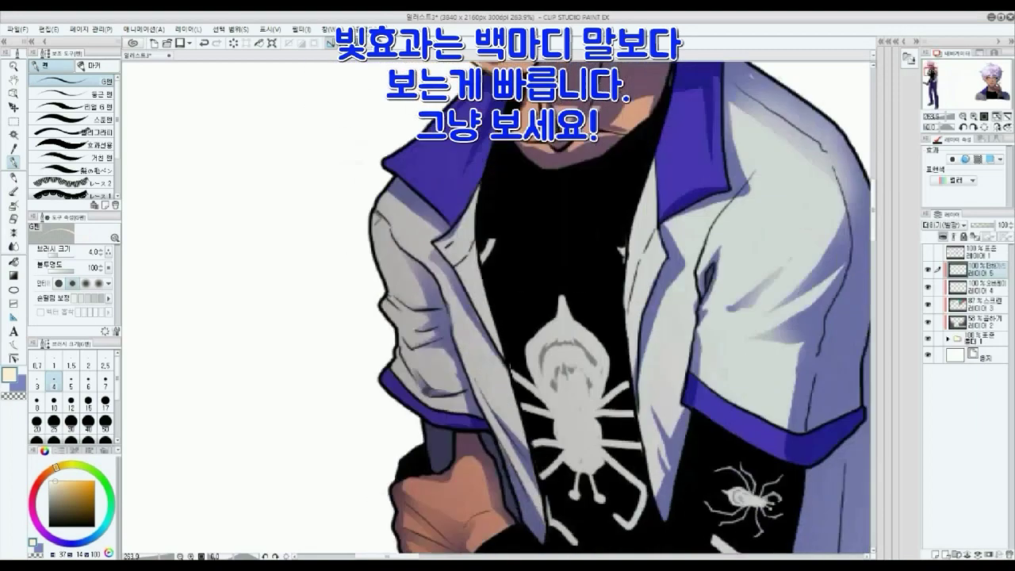
left_click_drag(476, 484, 607, 186)
left_click(583, 222, "alt")
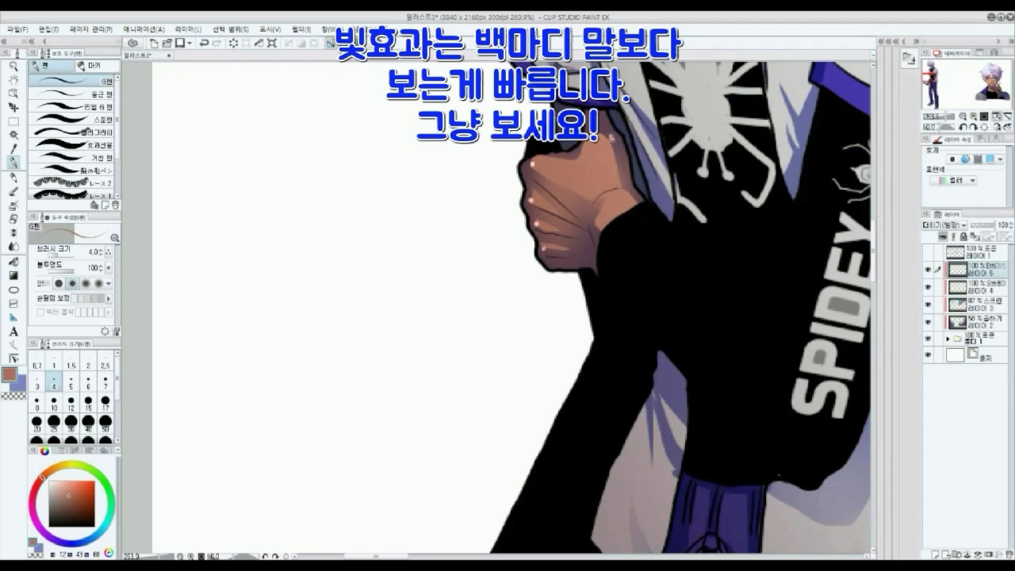
left_click_drag(607, 444, 704, 93)
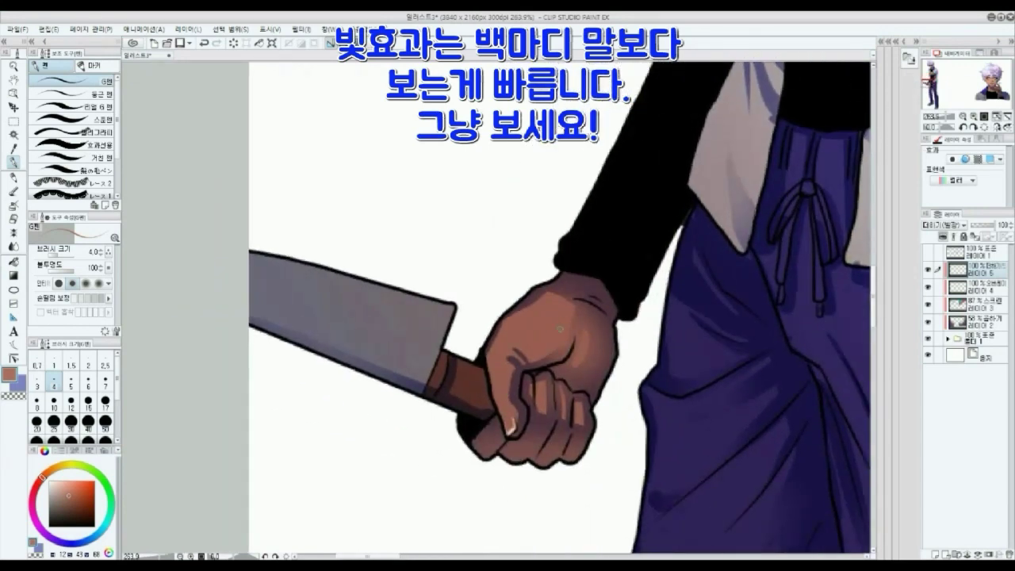
- Paint bright diagonal reflection bands across the knife blade with the G-pen at size 7
key("bracketright")
key("bracketright")
key("bracketright")
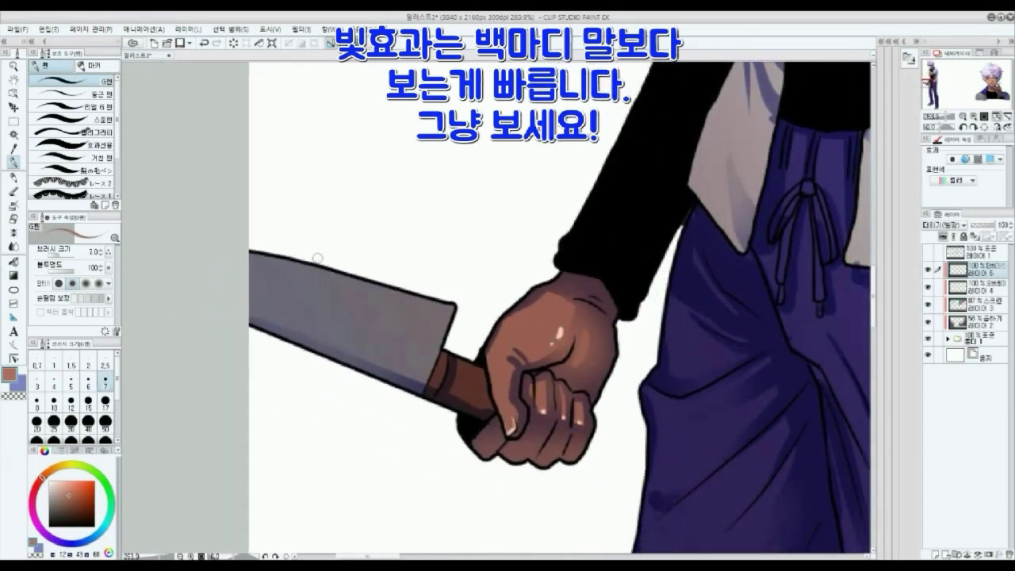
left_click_drag(316, 260, 353, 370)
mouse_move(345, 270)
left_mouse_down()
mouse_move(381, 380)
mouse_move(362, 373)
left_mouse_up()
left_click_drag(276, 259, 304, 350)
mouse_move(254, 253)
left_mouse_down()
mouse_move(276, 264)
mouse_move(308, 348)
left_mouse_up()
left_click_drag(293, 261, 322, 353)
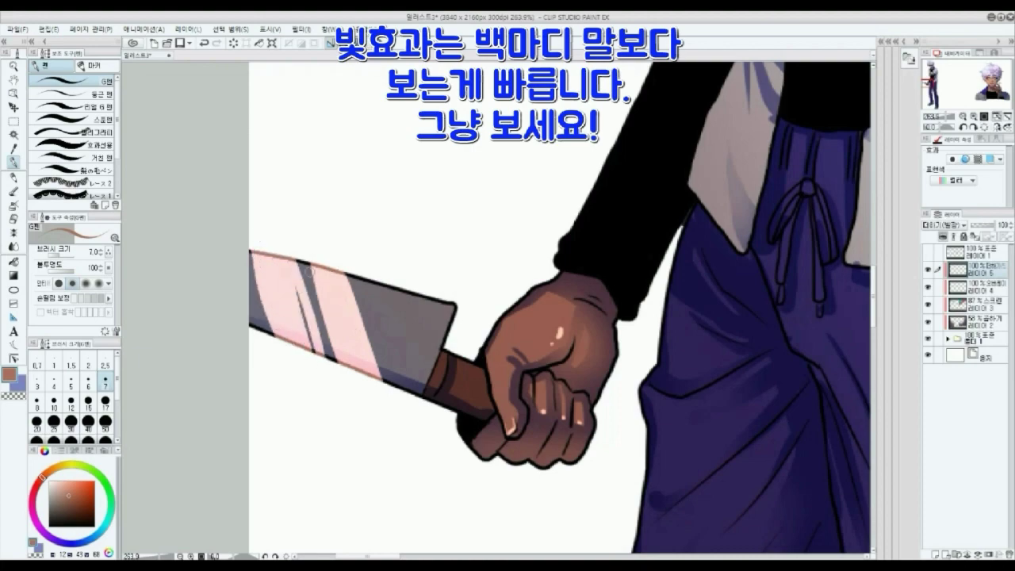
left_click_drag(361, 279, 401, 389)
mouse_move(384, 284)
left_mouse_down()
mouse_move(422, 396)
mouse_move(430, 371)
left_mouse_up()
left_click_drag(423, 296, 447, 352)
- Draw rim light along the full-body character's collar, jacket edge and sleeve folds with the size 7 G-pen
left_click(947, 119)
left_click_drag(947, 118, 944, 118)
left_click_drag(929, 82, 930, 68)
mouse_move(539, 315)
left_mouse_down()
mouse_move(535, 328)
mouse_move(467, 357)
left_mouse_up()
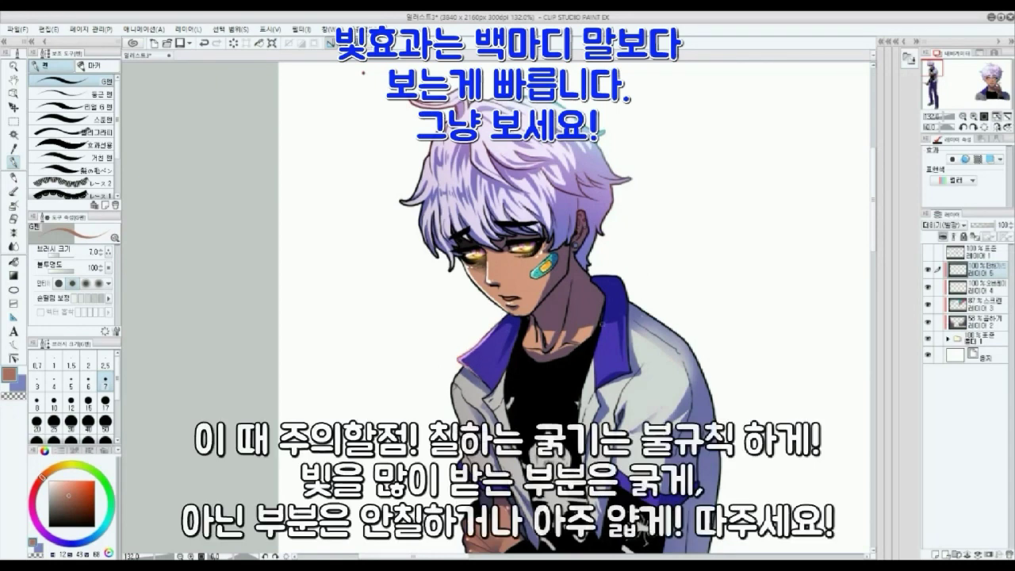
left_click_drag(607, 300, 581, 405)
left_click_drag(461, 368, 455, 416)
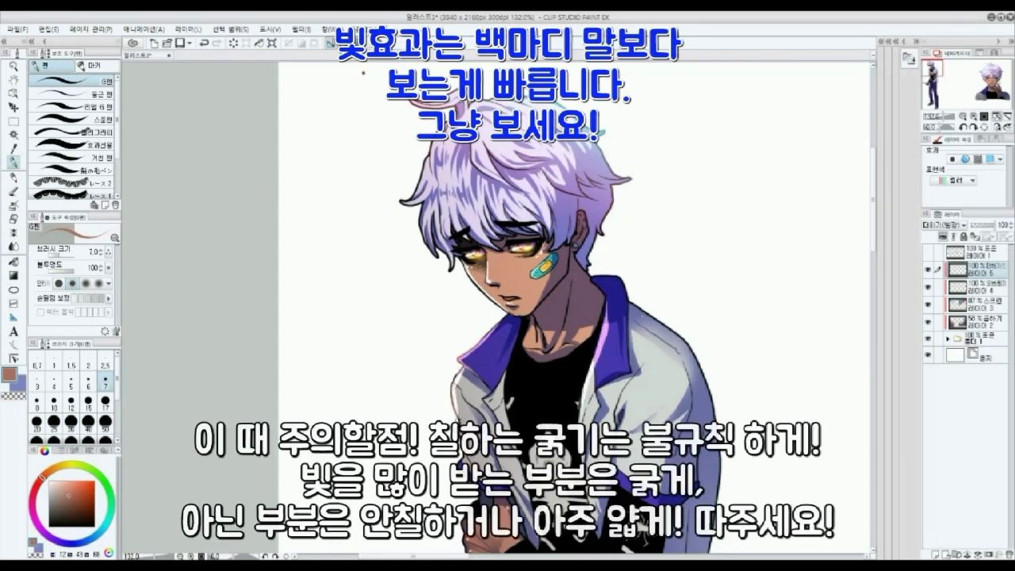
left_click_drag(638, 389, 629, 414)
left_click_drag(555, 536, 587, 278)
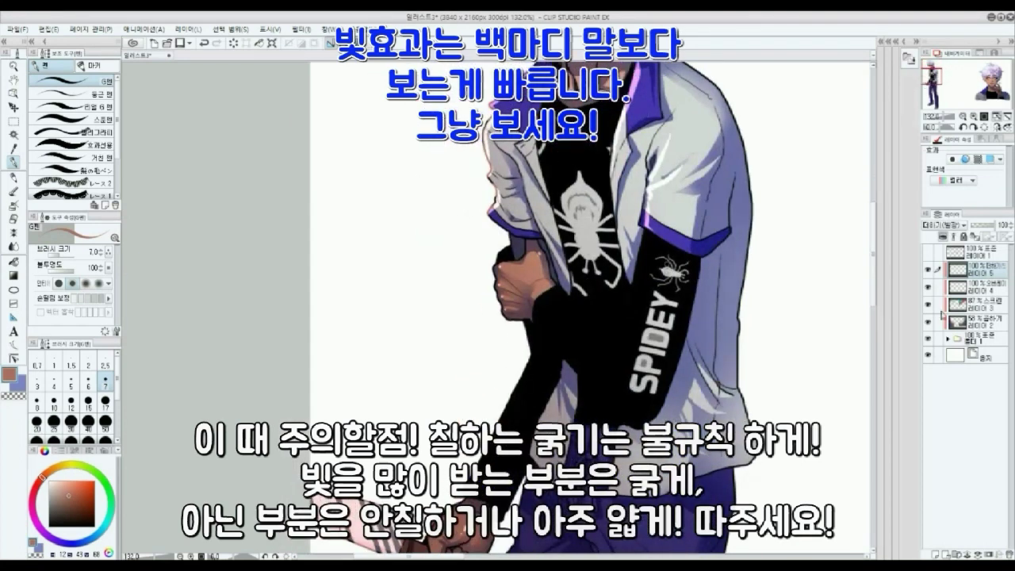
- Lower the base colour layer's opacity inside the artwork folder and trace rim light along the folded arm's black sleeve
left_click(948, 338)
left_click(980, 354)
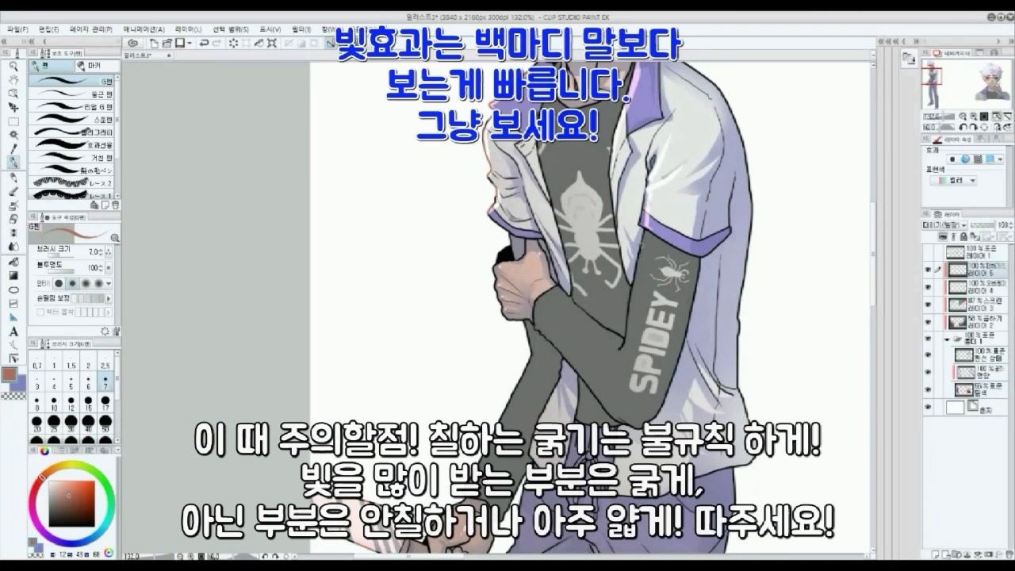
left_click_drag(641, 243, 632, 334)
left_click_drag(571, 302, 624, 342)
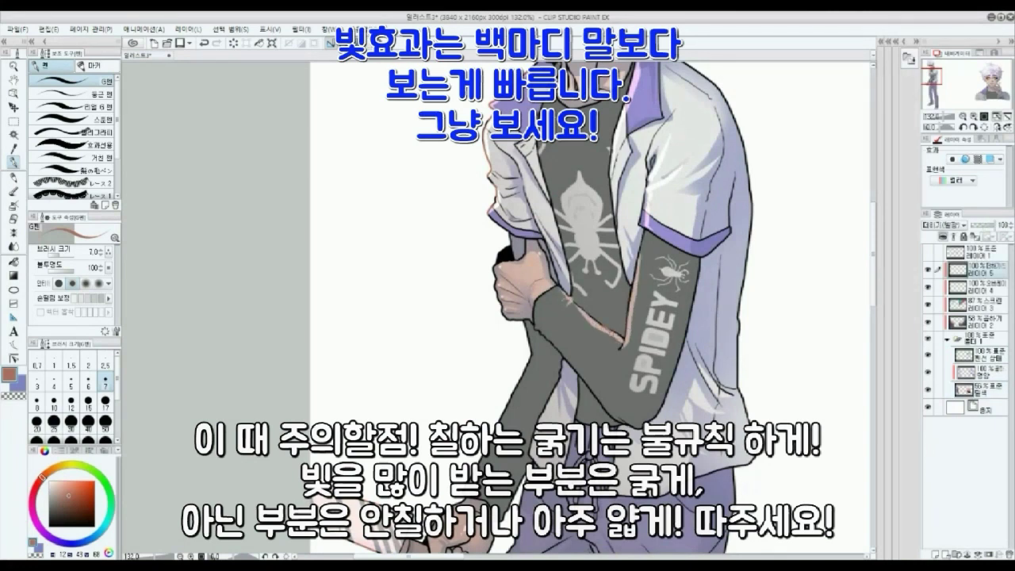
left_click_drag(552, 341, 633, 426)
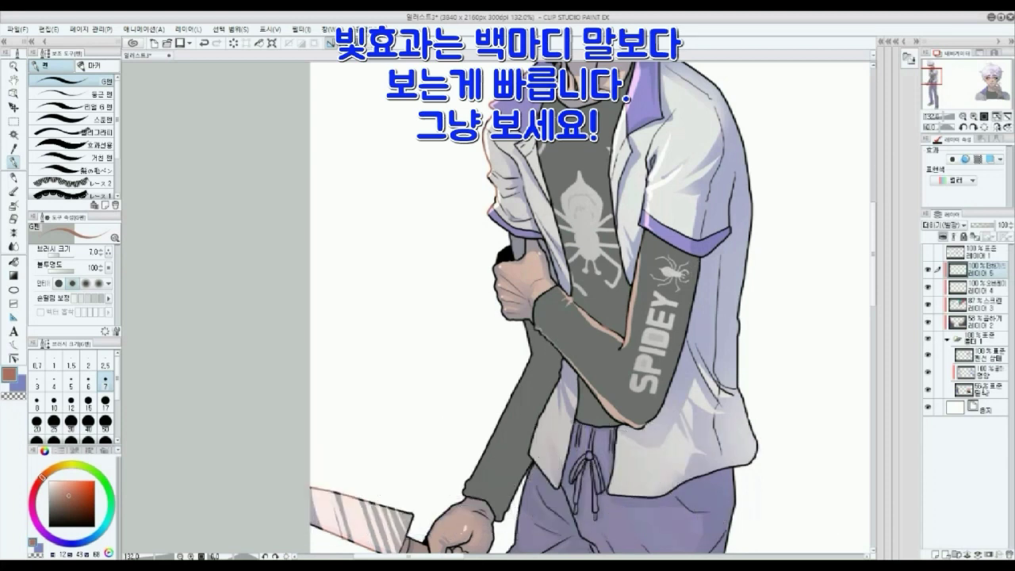
- Restore the base colour layer's opacity to 100% and draw a reddish-brown line along the SPIDEY sleeve's outer edge
left_click(985, 391)
left_click_drag(986, 226, 1011, 227)
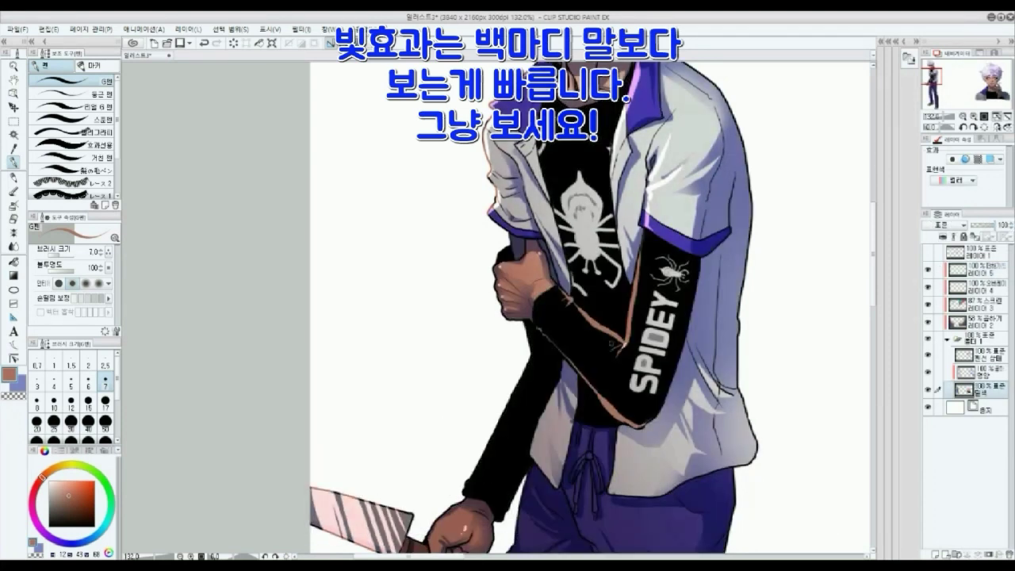
left_click_drag(695, 282, 658, 412)
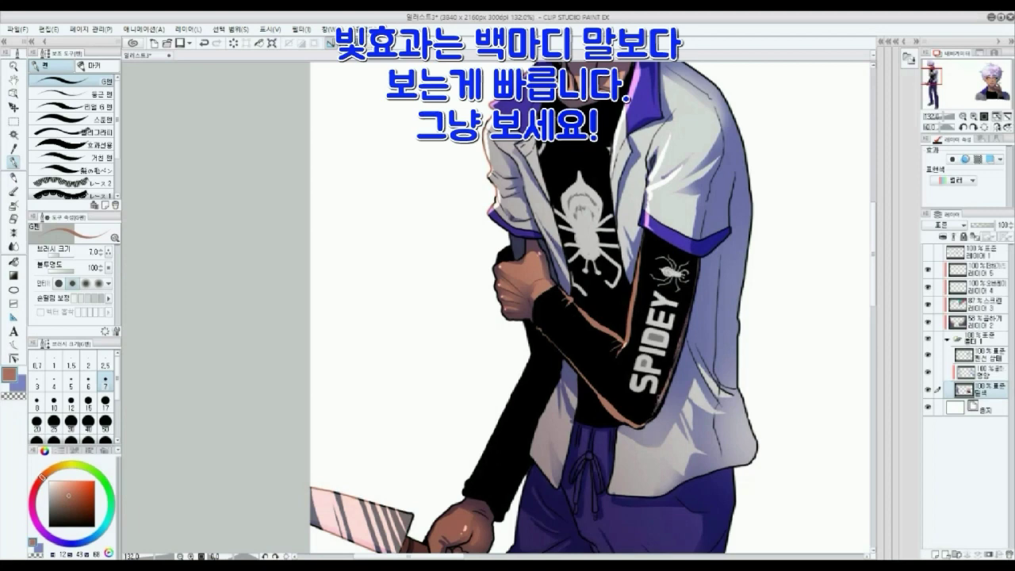
left_click_drag(944, 117, 941, 118)
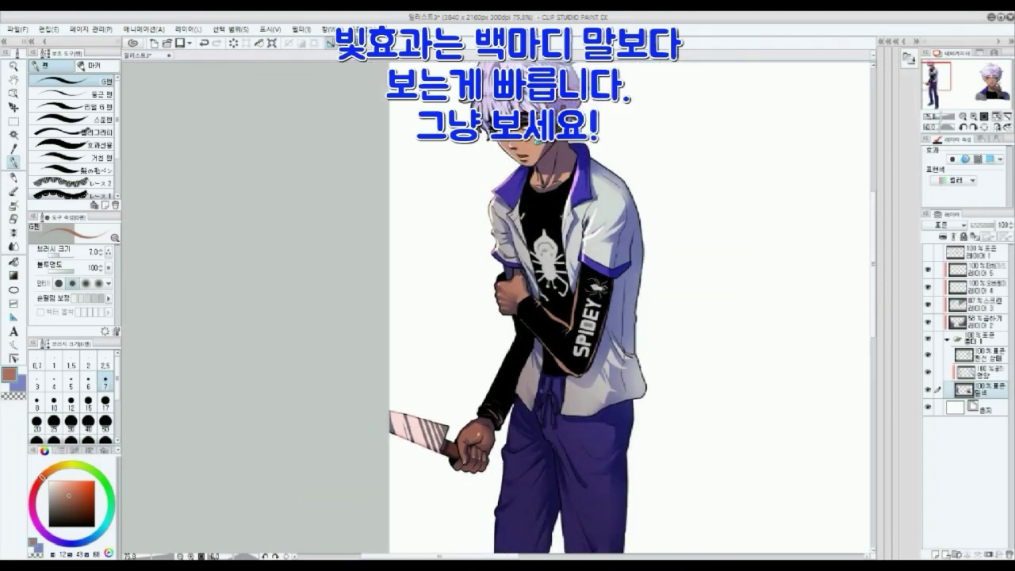
left_click_drag(944, 119, 943, 118)
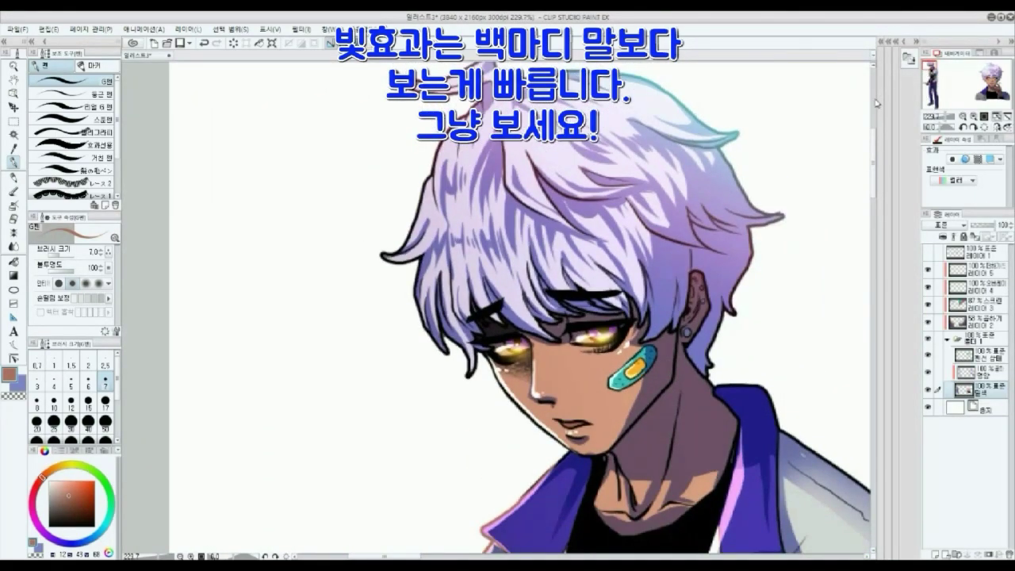
key("bracketright")
key("bracketright")
key("bracketright")
left_click_drag(429, 179, 417, 204)
key("ctrl+z")
- Choose a pale pink colour and dot small size 7 G-pen highlights across the full-body character's hair on the Add (Glow) layer
left_click(55, 481)
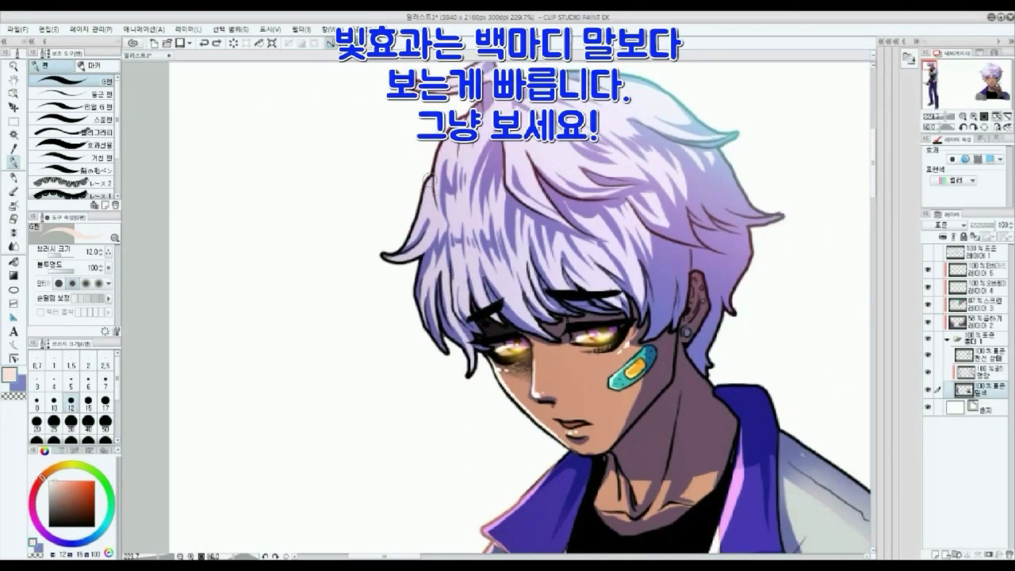
key("bracketleft")
key("bracketleft")
key("bracketleft")
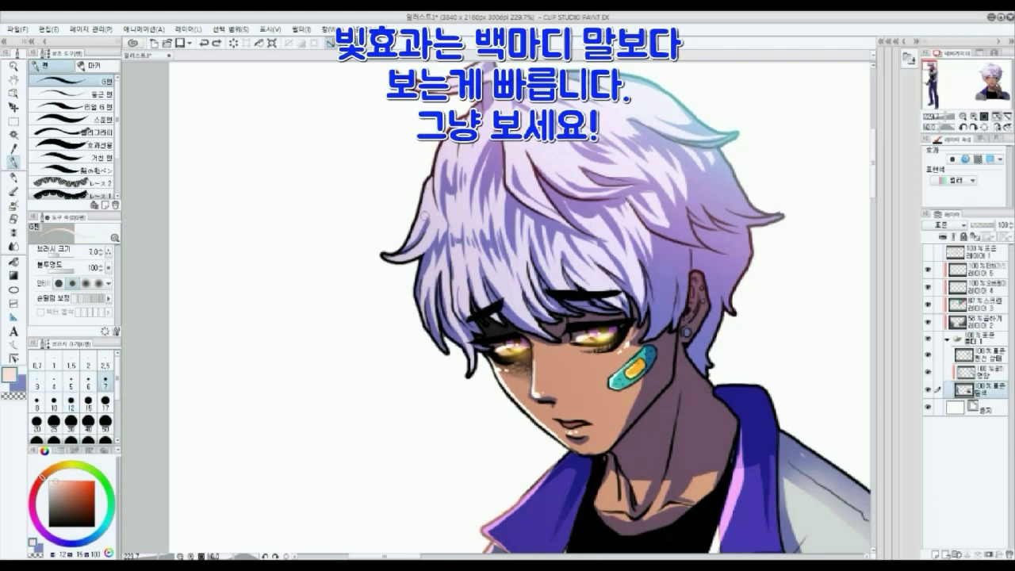
key("ctrl+z")
left_click(978, 271)
mouse_move(426, 208)
left_mouse_down()
mouse_move(425, 218)
mouse_move(457, 223)
left_mouse_up()
left_click(434, 220)
left_click(468, 221)
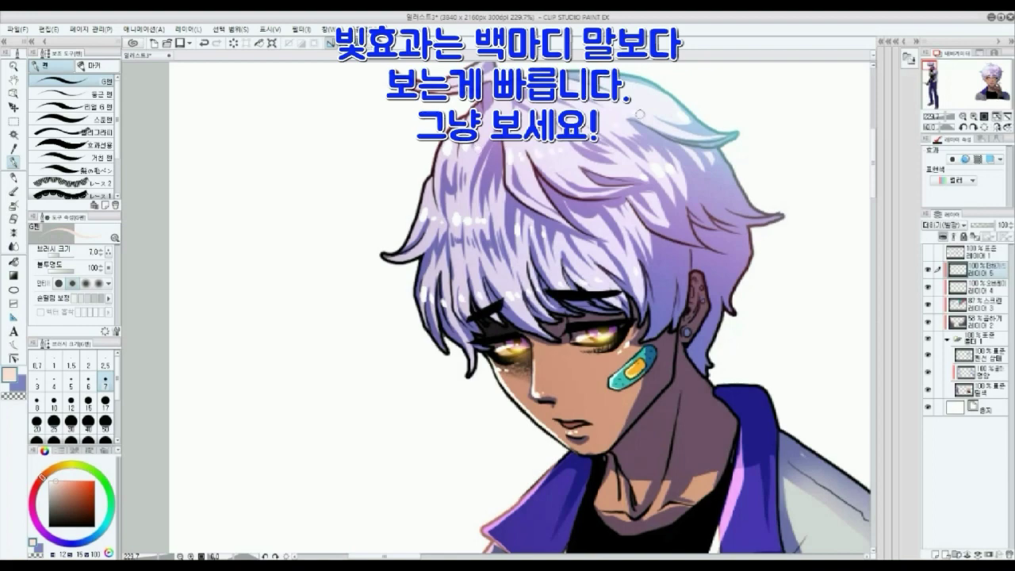
- Paint glossy pale highlights on the toes and laces of both sneakers with the size 7 G-pen
left_click_drag(947, 118, 943, 117)
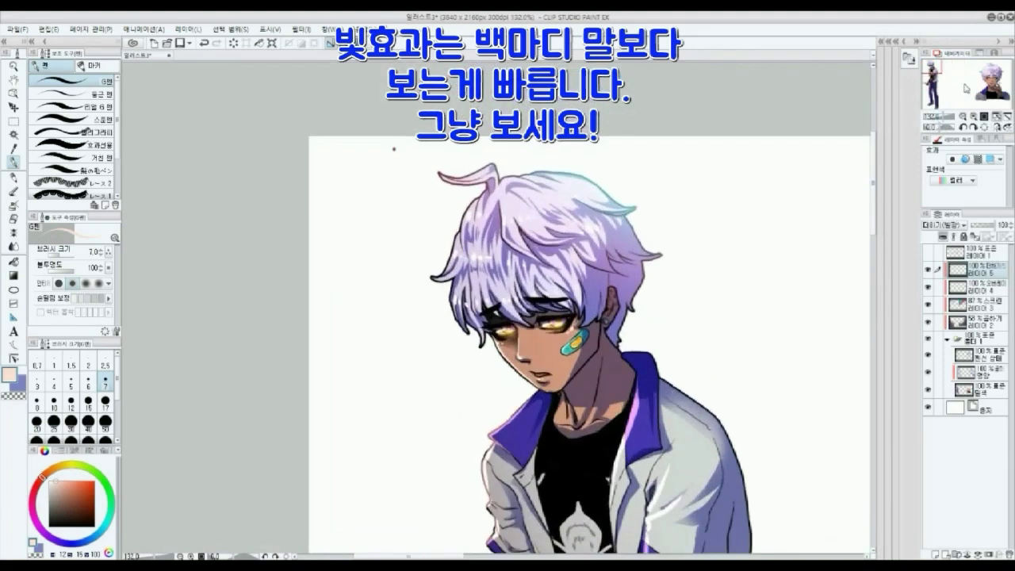
scroll(394, 149, "down", 15)
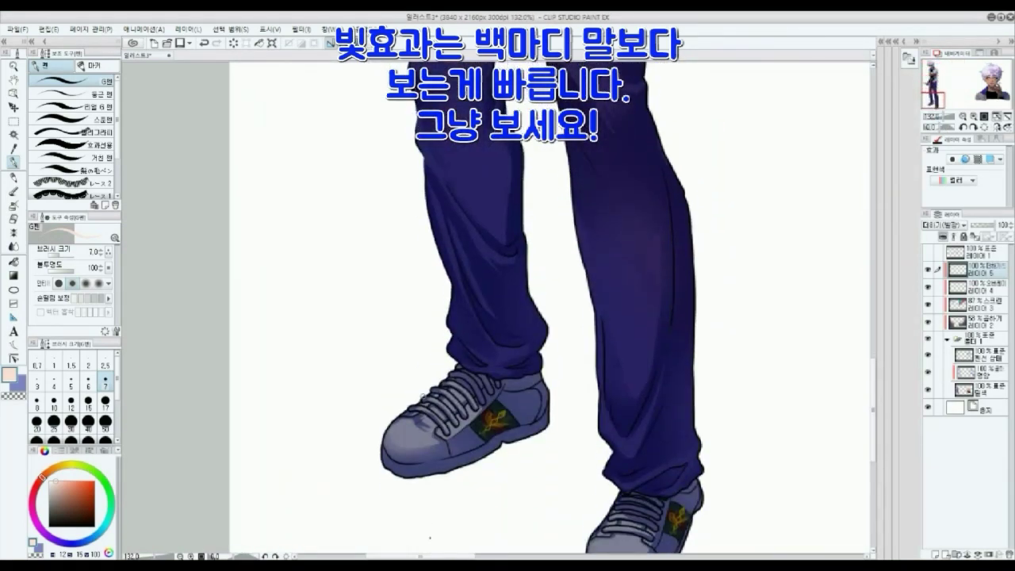
left_click_drag(429, 396, 449, 410)
left_click_drag(439, 389, 452, 398)
left_click_drag(402, 422, 389, 448)
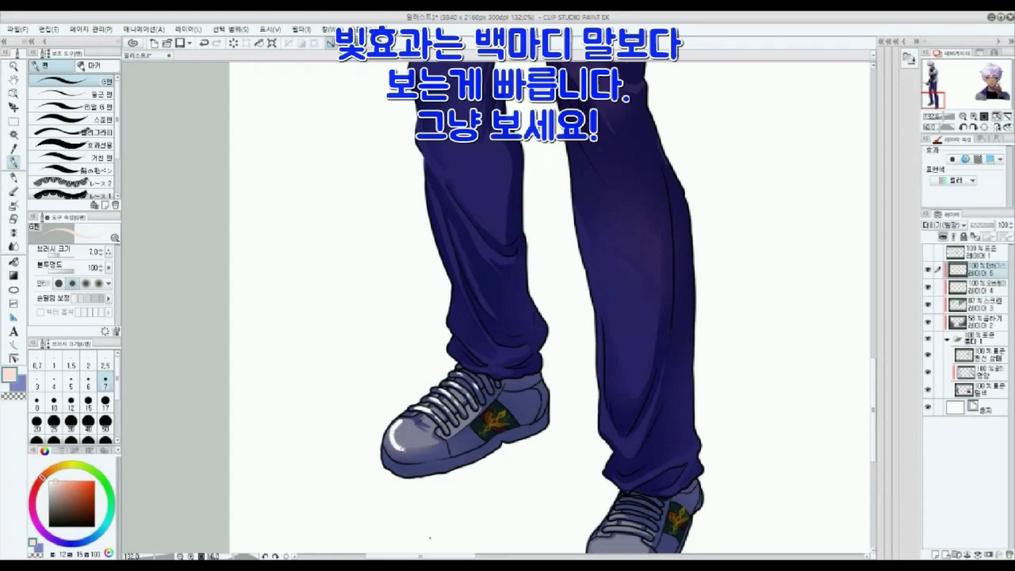
scroll(608, 375, "down", 3)
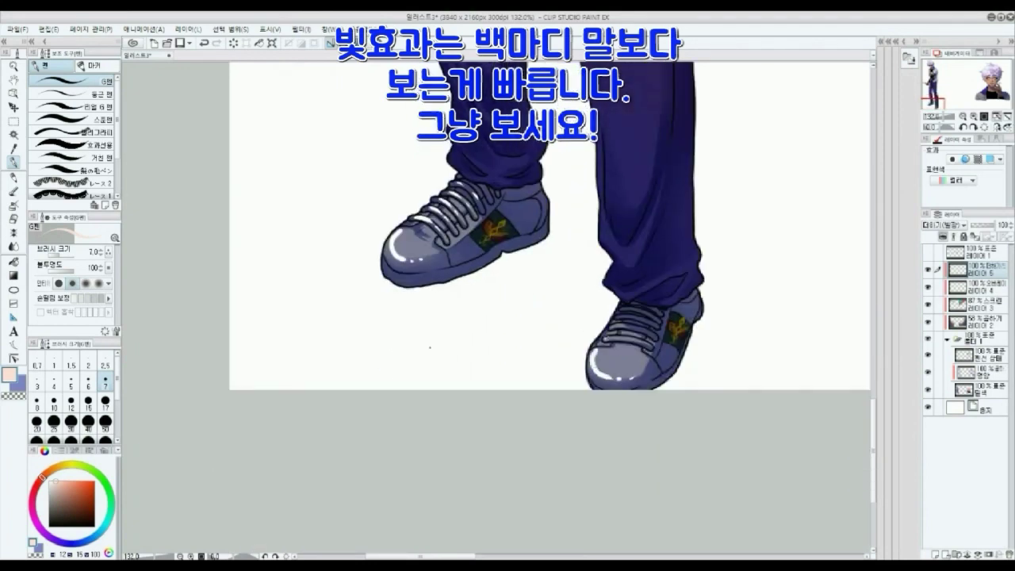
left_click_drag(612, 327, 640, 329)
left_click_drag(618, 318, 638, 319)
- Draw pale crease highlights down the knife-side trouser leg to its hem with the G-pen at size 10
left_click_drag(726, 295, 799, 545)
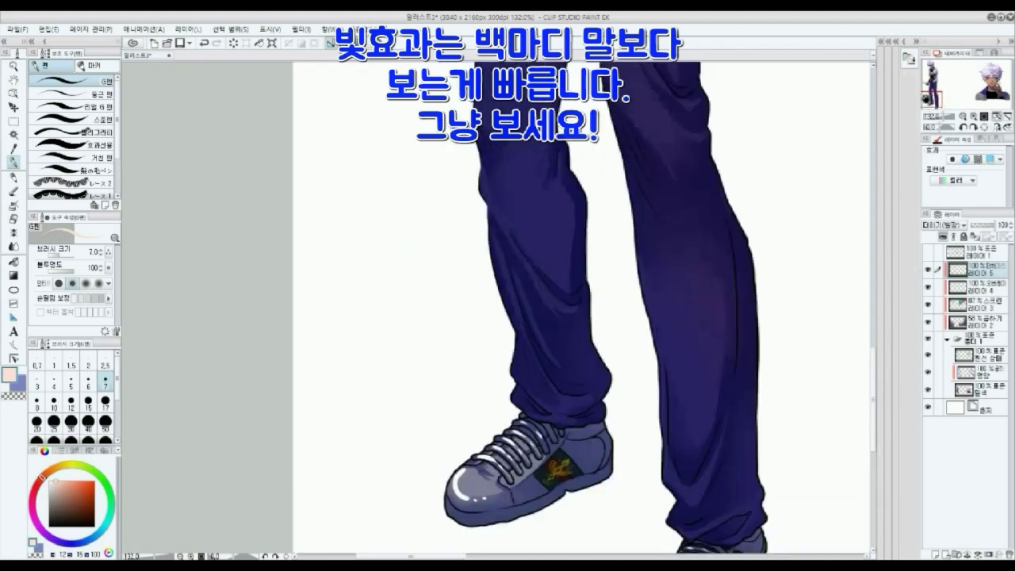
left_click_drag(425, 80, 496, 341)
key("bracketright")
key("bracketright")
left_click_drag(590, 92, 580, 158)
mouse_move(634, 137)
left_mouse_down()
mouse_move(574, 170)
mouse_move(574, 225)
left_mouse_up()
left_click_drag(634, 185, 573, 228)
left_click_drag(595, 214, 569, 252)
left_click_drag(620, 225, 565, 270)
mouse_move(595, 249)
left_mouse_down()
mouse_move(570, 275)
mouse_move(566, 310)
left_mouse_up()
left_click_drag(607, 277, 571, 343)
mouse_move(619, 290)
left_mouse_down()
mouse_move(571, 351)
mouse_move(555, 414)
left_mouse_up()
left_click_drag(562, 412, 566, 447)
left_click_drag(624, 358, 573, 442)
mouse_move(613, 392)
left_mouse_down()
mouse_move(567, 468)
mouse_move(606, 524)
left_mouse_up()
key("ctrl+plus")
mouse_move(620, 463)
left_mouse_down()
mouse_move(589, 494)
mouse_move(654, 243)
mouse_move(582, 322)
left_mouse_up()
key("ctrl+minus")
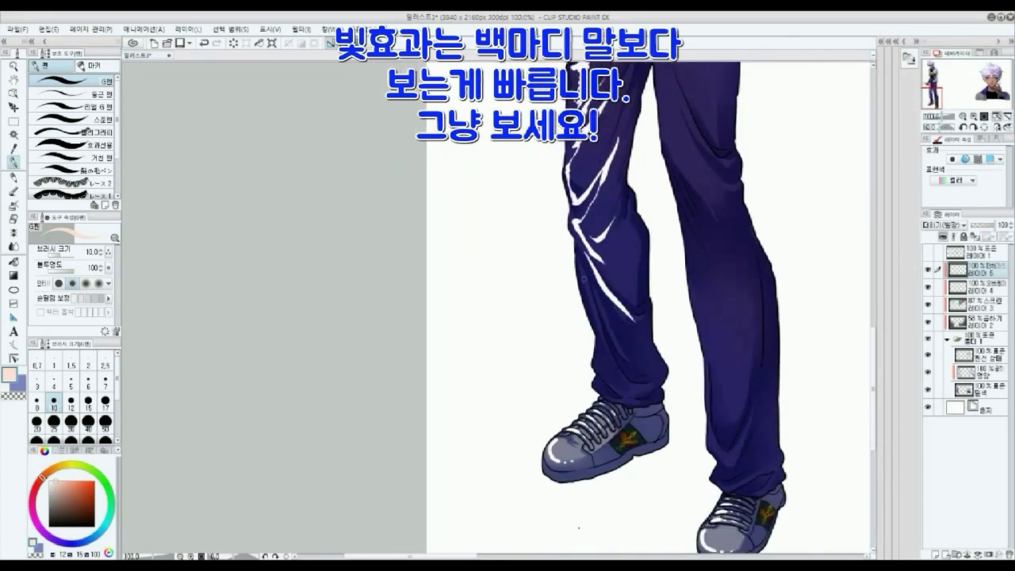
mouse_move(617, 278)
left_mouse_down()
mouse_move(584, 365)
mouse_move(595, 363)
mouse_move(601, 398)
mouse_move(617, 398)
left_mouse_up()
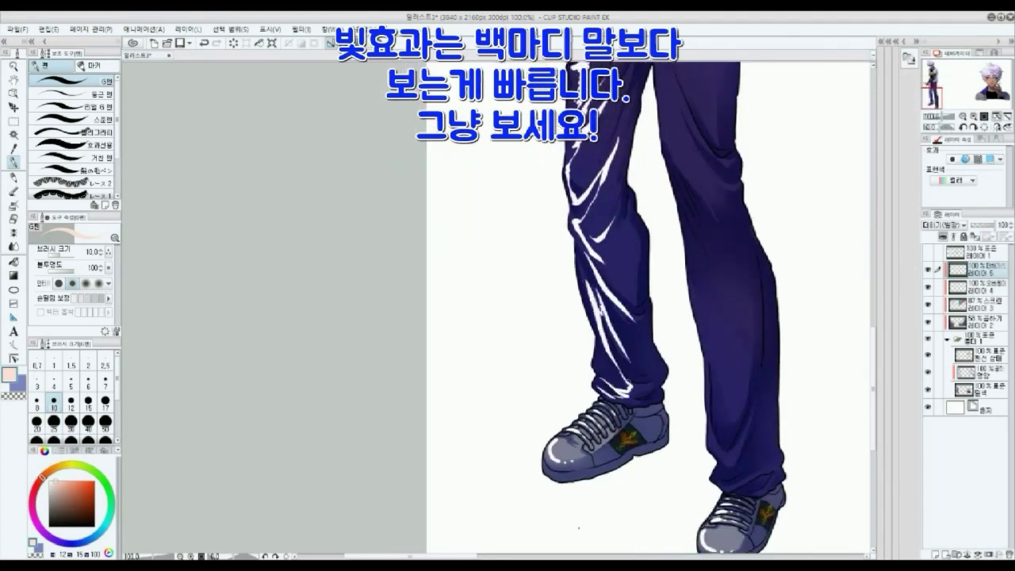
- Draw matching pale crease highlights down the other trouser leg with the size 10 G-pen
left_click(944, 116)
mouse_move(563, 165)
left_mouse_down()
mouse_move(589, 203)
mouse_move(579, 186)
left_mouse_up()
mouse_move(566, 168)
left_mouse_down()
mouse_move(585, 188)
mouse_move(580, 221)
left_mouse_up()
mouse_move(576, 218)
left_mouse_down()
mouse_move(587, 238)
mouse_move(572, 261)
mouse_move(584, 297)
left_mouse_up()
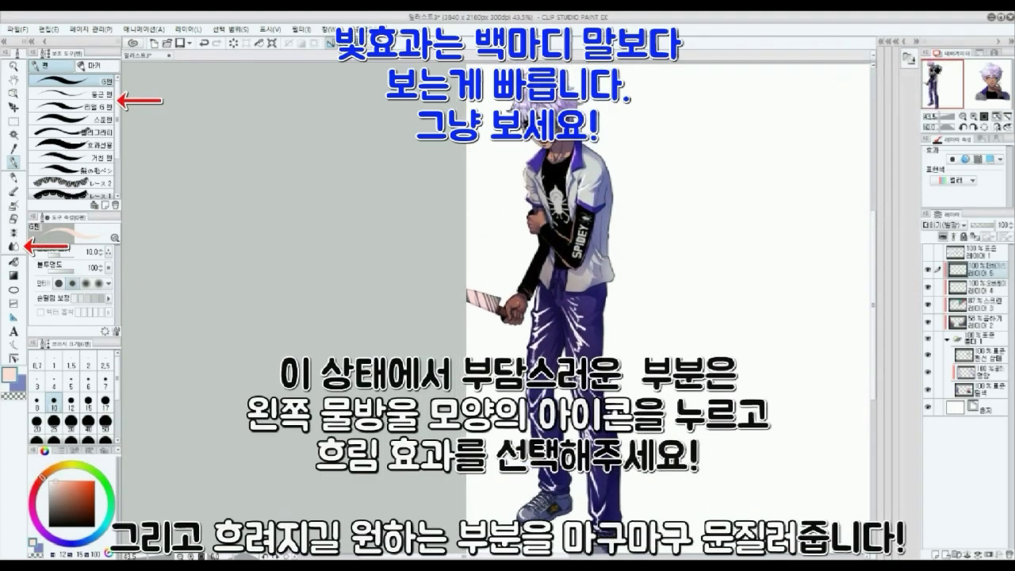
- Smudge the harsh highlights on both trouser legs into a soft sheen with the Blur tool at size 120
left_click(12, 246)
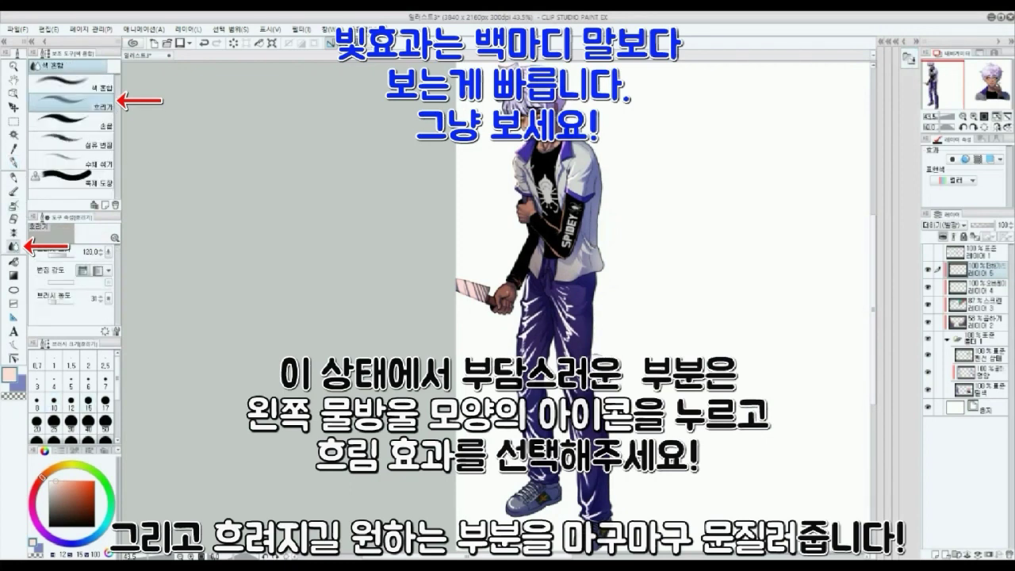
mouse_move(550, 293)
left_mouse_down()
mouse_move(582, 337)
mouse_move(576, 429)
mouse_move(600, 506)
mouse_move(543, 354)
mouse_move(525, 494)
left_mouse_up()
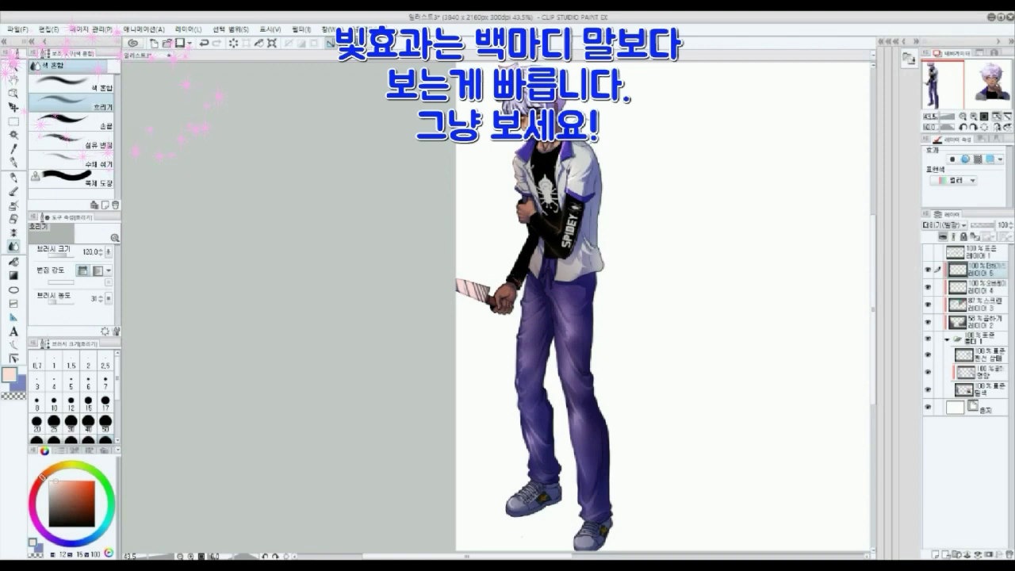
- Set the Blur tool to size 30 for softening the highlights on the full-body character's upper body
left_click(974, 117)
left_click(974, 117)
left_click(974, 117)
left_click_drag(930, 80, 924, 75)
key("bracketleft")
key("bracketleft")
key("bracketleft")
key("bracketleft")
key("bracketleft")
key("bracketleft")
key("bracketleft")
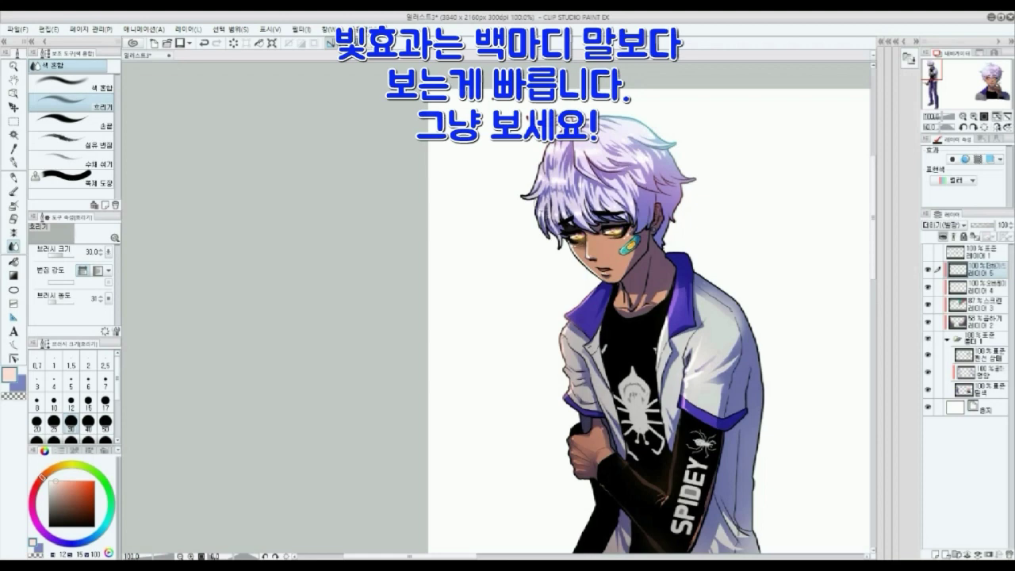
- Add thin pale highlight strokes to the black sleeve and the brightest trouser creases with the G-pen at size 10
left_click(15, 161)
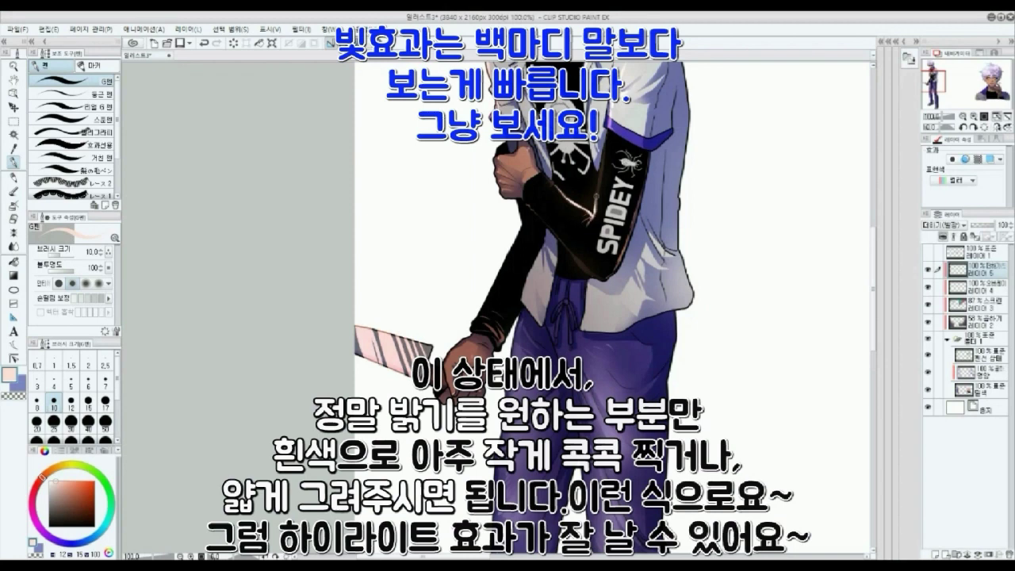
left_click(13, 246)
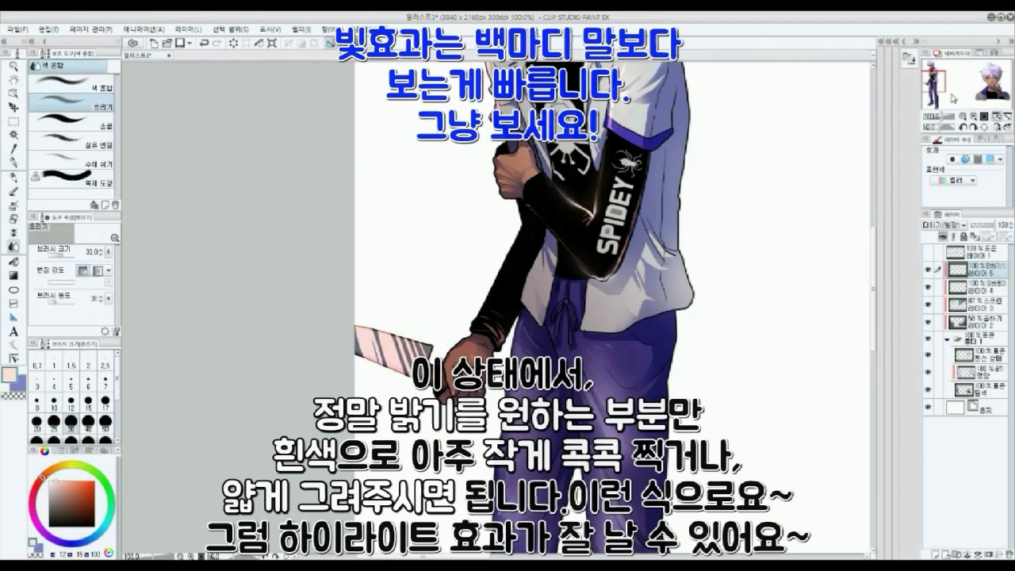
key("p")
left_click_drag(514, 444, 526, 154)
left_click_drag(507, 257, 510, 279)
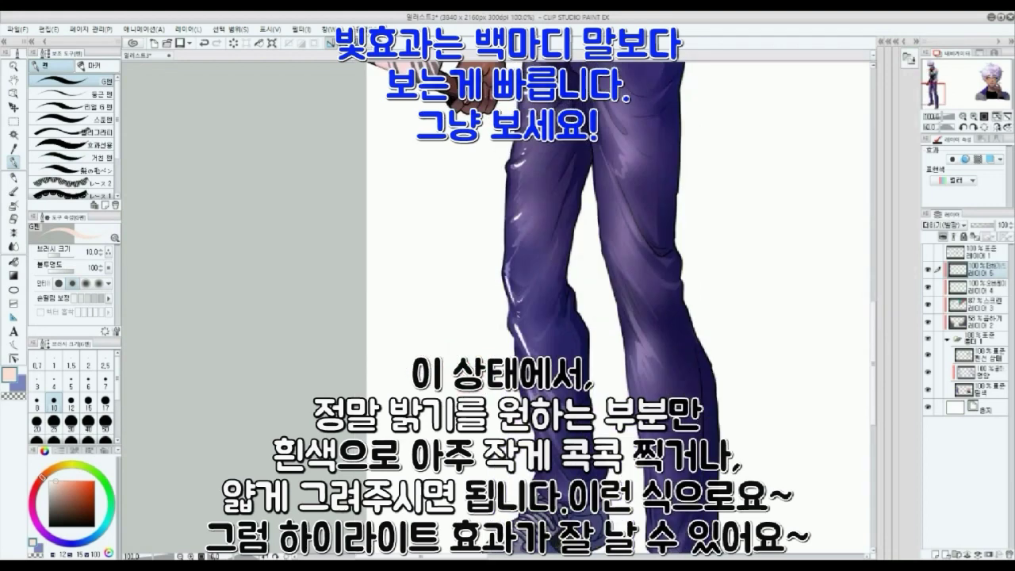
left_click(943, 118)
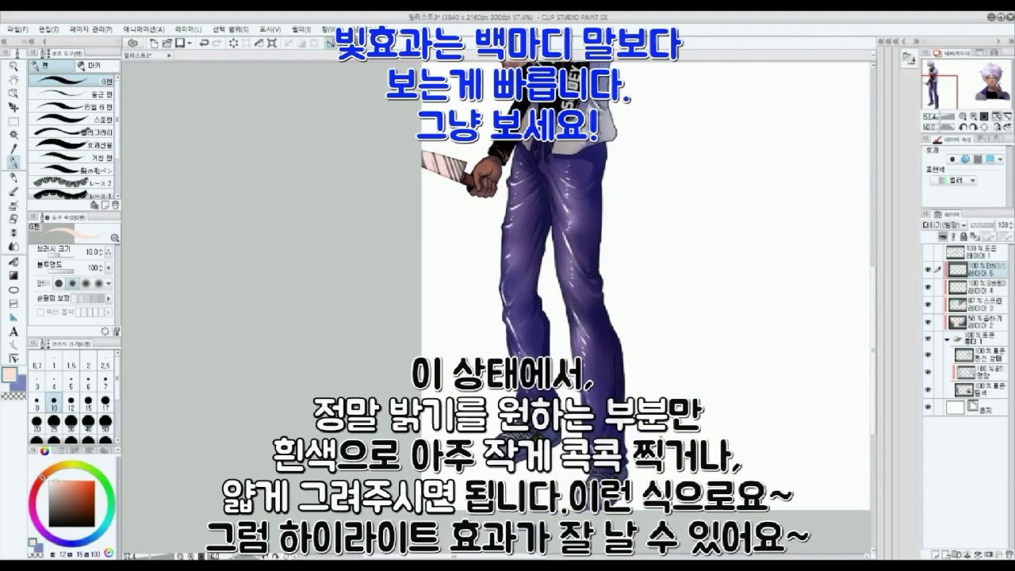
- Soften the trouser highlights with the Blur tool and add fine pale highlight strands to the full-body character's hair with the size 10 G-pen
key("j")
left_click_drag(564, 188, 599, 401)
key("p")
key("e")
left_click_drag(487, 362, 468, 384)
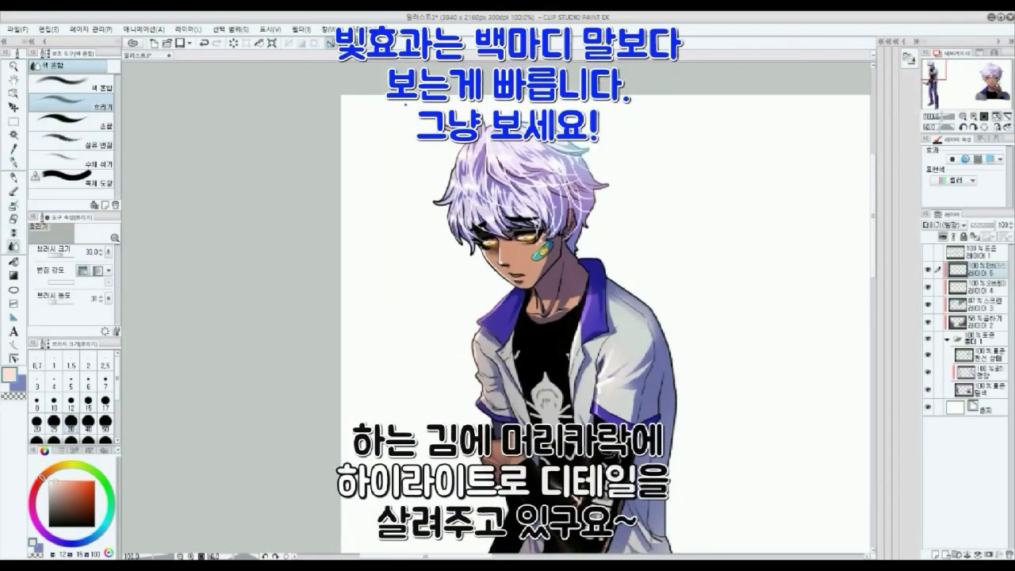
key("p")
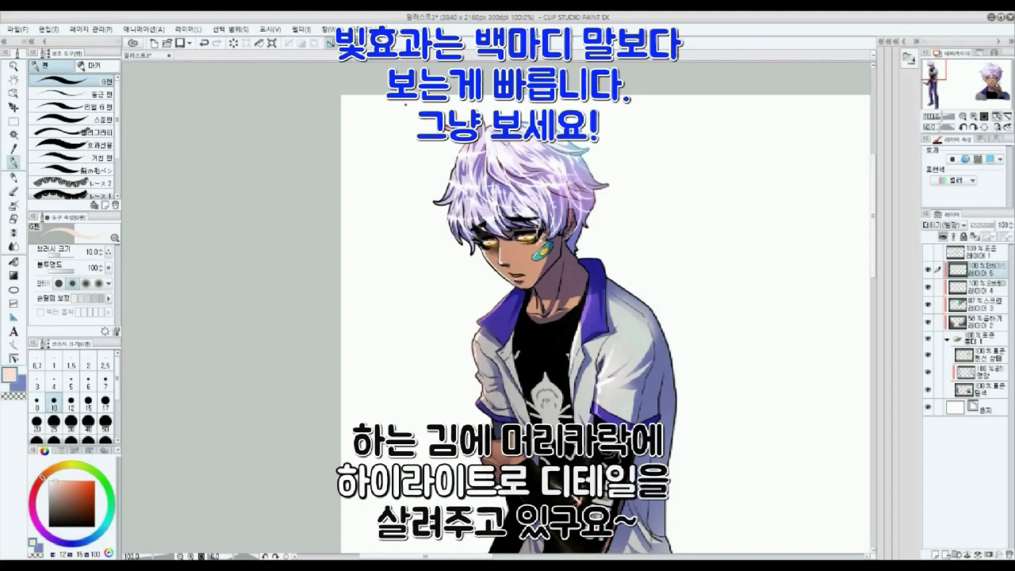
key("j")
- Create a new layer directly above the shading layer in the folder, ready for the rough pencil
left_click(982, 304)
key("ctrl+plus")
key("ctrl+plus")
left_click(982, 389)
key("ctrl+shift+n")
key("p")
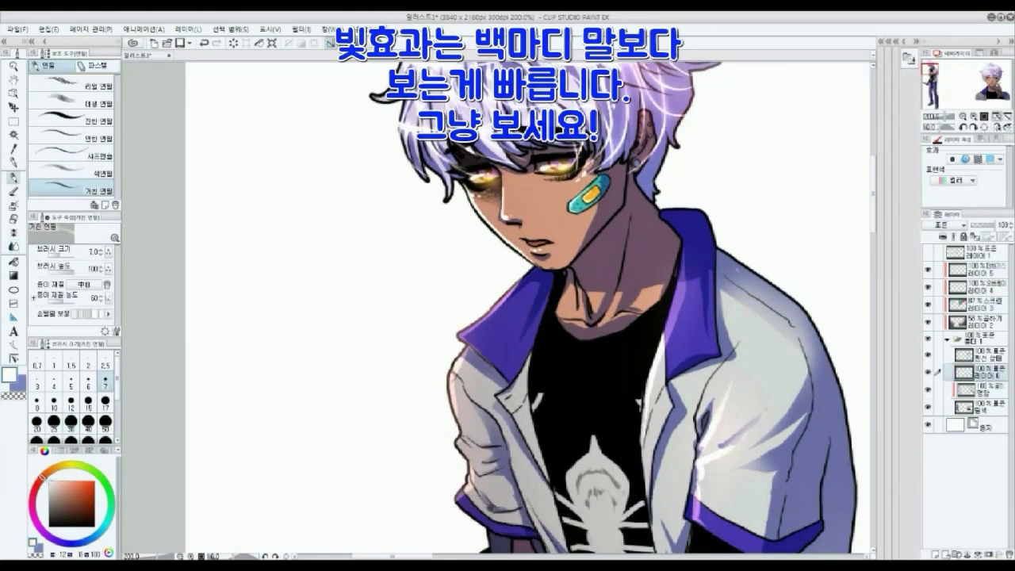
- Move the new layer below the shading layer and paint the whites of the bust character's eyes with the size 15 rough pencil
scroll(483, 305, "down", 5)
left_click_drag(761, 381, 500, 307)
scroll(746, 317, "up", 3)
key("bracketright")
key("bracketright")
key("bracketright")
key("bracketright")
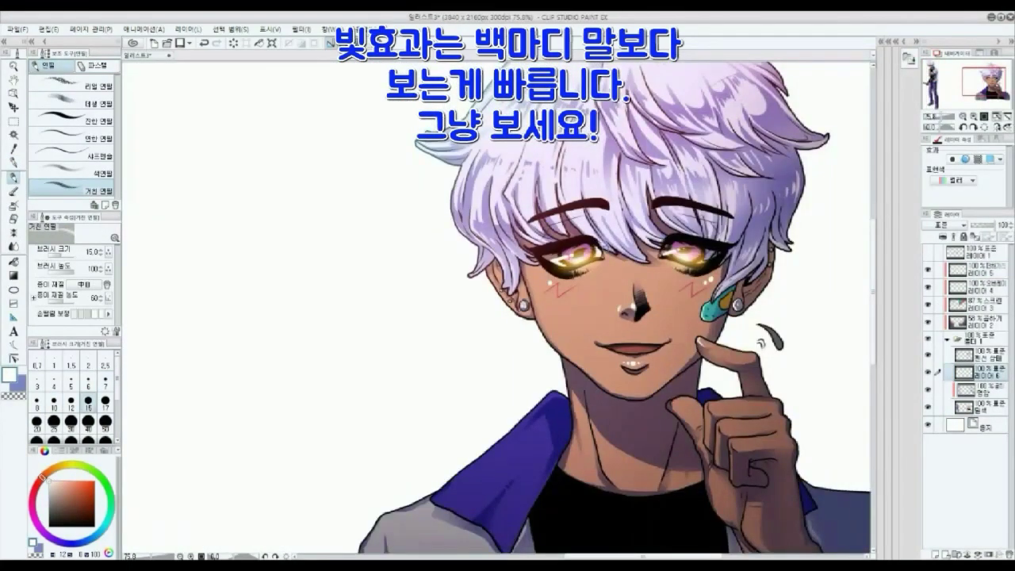
left_click_drag(984, 373, 983, 397)
left_click_drag(544, 254, 559, 260)
- Lower the eye-white layer's opacity to 51%
left_click_drag(996, 226, 984, 227)
scroll(619, 318, "down", 2)
scroll(428, 238, "up", 5)
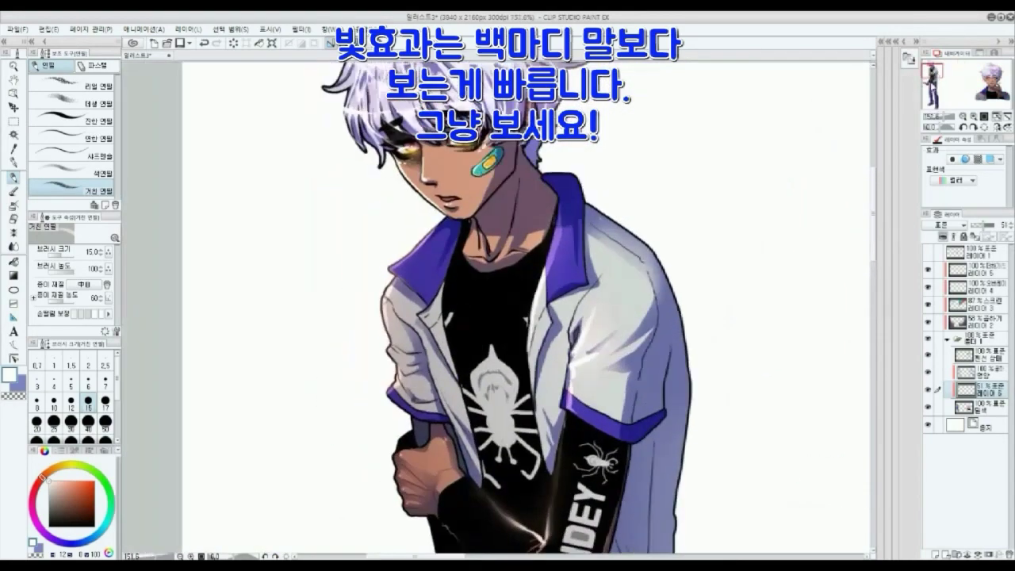
key("j")
key("ctrl+z")
left_click(983, 271)
key("p")
left_click(983, 389)
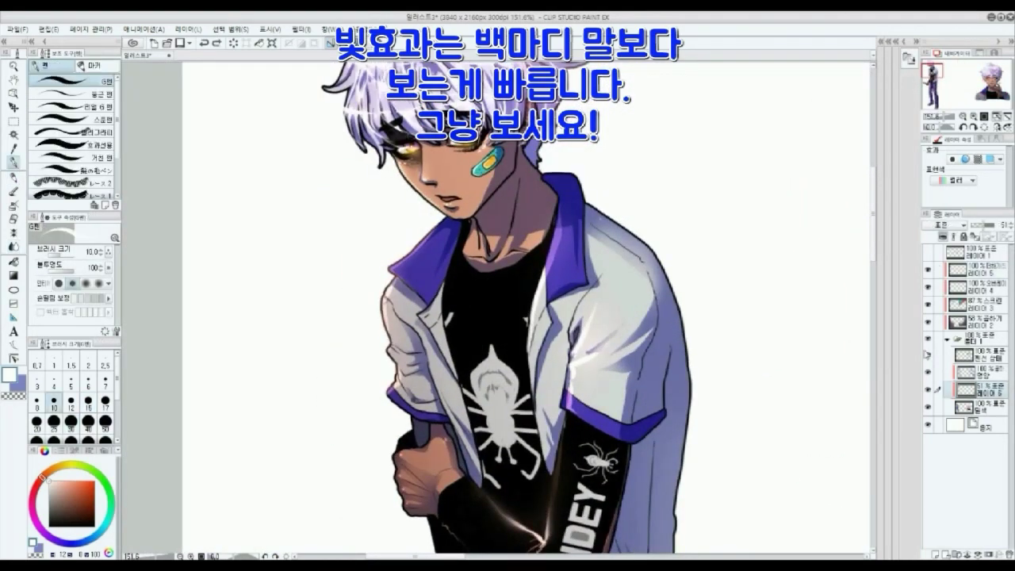
left_click_drag(954, 116, 947, 117)
left_click(949, 85)
left_click(976, 85)
left_click(945, 81)
- On the Screen layer, tint the full-body character's upper hair light cyan within a rectangular selection around the head, and clear the selection
key("b")
left_click(983, 305)
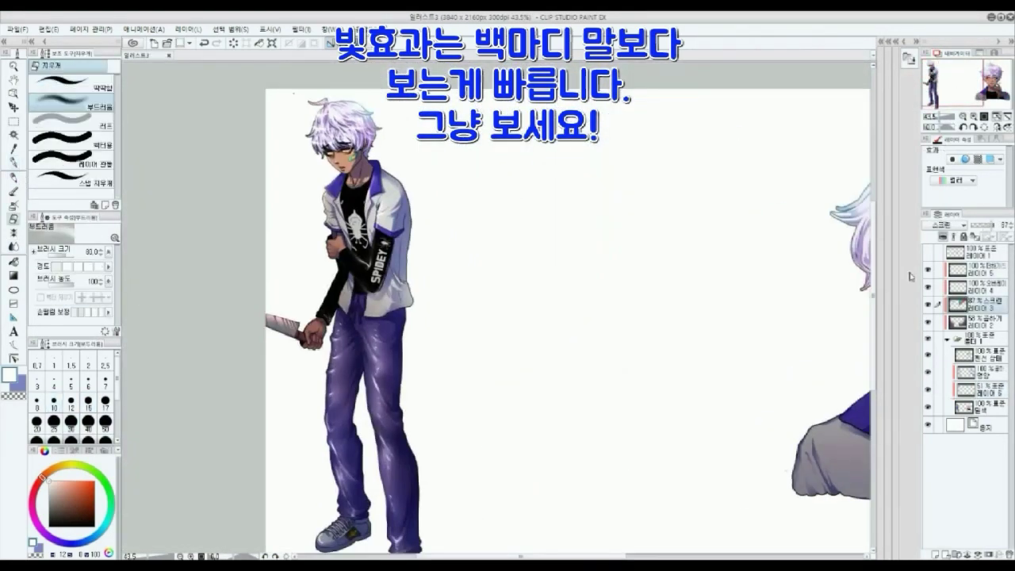
left_click(13, 122)
left_click_drag(277, 88, 452, 205)
left_click(14, 275)
left_click_drag(393, 119, 337, 131)
left_click(106, 525)
left_click(62, 482)
left_click_drag(302, 93, 341, 123)
left_click(13, 219)
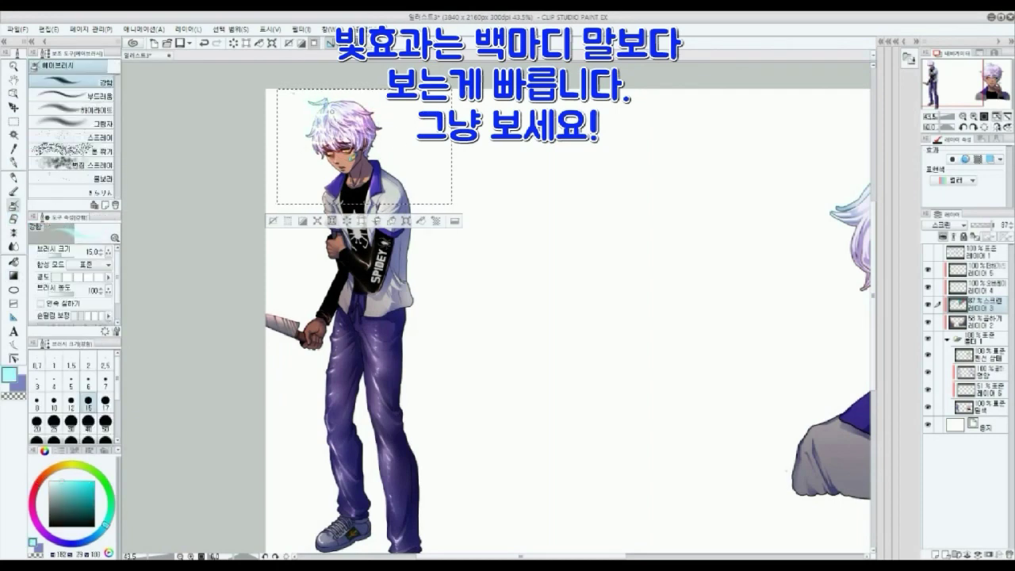
key("ctrl+d")
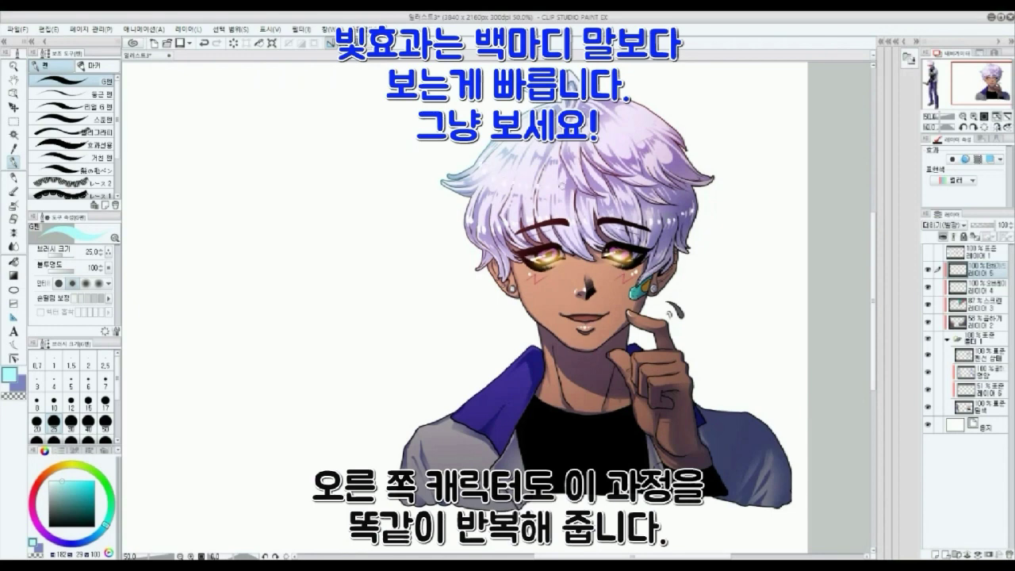
- Draw pale cyan rim highlights along the bust character's neck, collar and both shoulders with the size 25 G-pen on the Add (Glow) layer
left_click_drag(544, 349, 548, 404)
left_click_drag(616, 372, 606, 413)
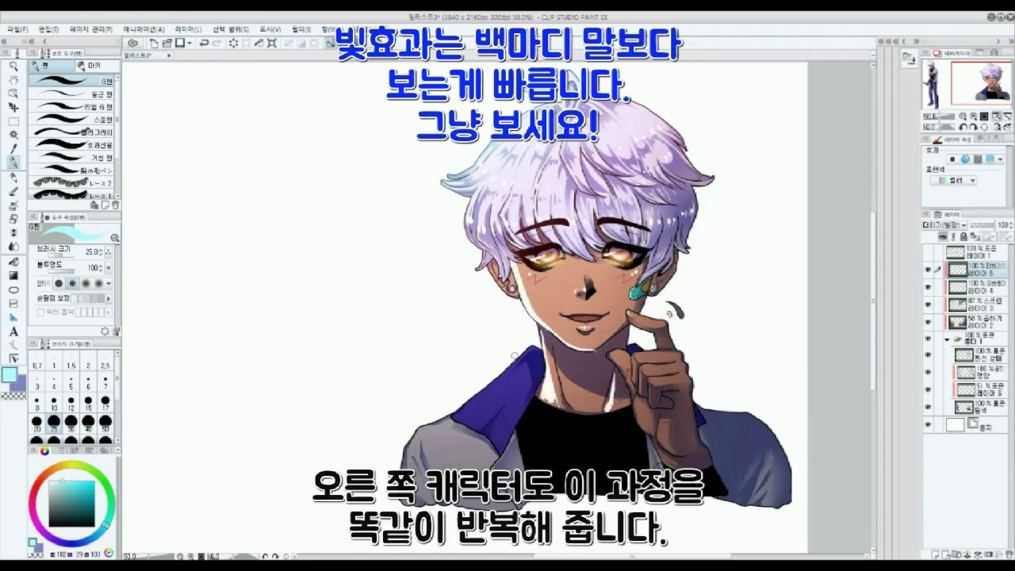
left_click_drag(536, 348, 458, 414)
left_click_drag(449, 418, 406, 476)
left_click_drag(705, 412, 753, 419)
left_click_drag(753, 418, 783, 505)
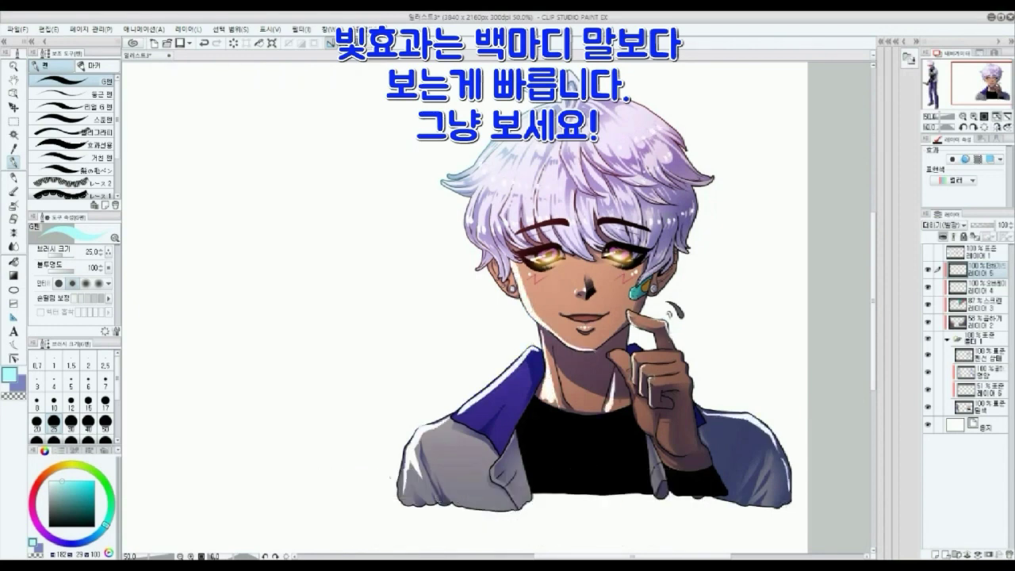
- Soften the bust's neck, collar and shoulder highlights with the Blur tool at sizes 40 to 100 and a size 400 soft eraser
key("j")
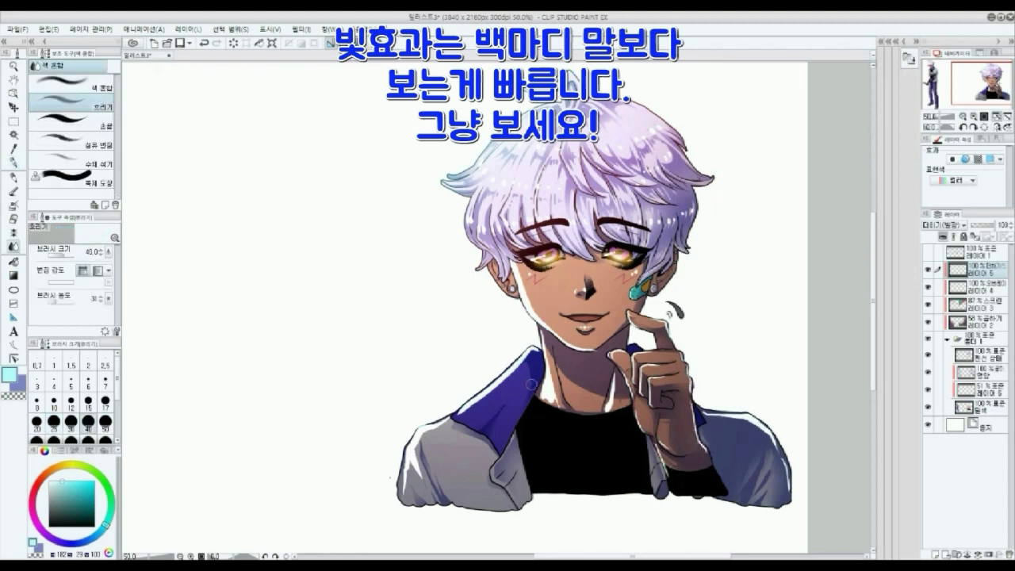
left_click_drag(533, 349, 454, 417)
left_click_drag(546, 369, 548, 404)
left_click_drag(419, 417, 408, 482)
left_click_drag(605, 414, 615, 373)
left_click_drag(705, 413, 750, 418)
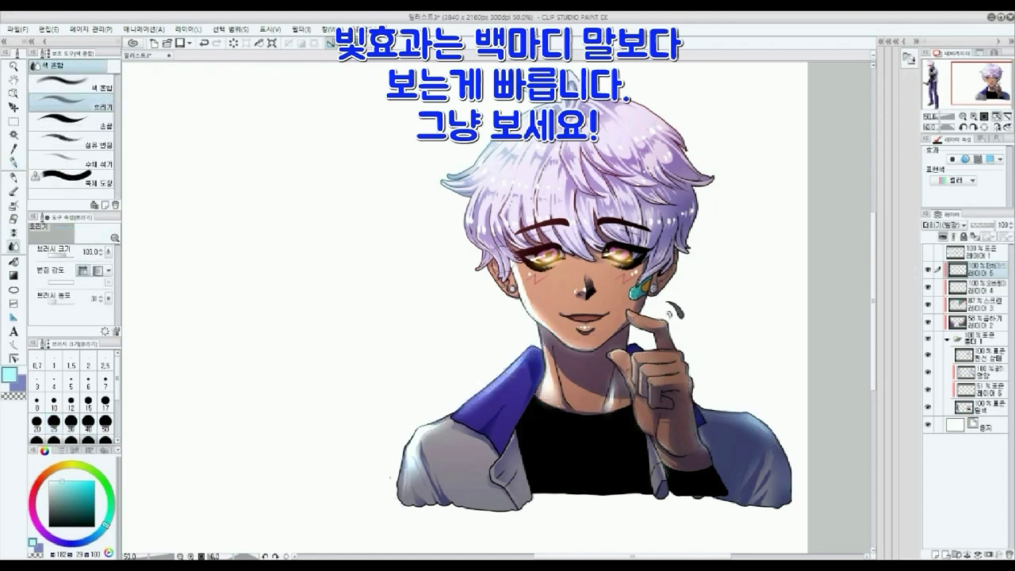
key("e")
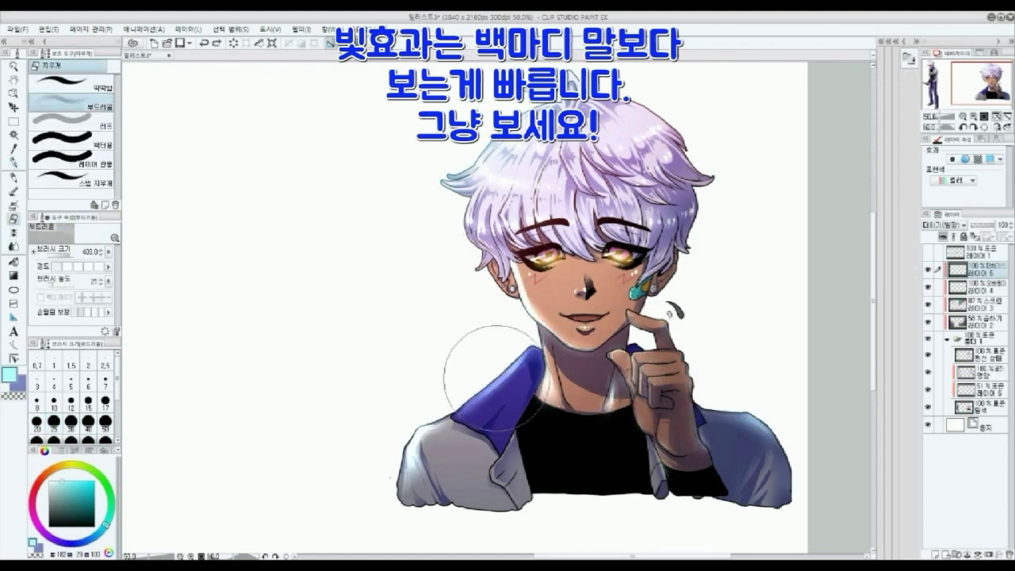
key("j")
key("p")
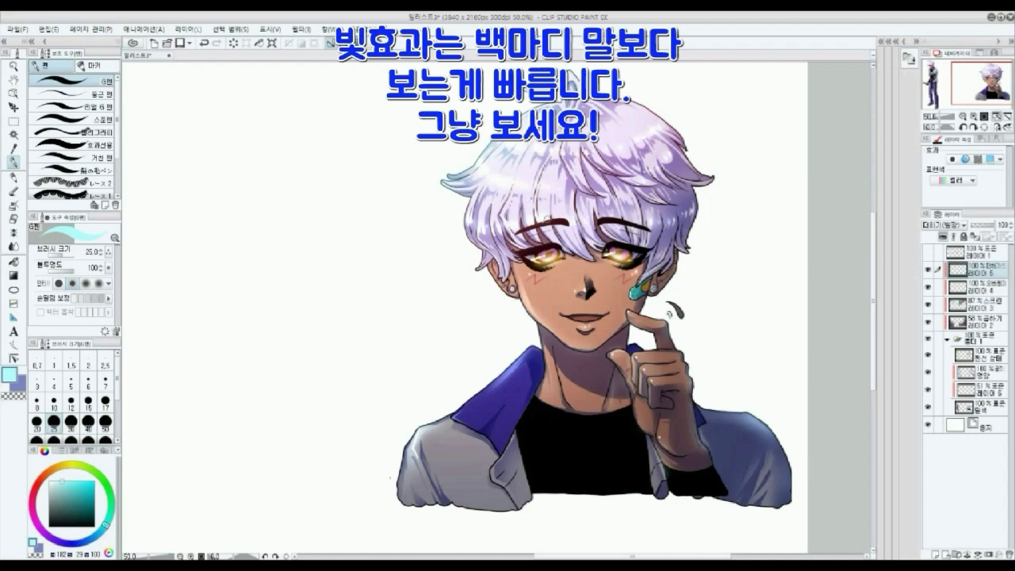
- Draw thin glowing strands throughout the bust character's hair with the size 25 G-pen and blend them with the Blur tool
mouse_move(584, 141)
left_mouse_down()
mouse_move(646, 197)
mouse_move(598, 205)
left_mouse_up()
left_click_drag(468, 223, 498, 255)
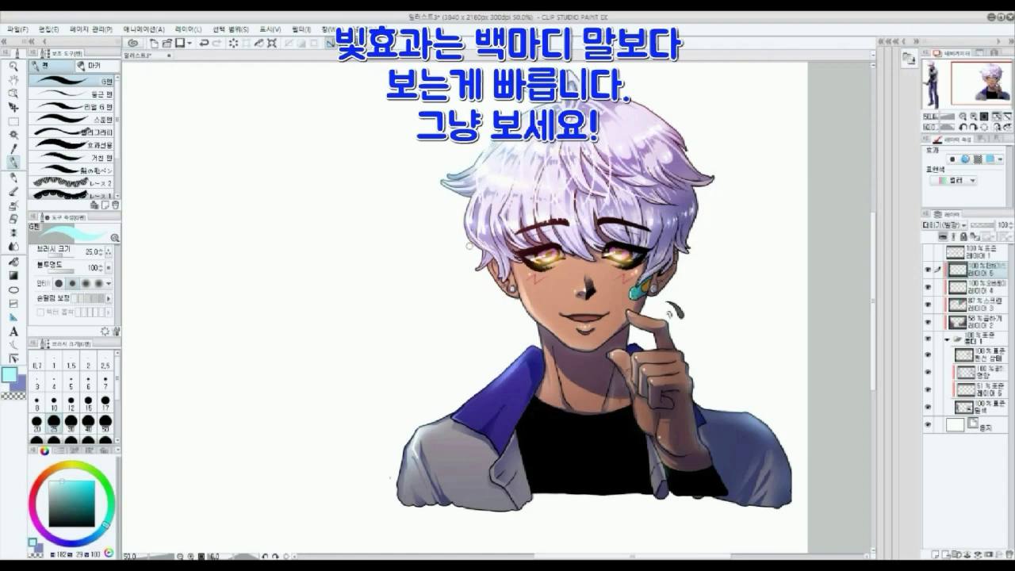
left_click_drag(482, 205, 526, 269)
left_click_drag(603, 193, 571, 262)
mouse_move(663, 171)
left_mouse_down()
mouse_move(596, 254)
mouse_move(655, 284)
left_mouse_up()
left_click_drag(694, 185, 671, 224)
left_click_drag(646, 144, 689, 210)
key("j")
mouse_move(610, 122)
left_mouse_down()
mouse_move(499, 161)
mouse_move(587, 238)
mouse_move(679, 222)
left_mouse_up()
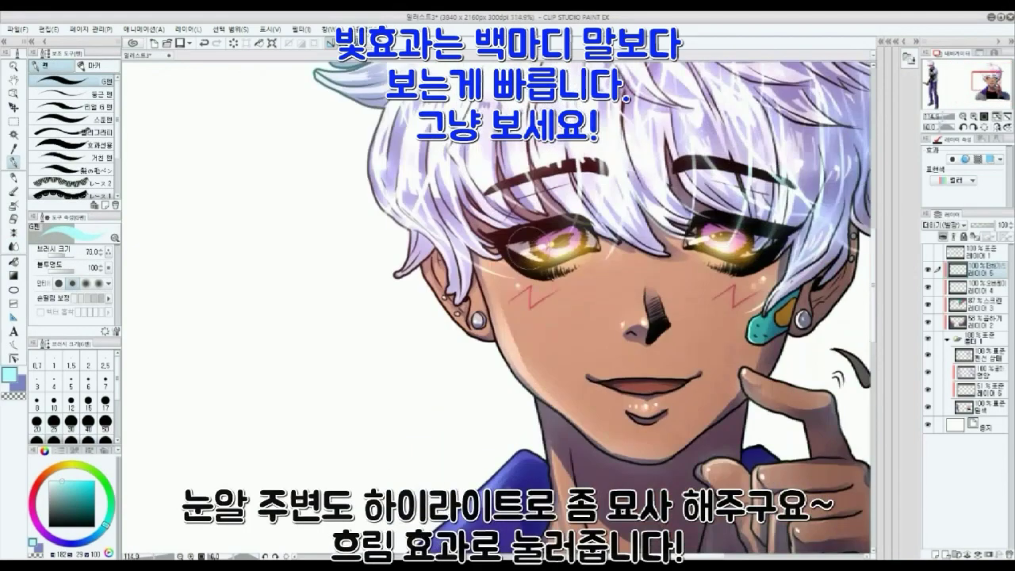
- Add light strokes around both of the bust character's eyes and soften them with the Blur tool at size 60
left_click_drag(703, 228, 716, 223)
key("j")
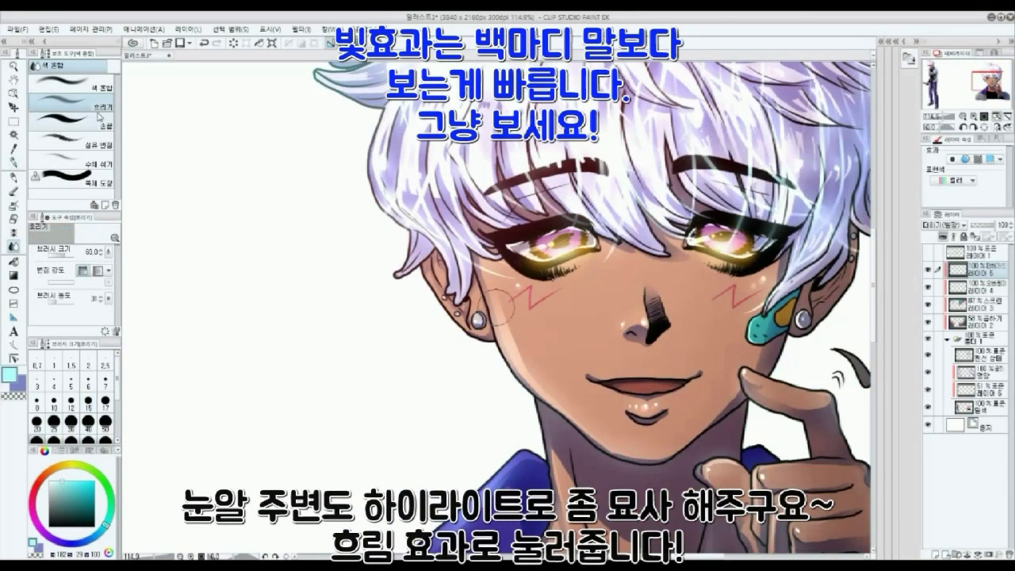
left_click_drag(545, 236, 584, 224)
left_click_drag(681, 249, 706, 227)
left_click_drag(774, 242, 731, 262)
- Add small eye highlights to both characters with the size 7 G-pen and soften the full-body character's with the Blur tool at size 4
key("p")
left_click(105, 382)
left_click_drag(530, 247, 545, 254)
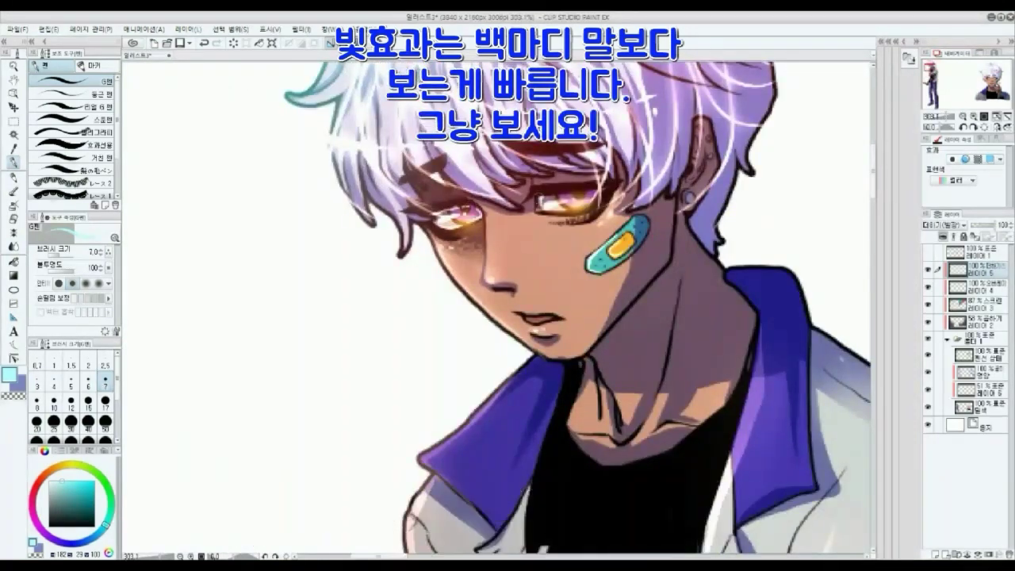
key("j")
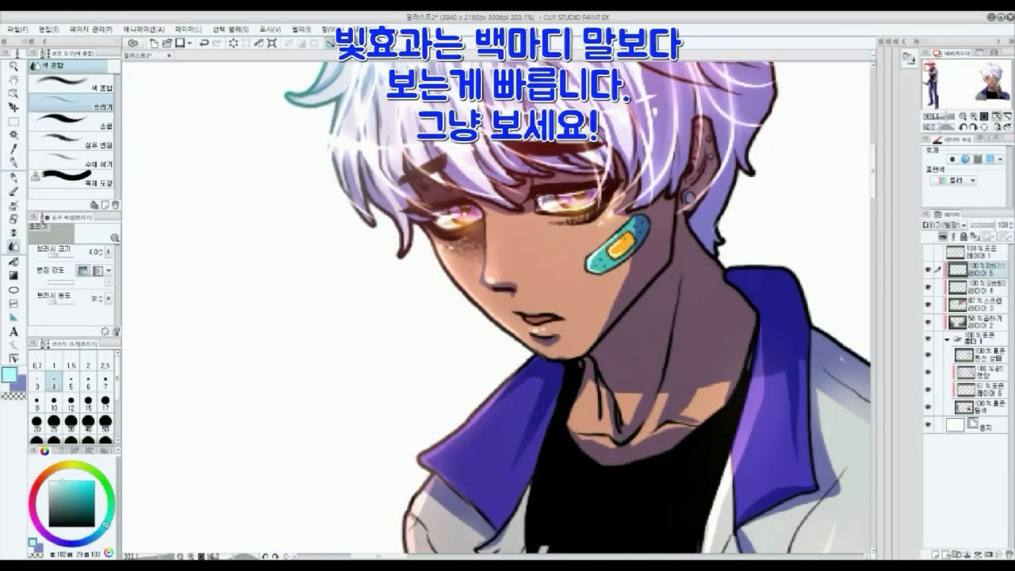
key("p")
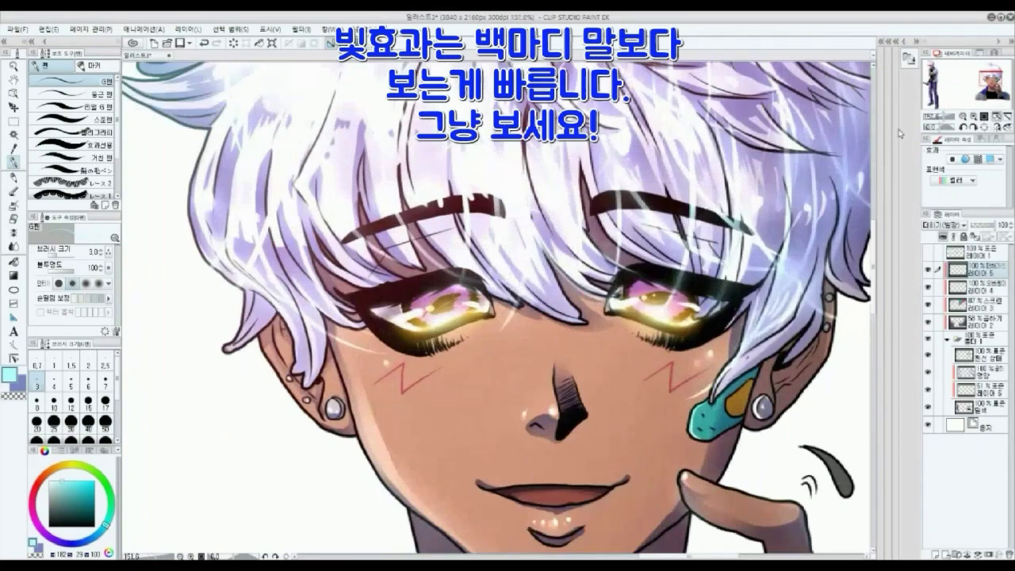
- Airbrush saturated pink below both characters' faces on a new clipped Screen layer, refining it with the soft eraser
key("b")
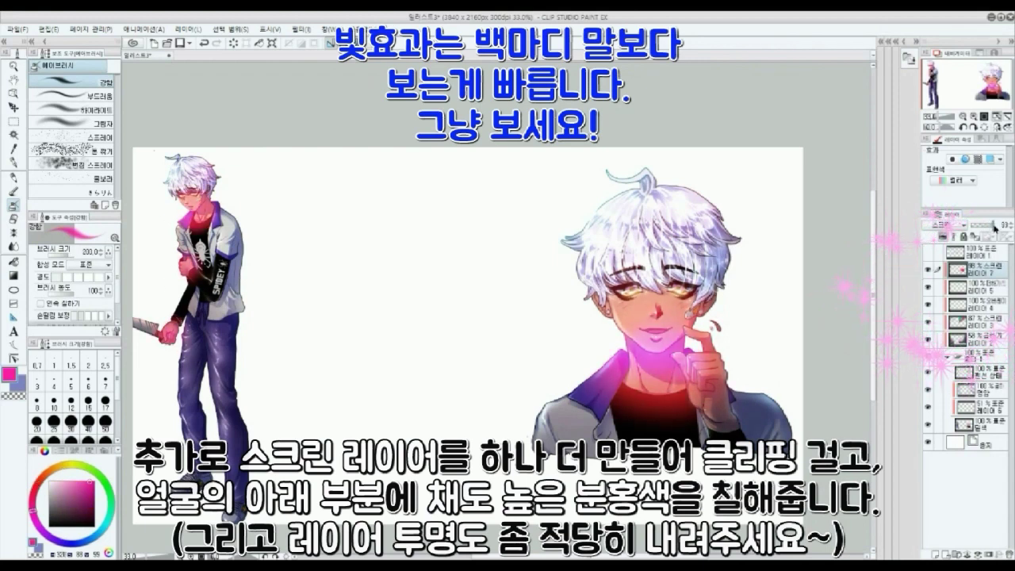
key("e")
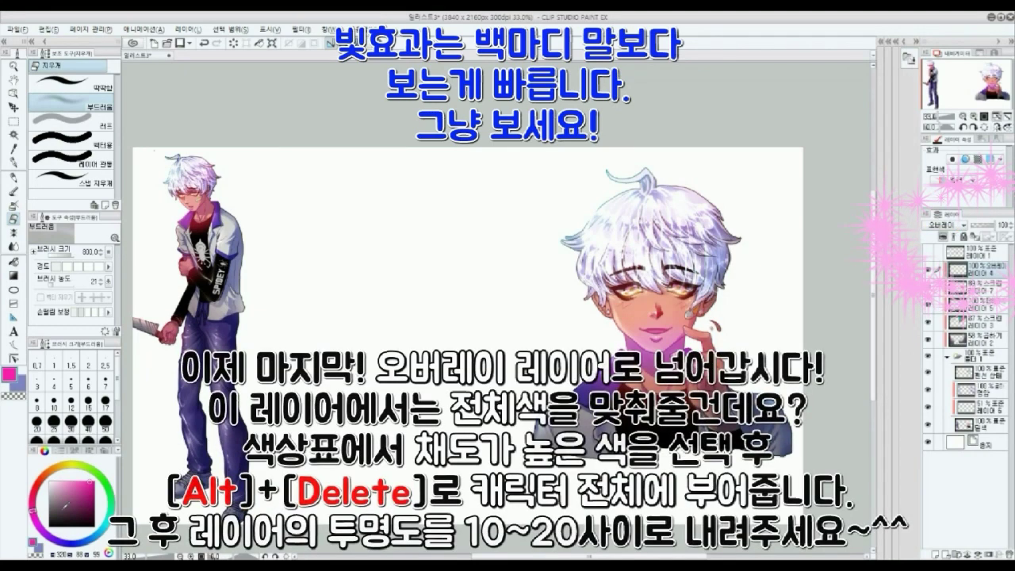
- Fill the Overlay layer with saturated magenta and lower its opacity to 12%
key("alt+Delete")
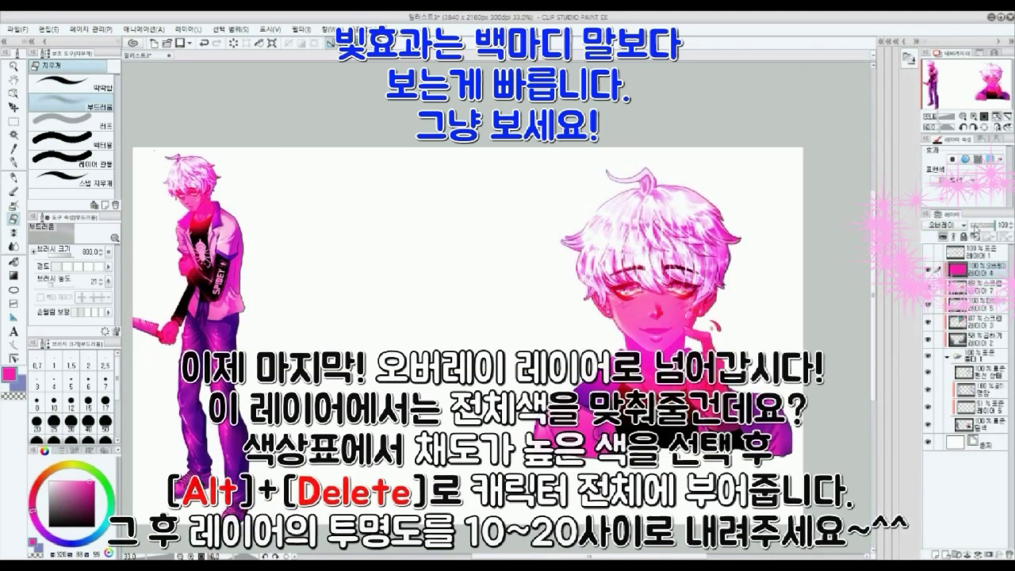
left_click(976, 225)
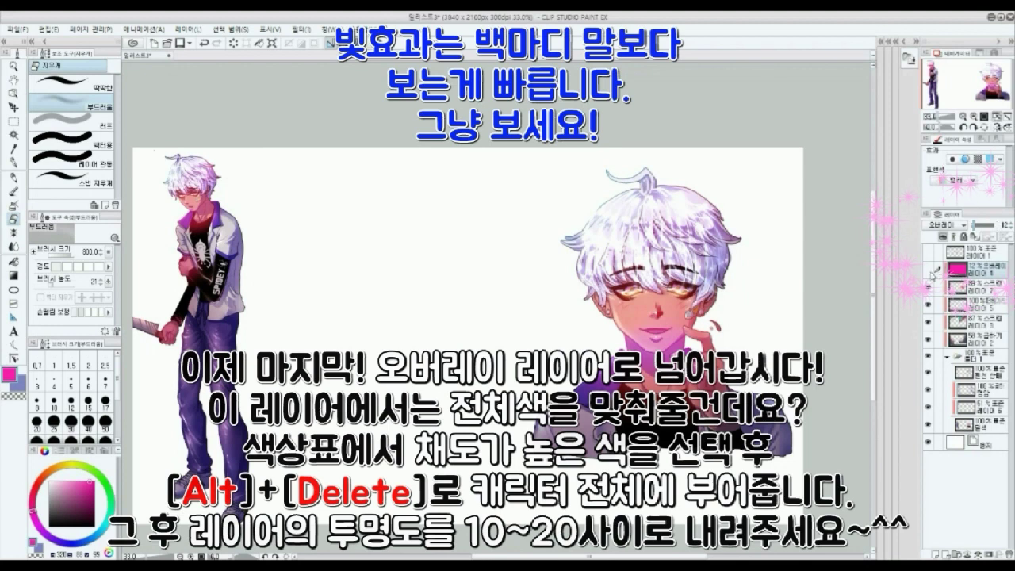
- Try saturated purple and red as the overall tint fill, undoing each test
left_click(53, 539)
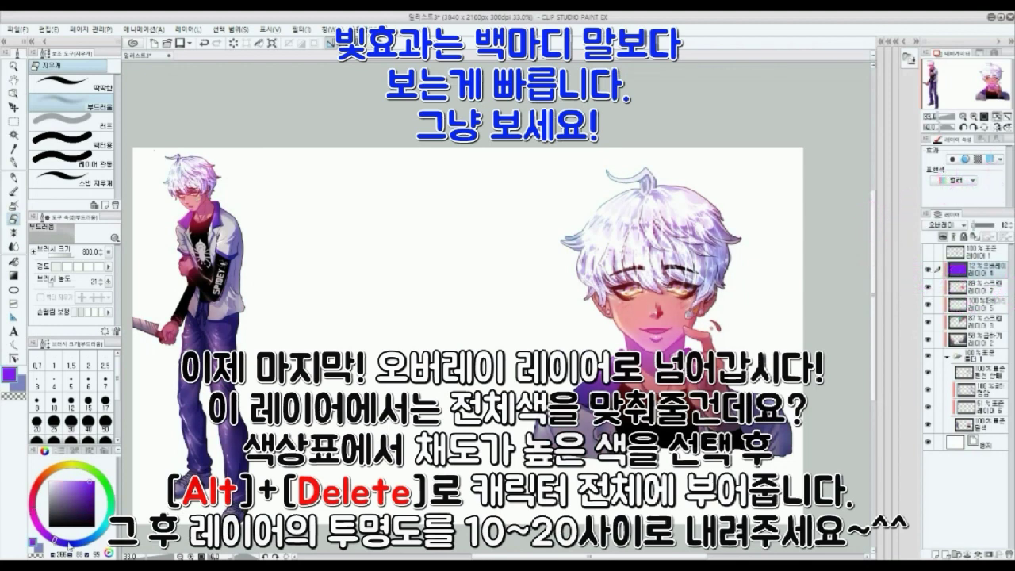
left_click(982, 288)
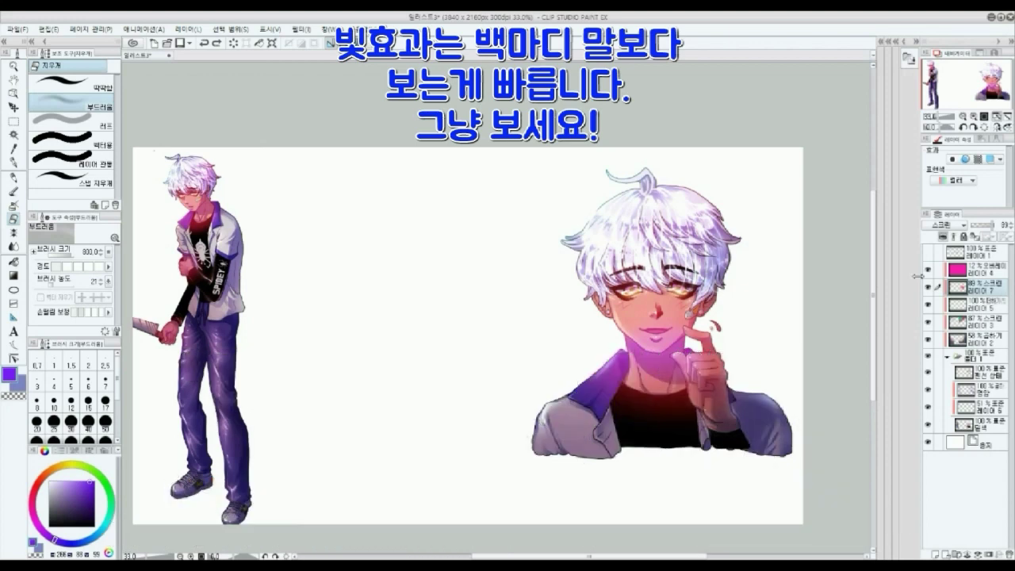
left_click(37, 485)
key("alt+Delete")
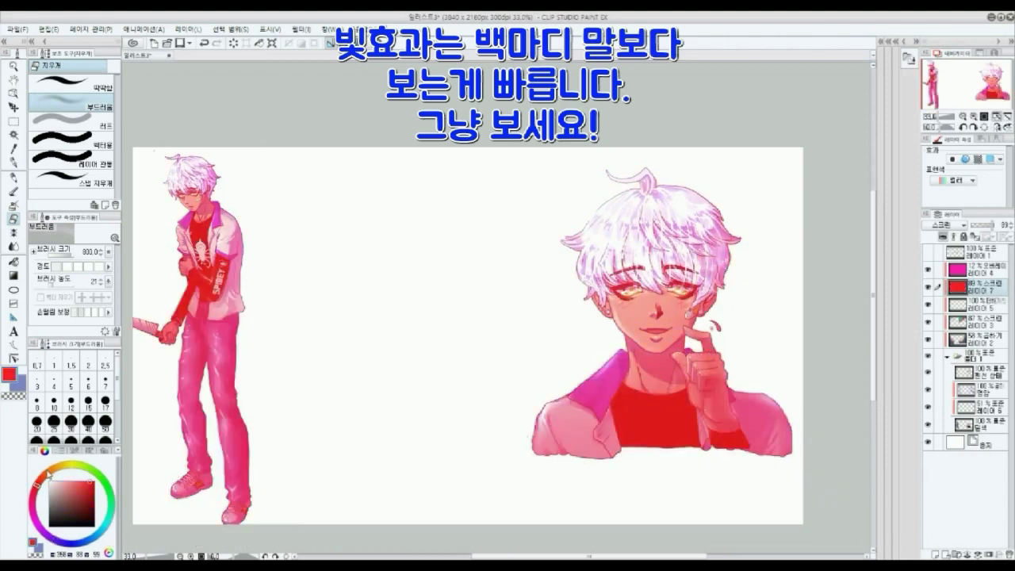
key("ctrl+z")
left_click(997, 271)
key("alt+Delete")
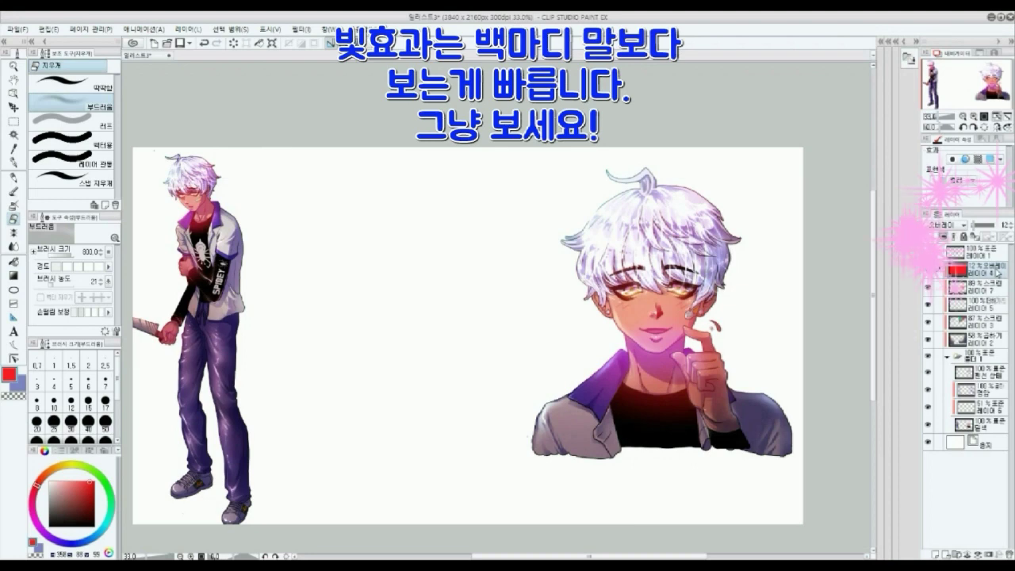
key("ctrl+z")
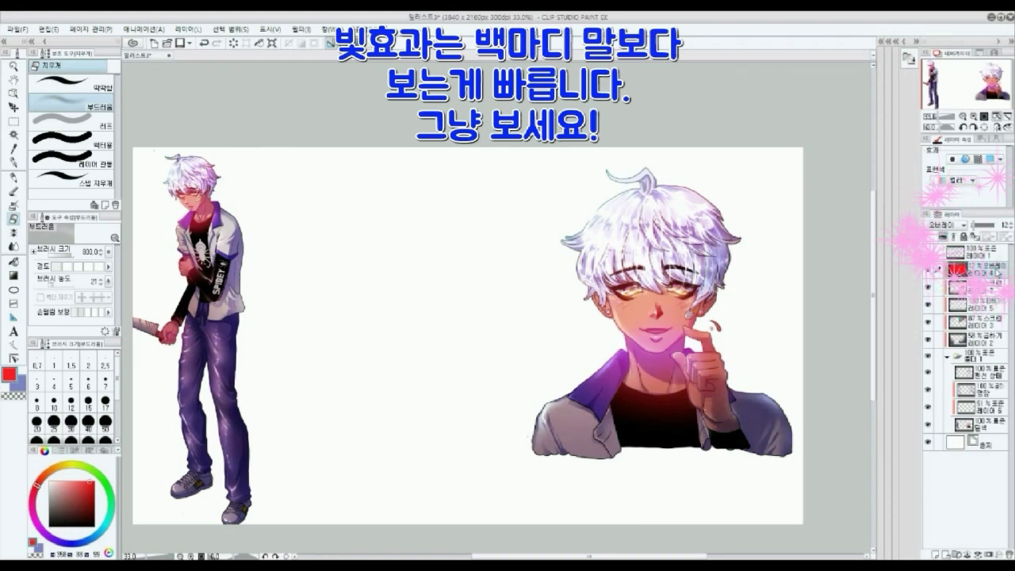
- Fill the Overlay layer with saturated cyan, comparing it once against the magenta tint
left_click(105, 526)
key("alt+BackSpace")
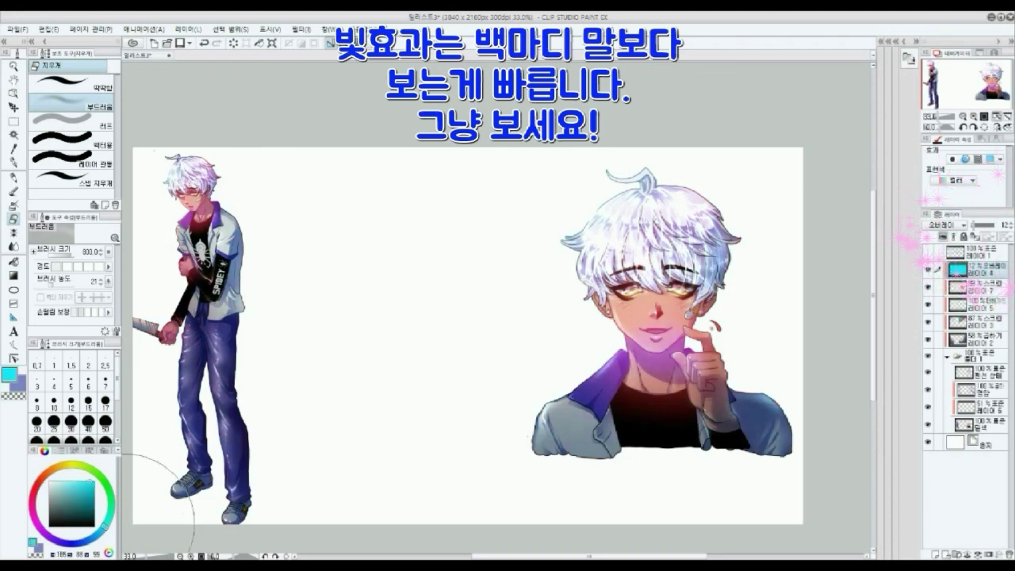
key("ctrl+z")
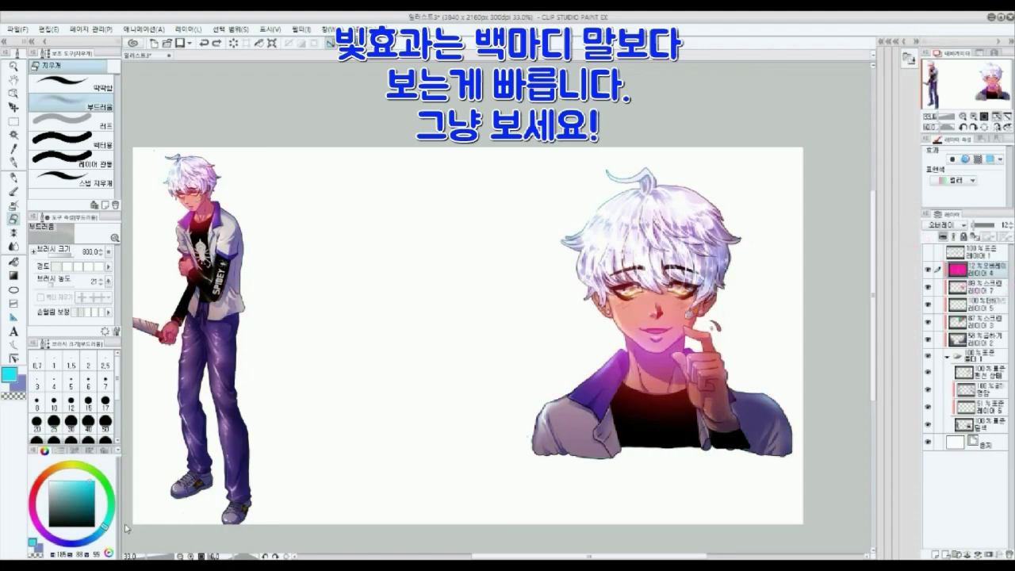
key("alt+BackSpace")
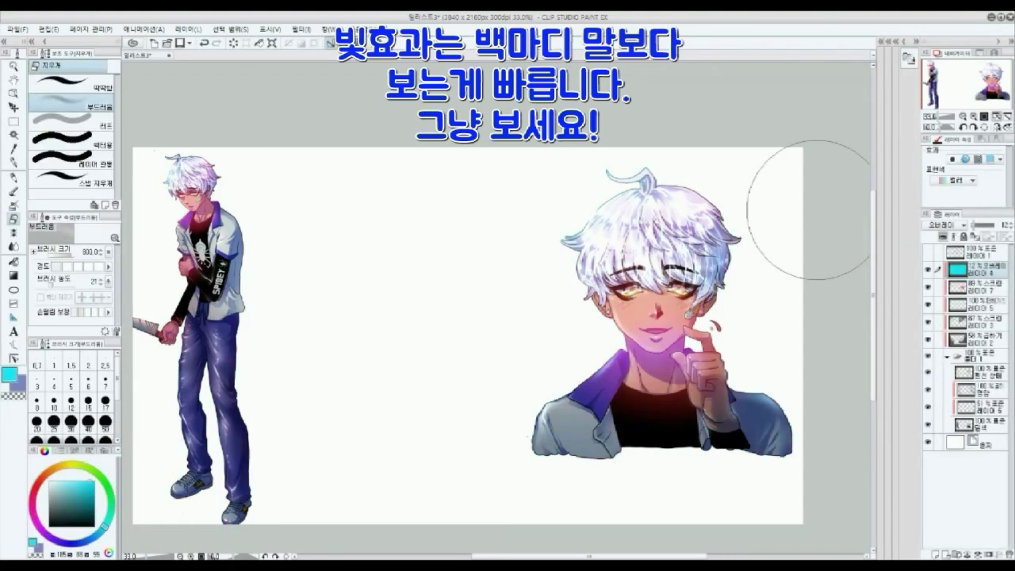
- Add a new clipped layer above the pink Screen layer and set its blending mode to Color Burn (색상 번)
left_click(976, 294)
left_click(936, 553)
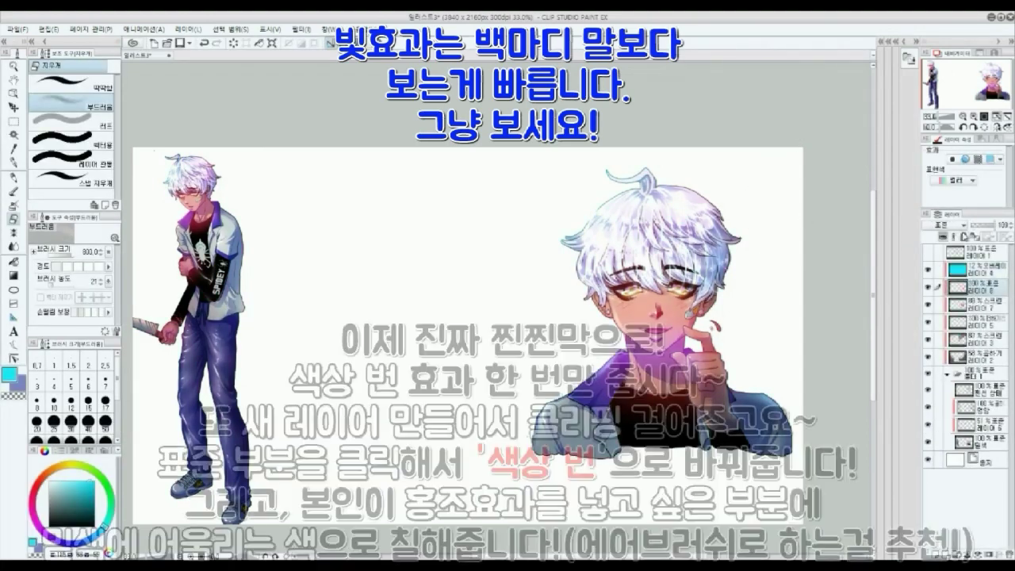
left_click(949, 225)
left_click(948, 262)
scroll(635, 333, "up", 3)
scroll(634, 333, "down", 1)
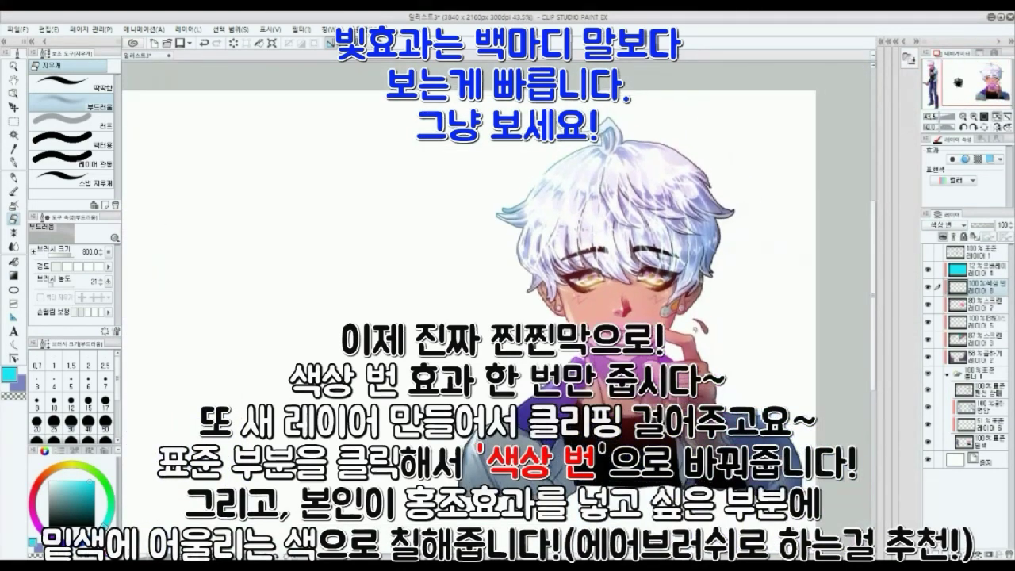
- Airbrush saturated red blush over the bust character's nose and both cheeks on the Color Burn layer
left_click(39, 488)
key("b")
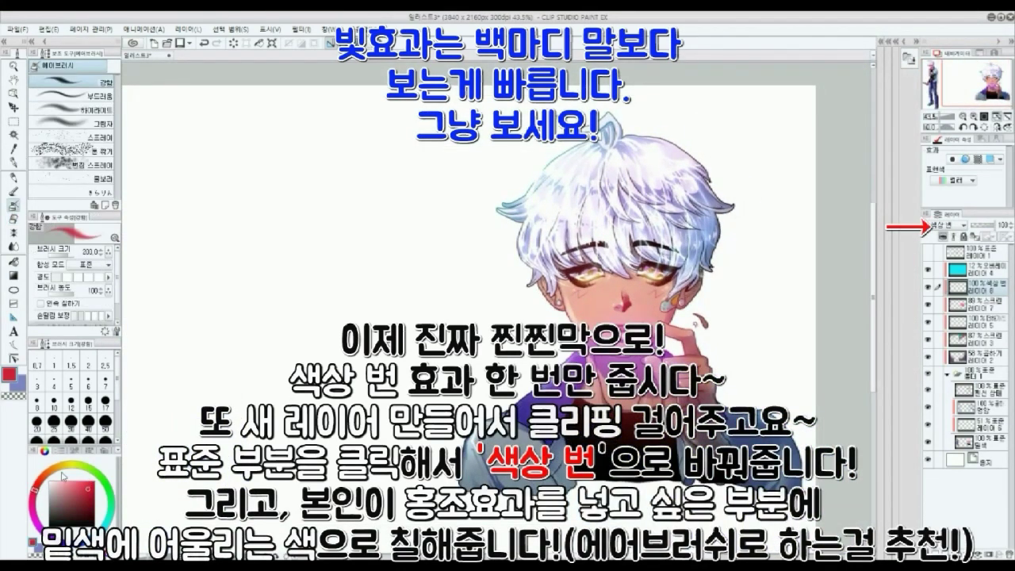
left_click(623, 304)
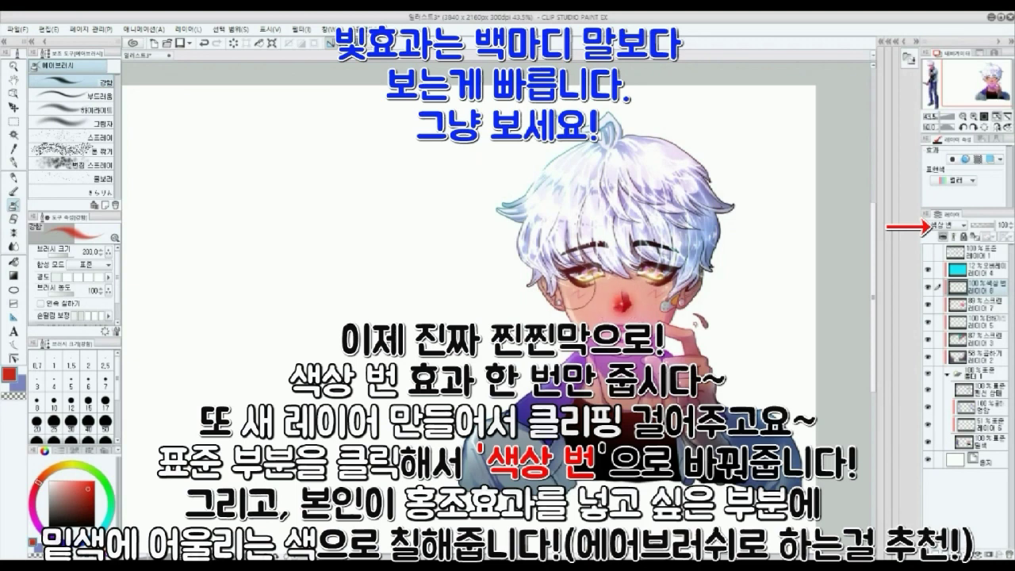
left_click_drag(580, 291, 590, 294)
left_click_drag(655, 291, 658, 290)
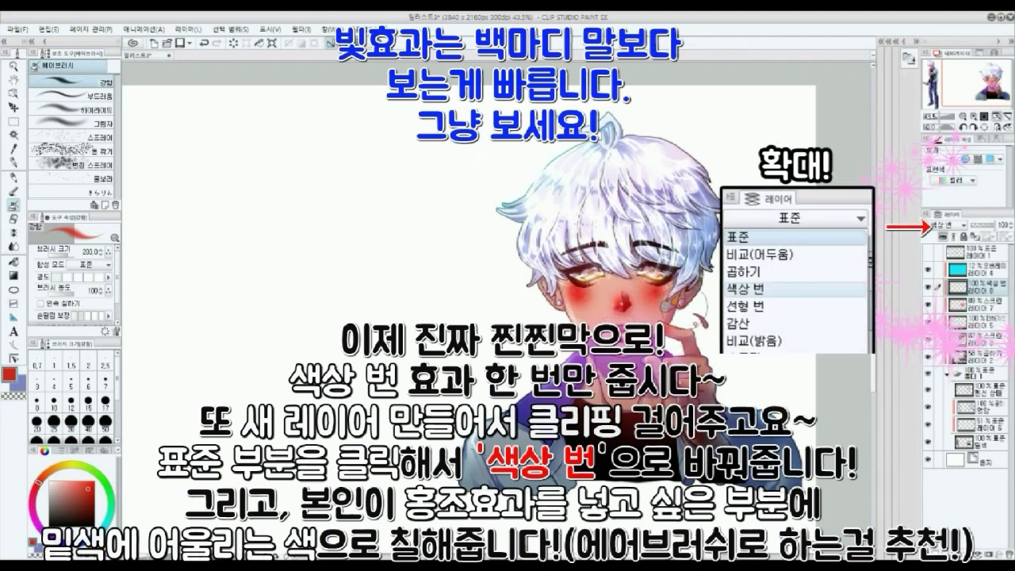
- Airbrush saturated blue across the bust character's hair and crimson over the shirt's neckline on the Color Burn layer
mouse_move(70, 543)
left_mouse_down()
mouse_move(86, 541)
mouse_move(77, 544)
left_mouse_up()
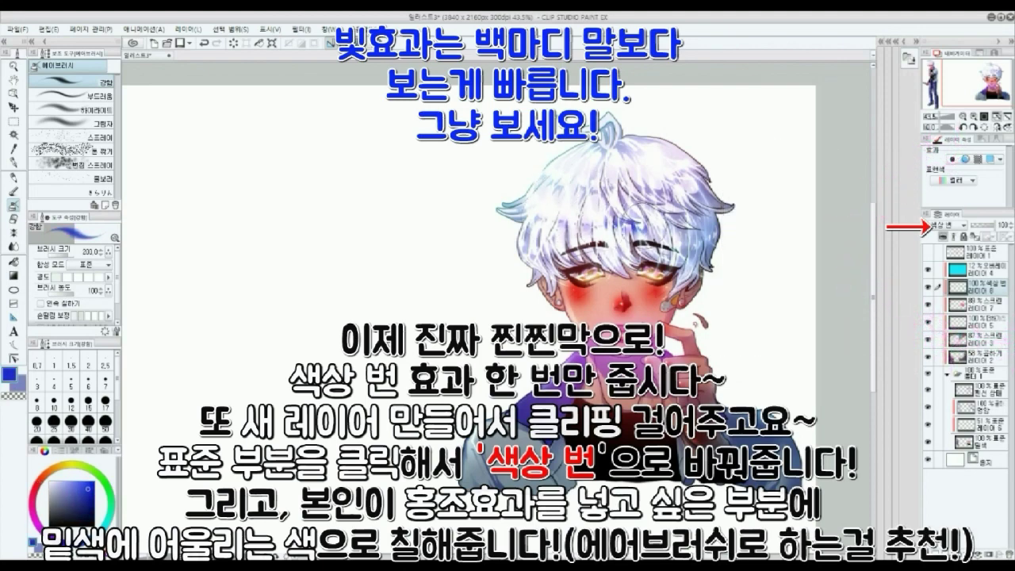
left_click_drag(664, 216, 708, 210)
left_click_drag(560, 172, 705, 175)
mouse_move(526, 244)
left_mouse_down()
mouse_move(605, 253)
mouse_move(706, 246)
left_mouse_up()
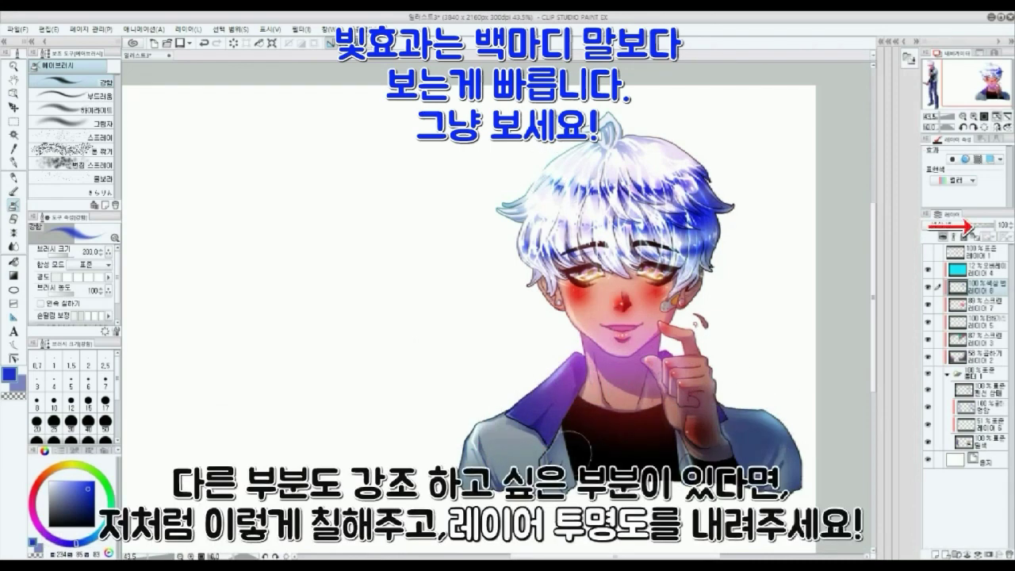
left_click(36, 492)
left_click_drag(617, 411, 640, 410)
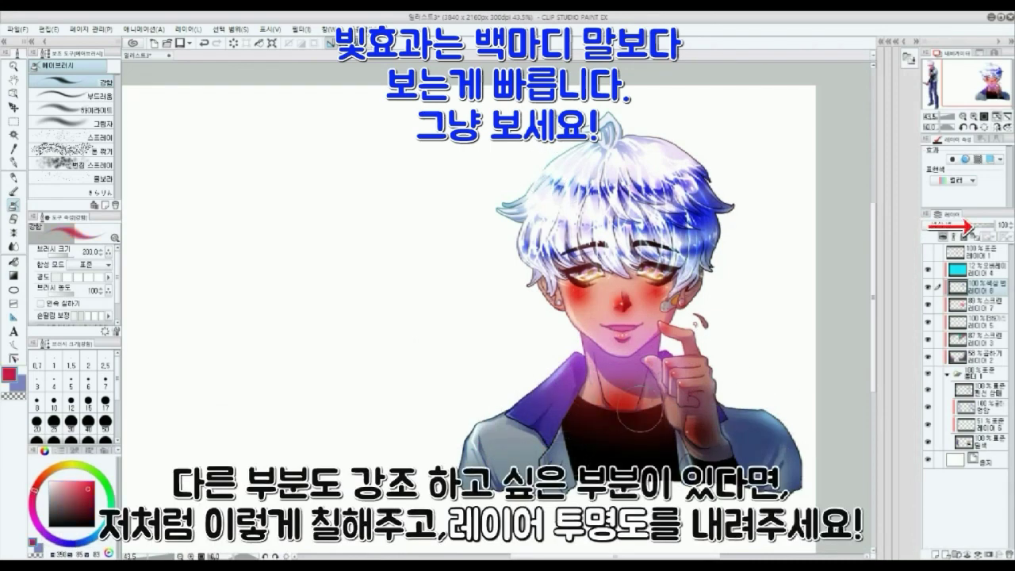
- Airbrush crimson over the full-body character's arm and hand, and saturated blue over the hair
left_click_drag(973, 81, 927, 78)
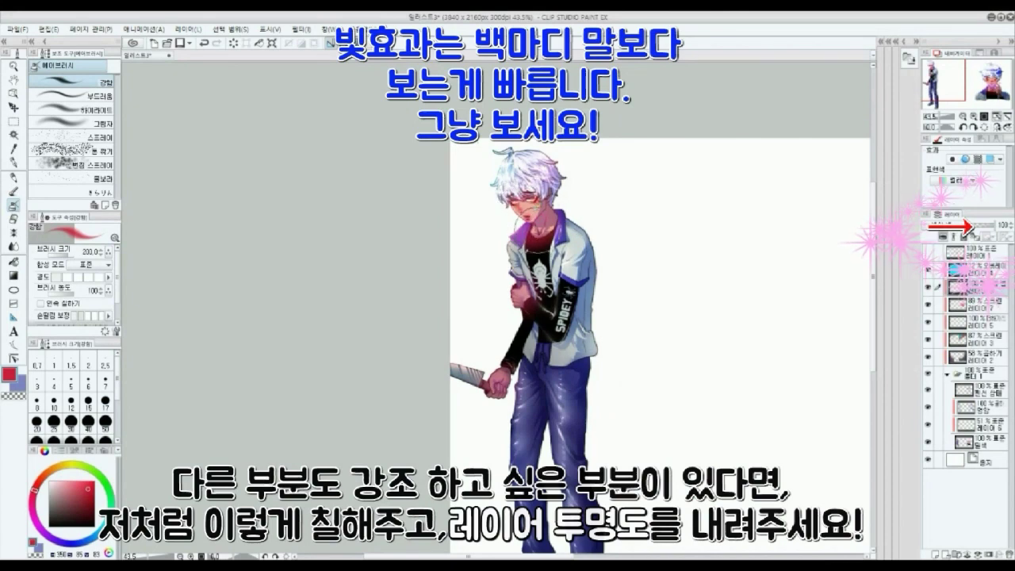
mouse_move(521, 298)
left_mouse_down()
mouse_move(495, 333)
mouse_move(497, 395)
mouse_move(503, 349)
left_mouse_up()
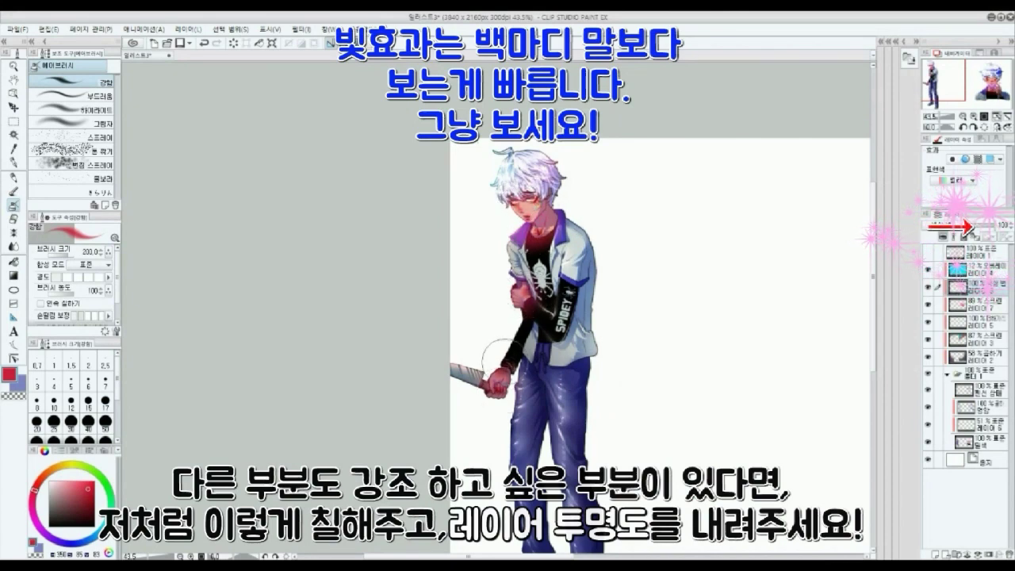
left_click(73, 545)
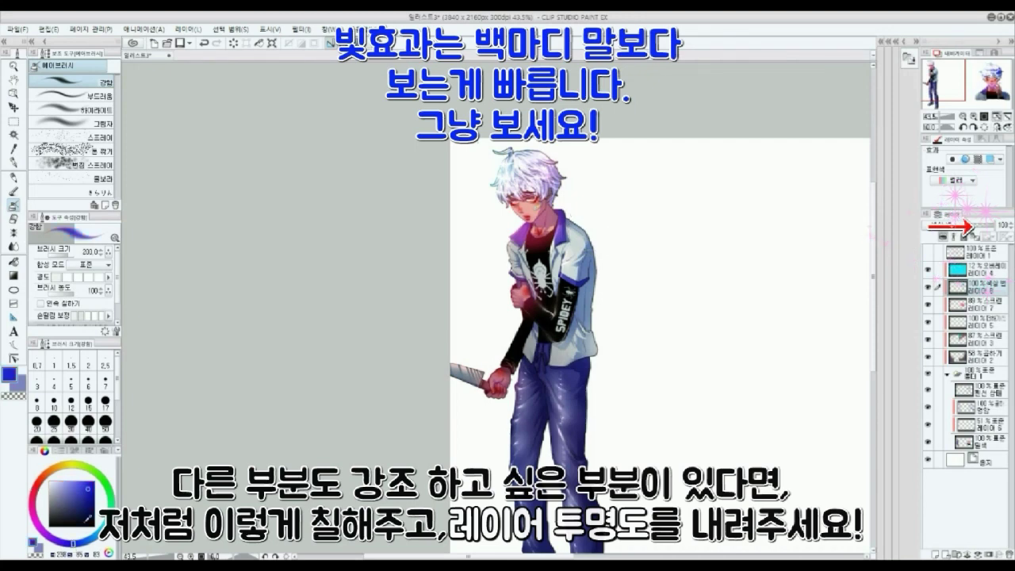
mouse_move(489, 184)
left_mouse_down()
mouse_move(540, 171)
mouse_move(516, 170)
mouse_move(555, 150)
left_mouse_up()
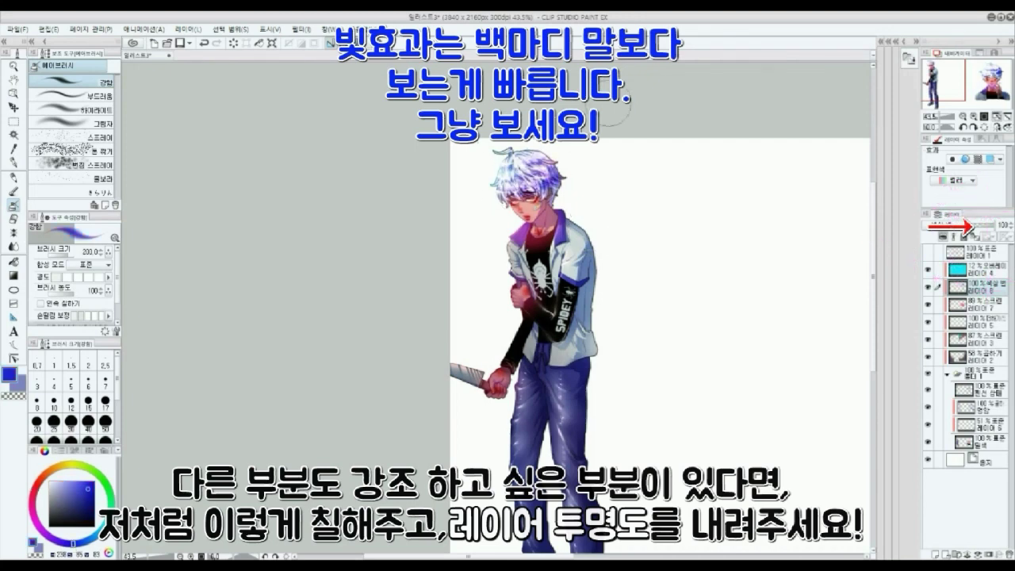
- Lower the Color Burn layer's opacity to 24% and save the illustration
left_click(985, 228)
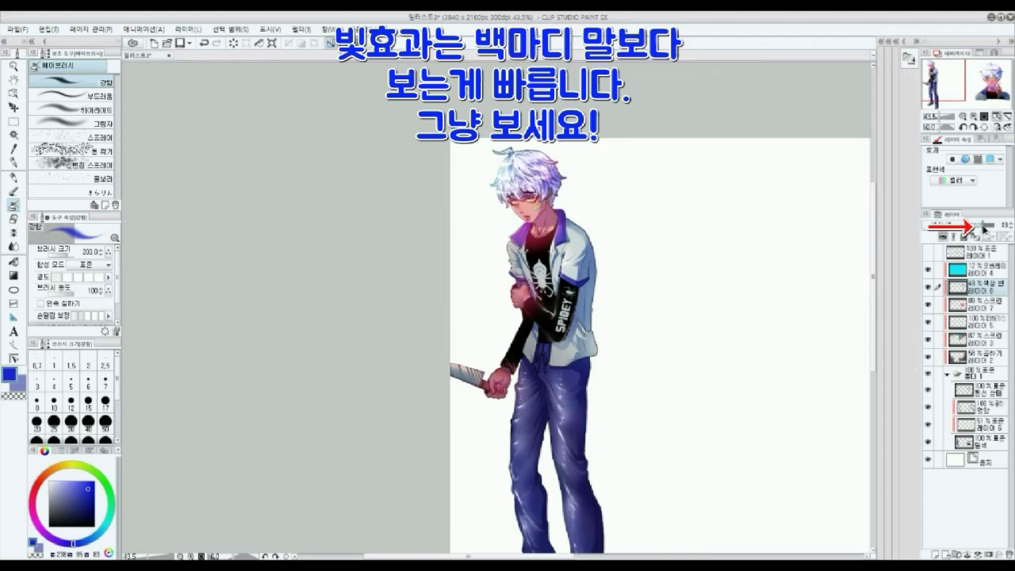
left_click_drag(939, 78, 969, 82)
left_click(980, 227)
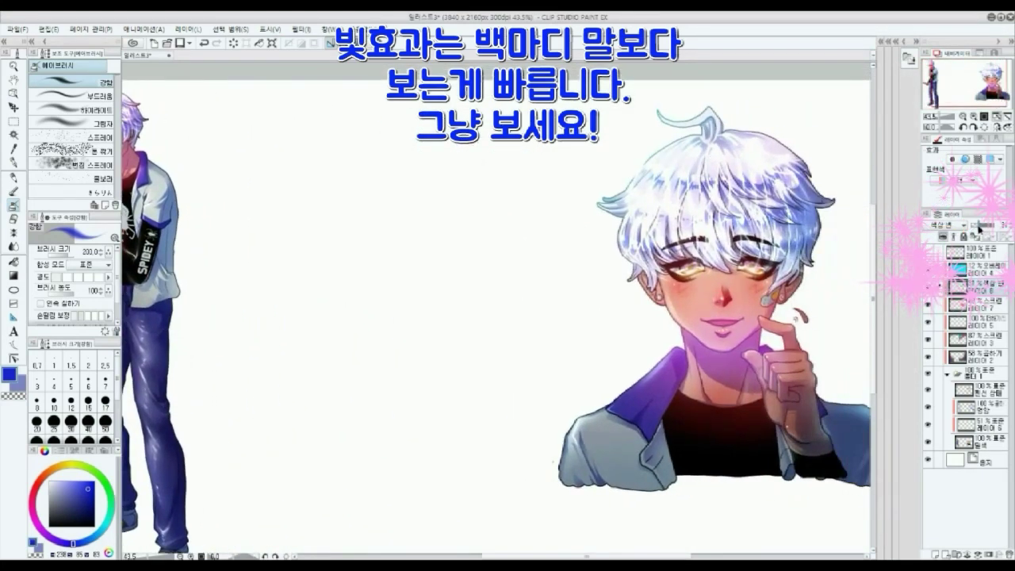
left_click_drag(978, 229, 977, 228)
left_click_drag(944, 116, 939, 116)
key("ctrl+s")
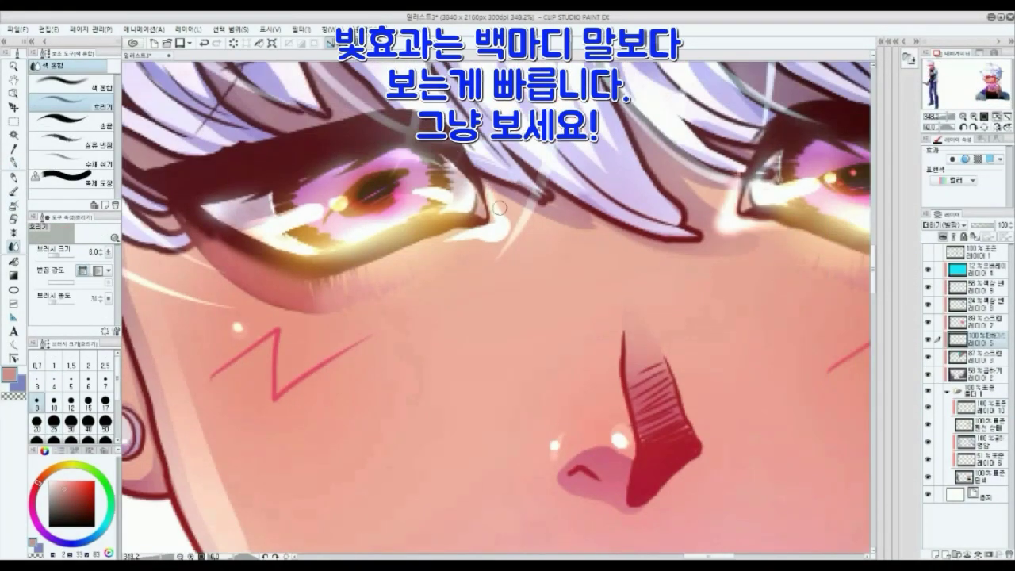
- Erase the excess glow at the inner corners of the bust character's eyes on the Add (Glow) layer
key("e")
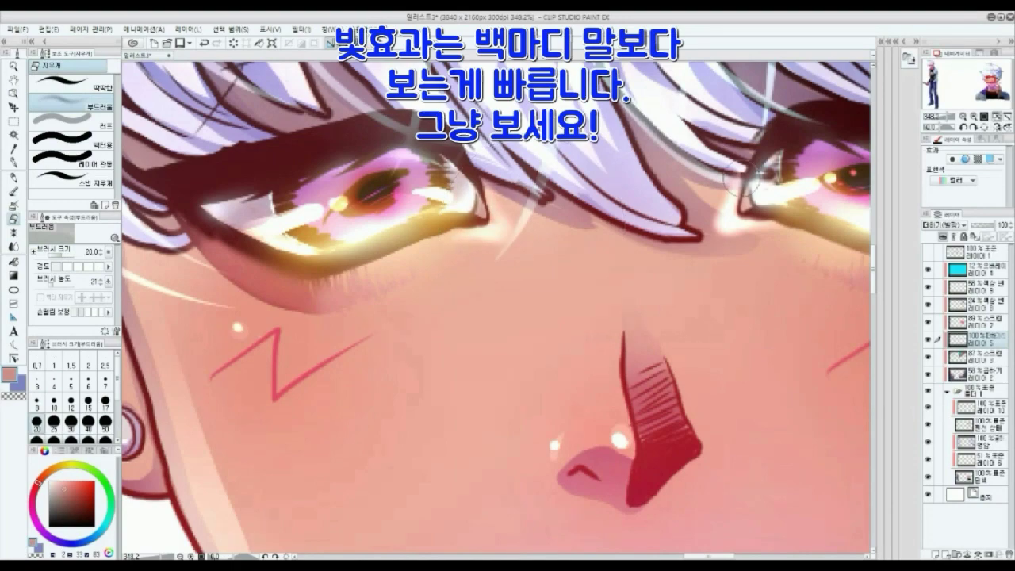